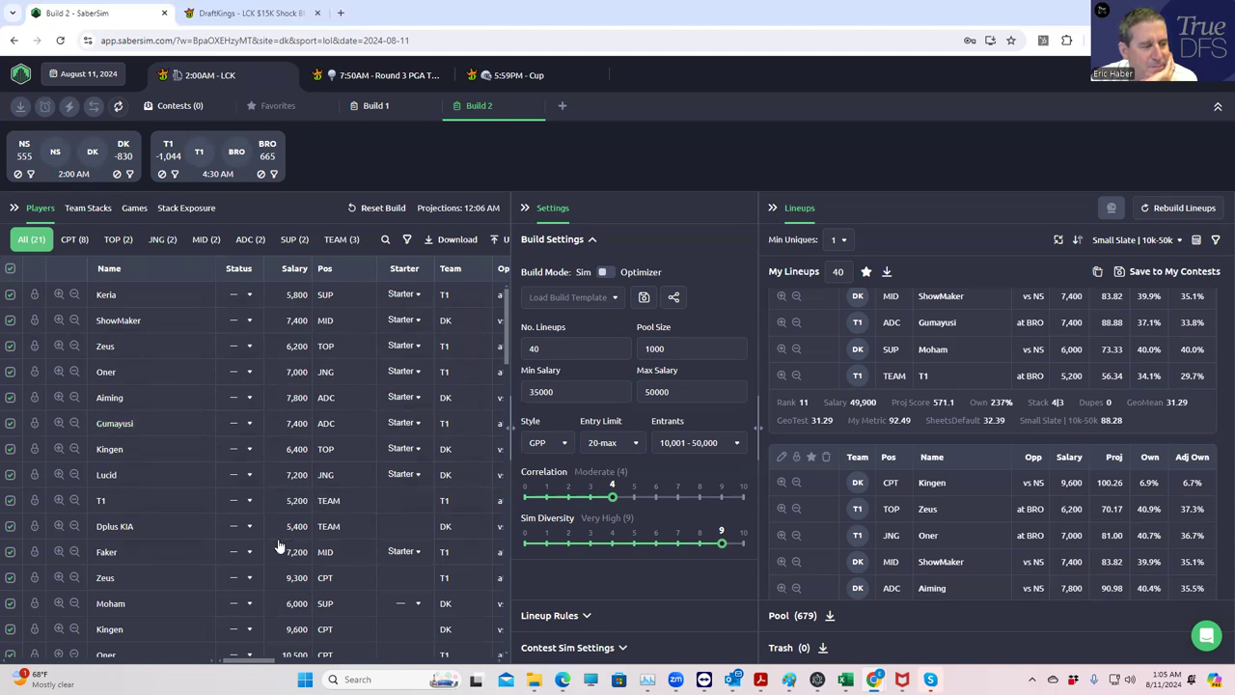
# - Briefly filter the player list to support players, then show all players again
pyautogui.scroll(-3, 262, 555)
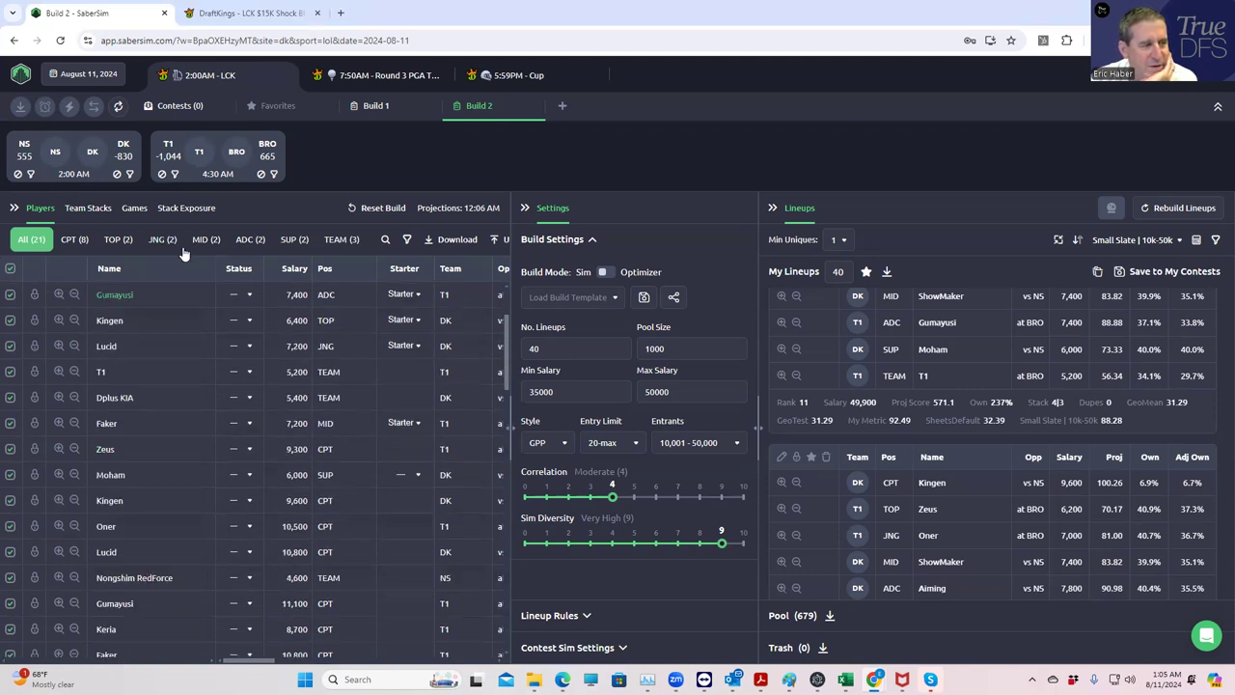
pyautogui.click(292, 240)
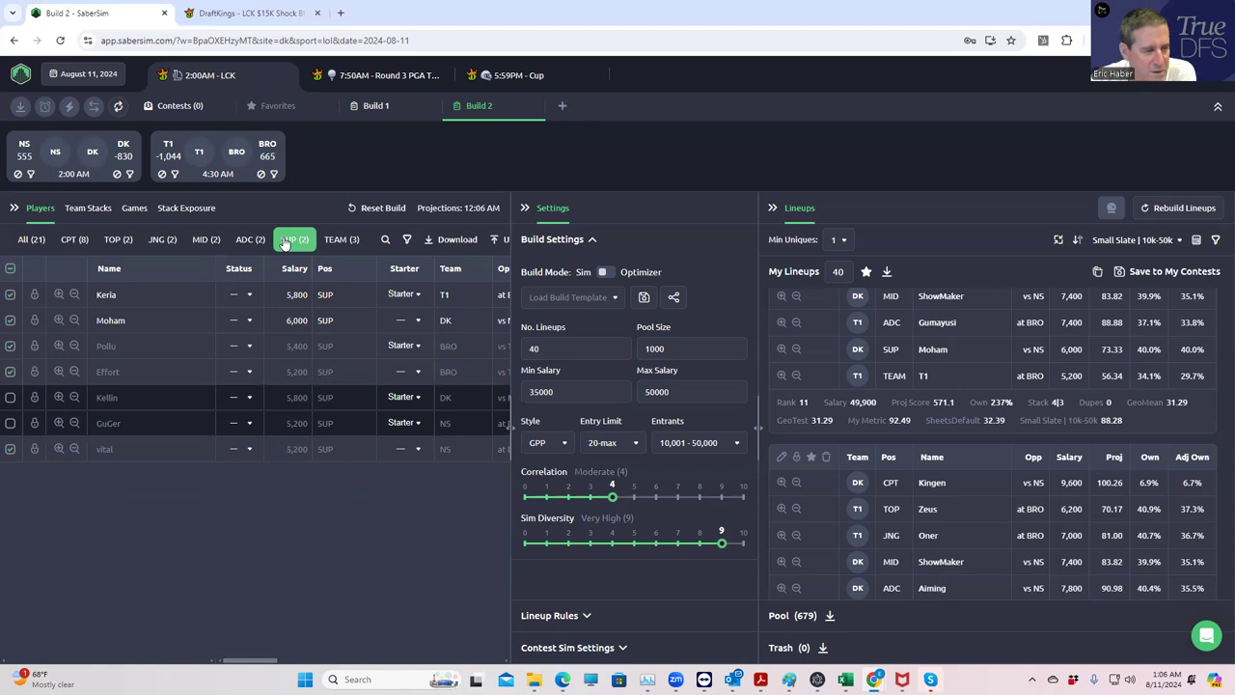
pyautogui.click(35, 248)
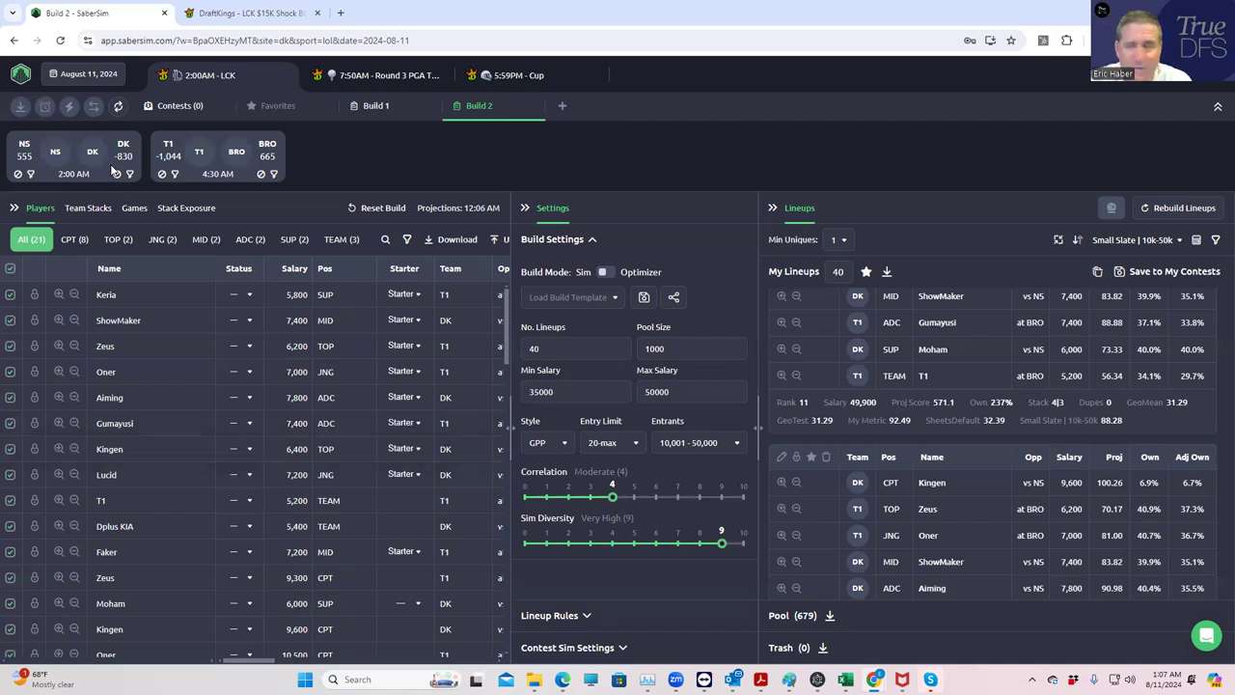
# - Filter the player pool to BRO from the T1/BRO game and review the BRO players
pyautogui.click(274, 174)
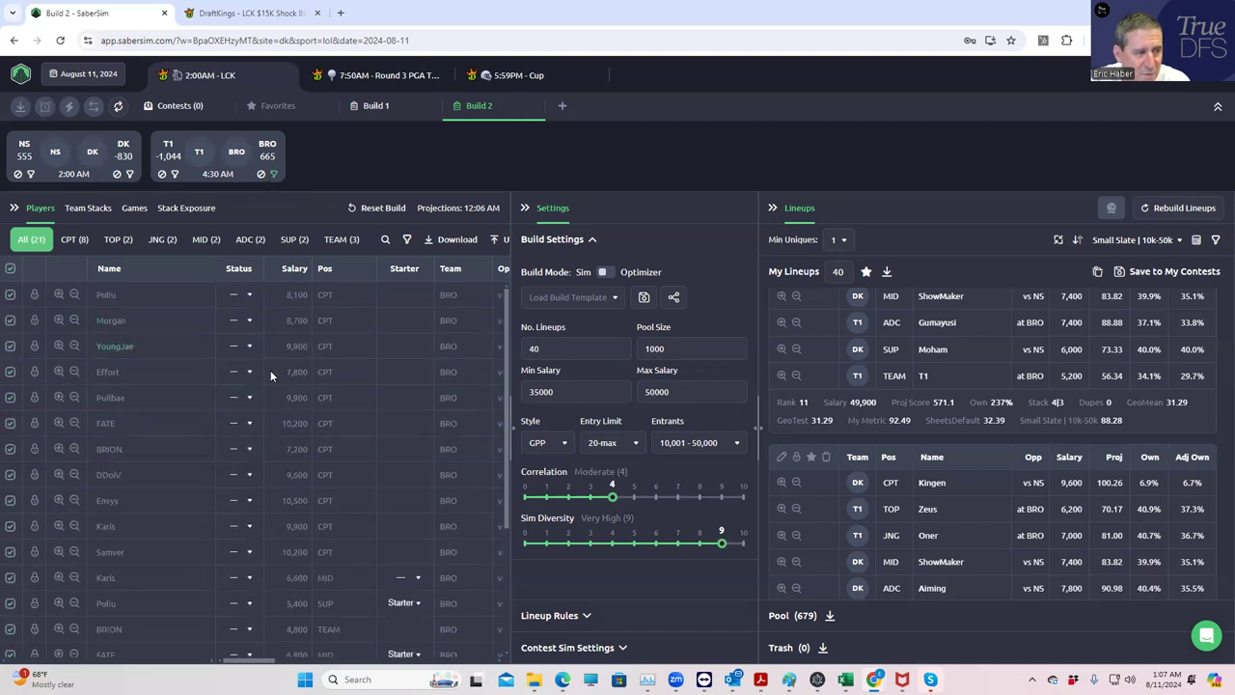
pyautogui.moveTo(256, 659)
pyautogui.mouseDown()
pyautogui.moveTo(286, 663)
pyautogui.moveTo(269, 663)
pyautogui.mouseUp()
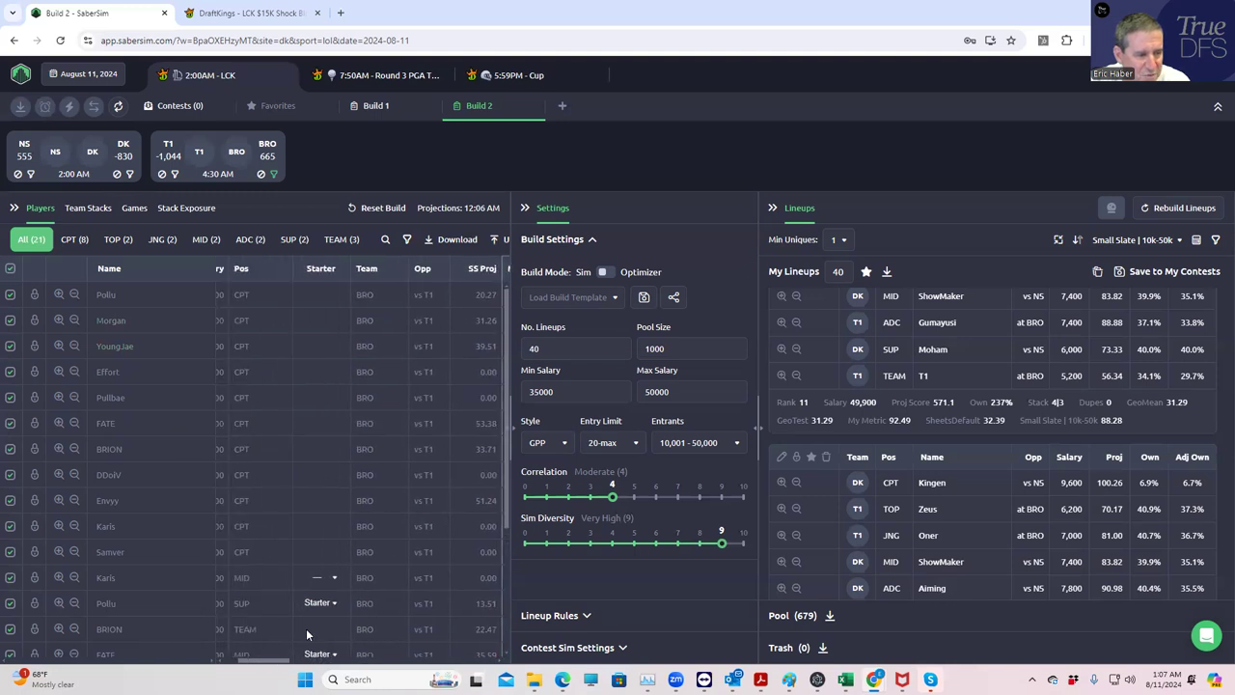
pyautogui.scroll(-2, 306, 628)
pyautogui.scroll(-1, 340, 625)
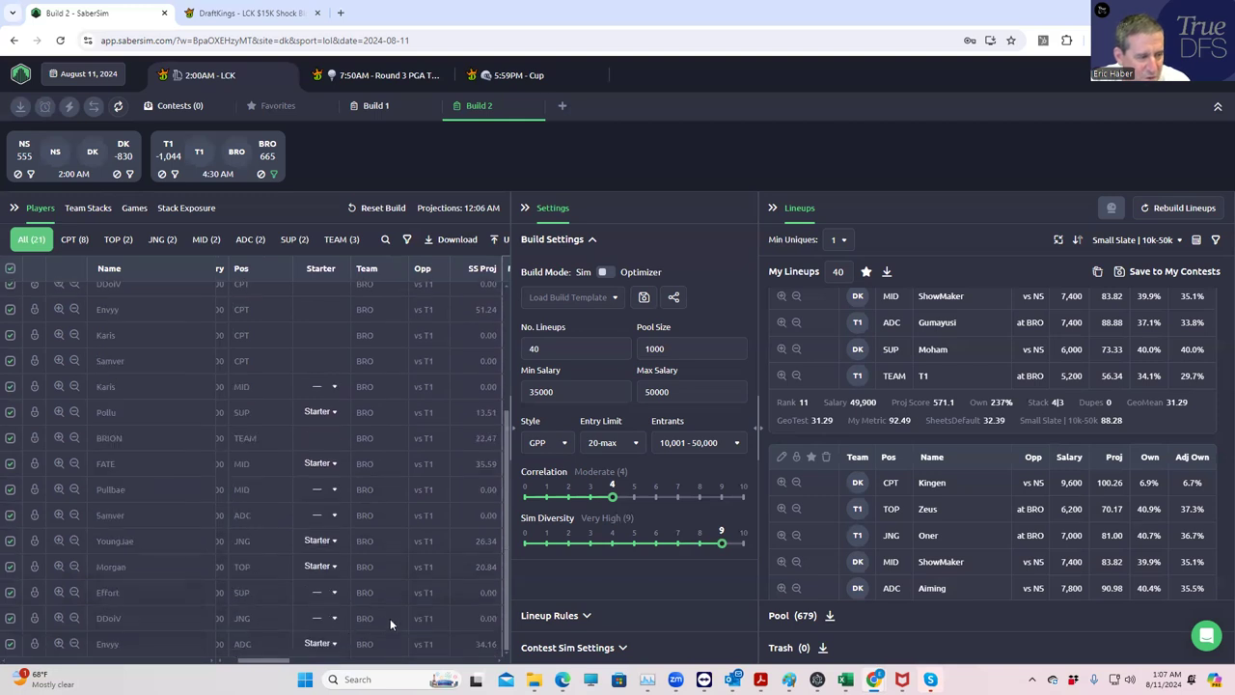
pyautogui.moveTo(274, 664); pyautogui.dragTo(257, 664)
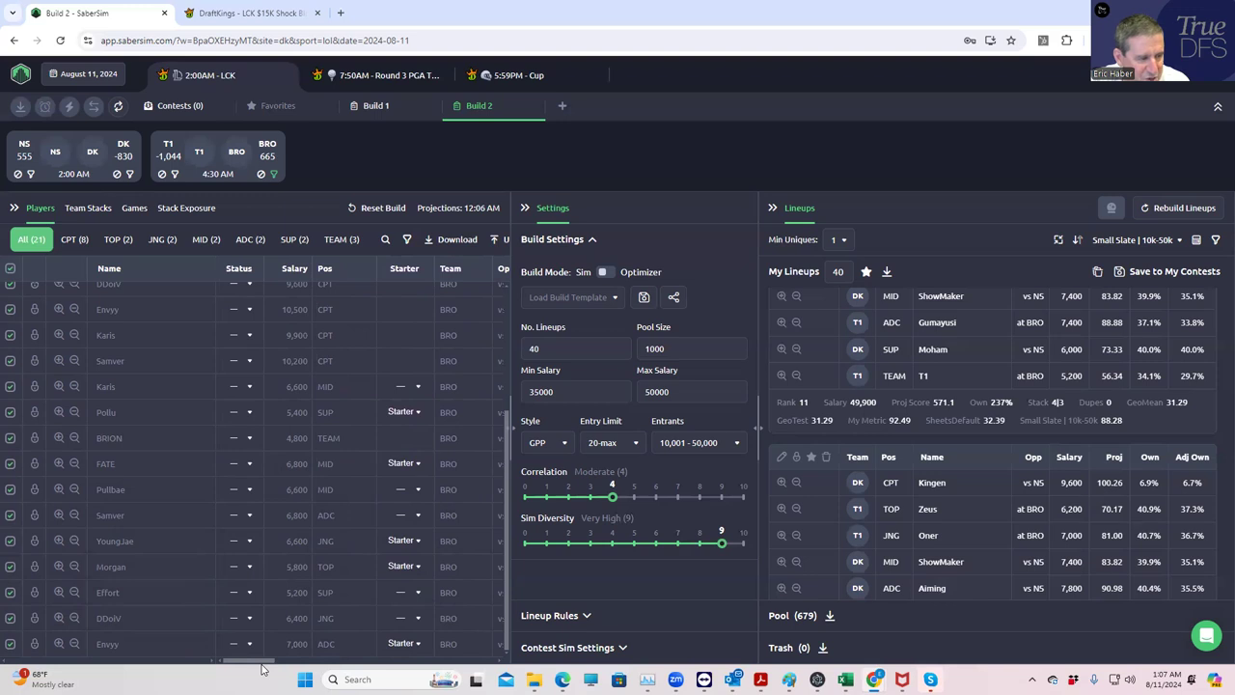
pyautogui.scroll(3, 351, 522)
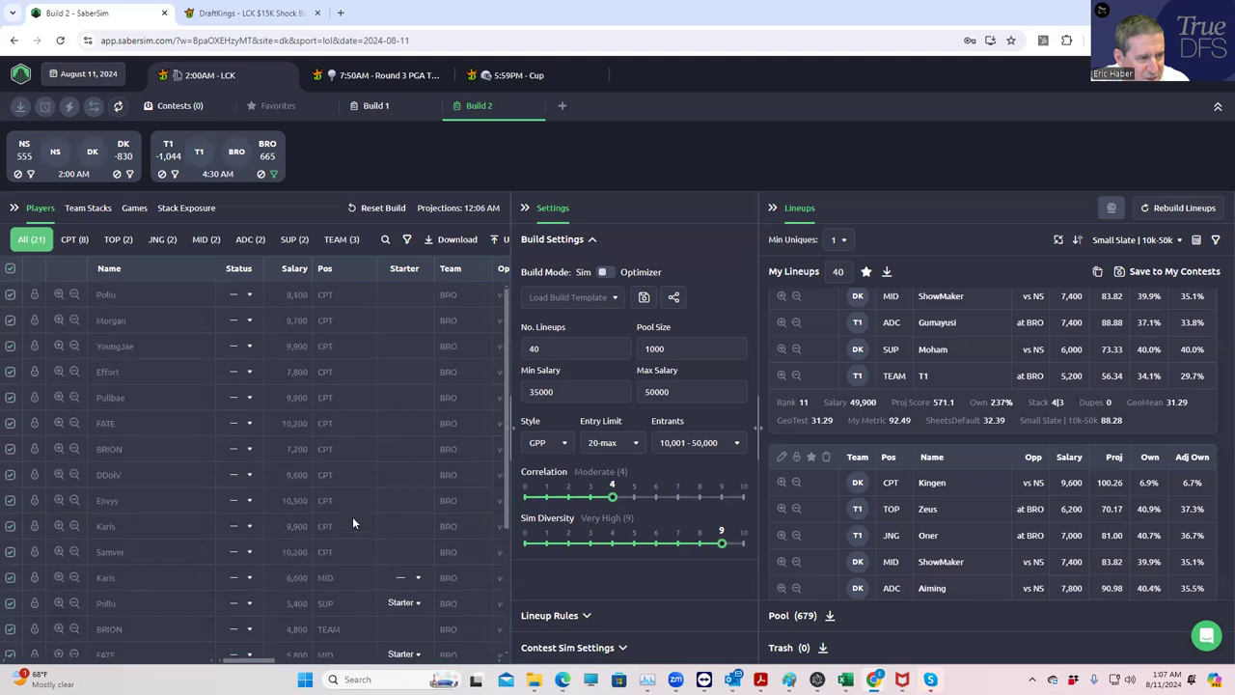
pyautogui.scroll(-3, 353, 521)
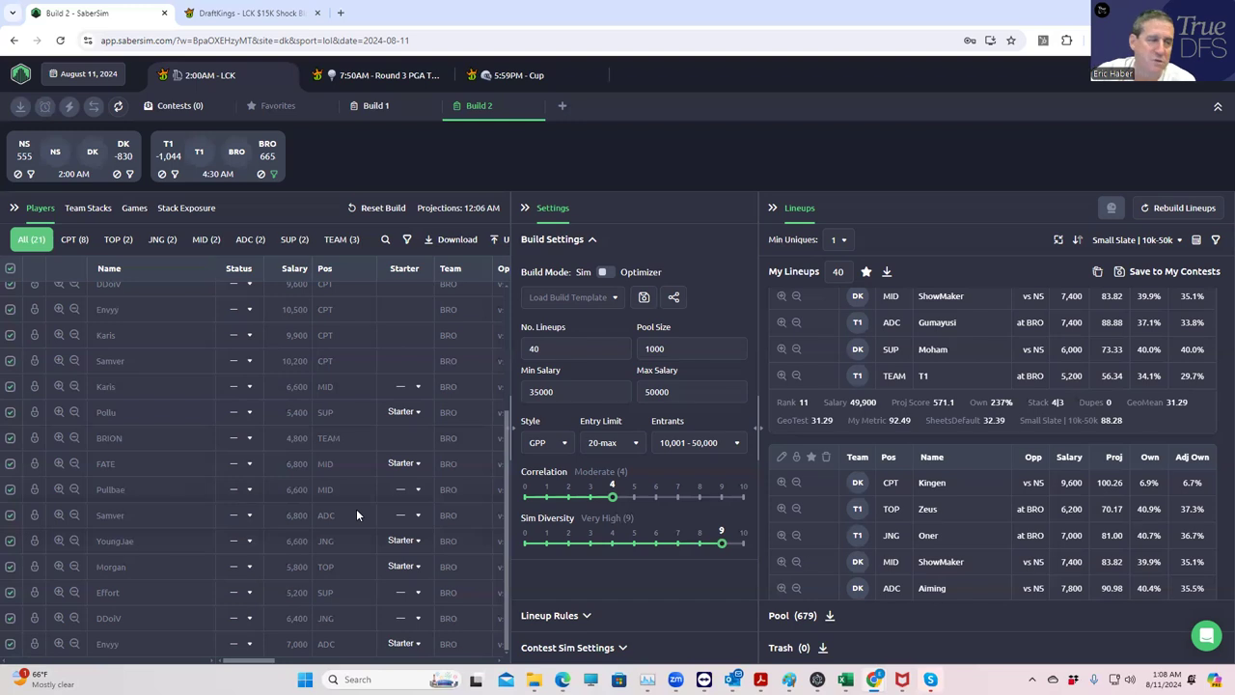
# - Clear the BRO filter and view stack exposure: 4|3 in 35 lineups, 4|2 in 5
pyautogui.click(274, 176)
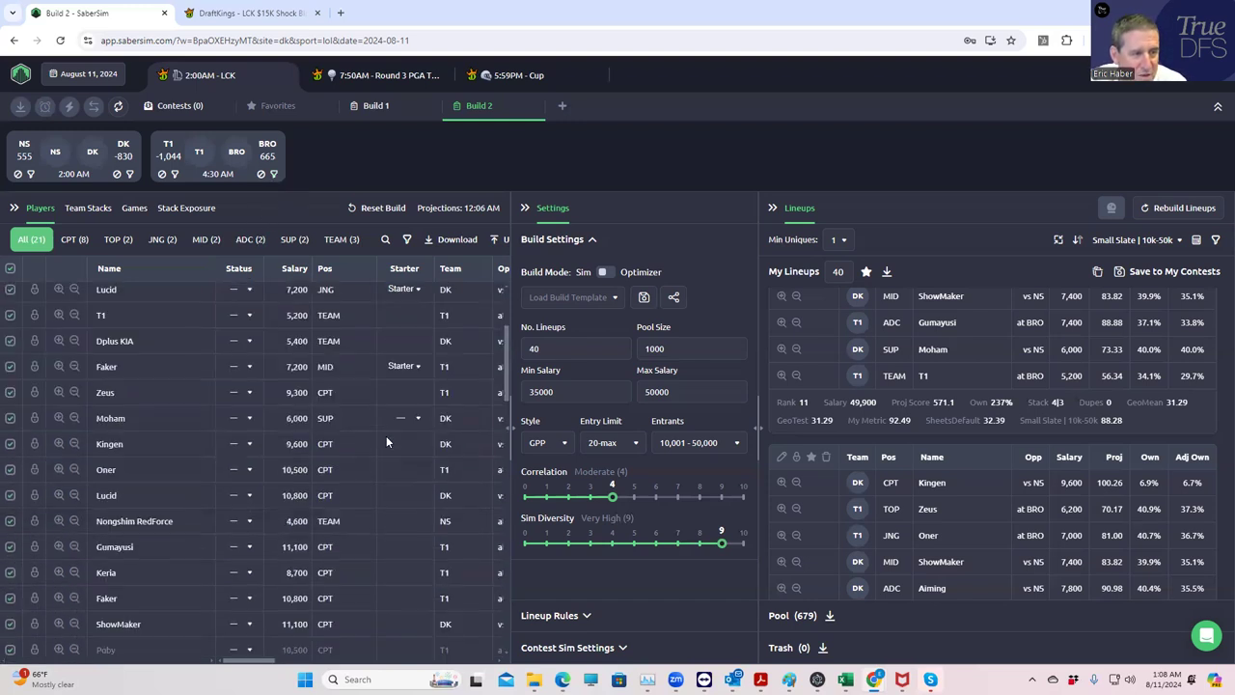
pyautogui.scroll(2, 386, 435)
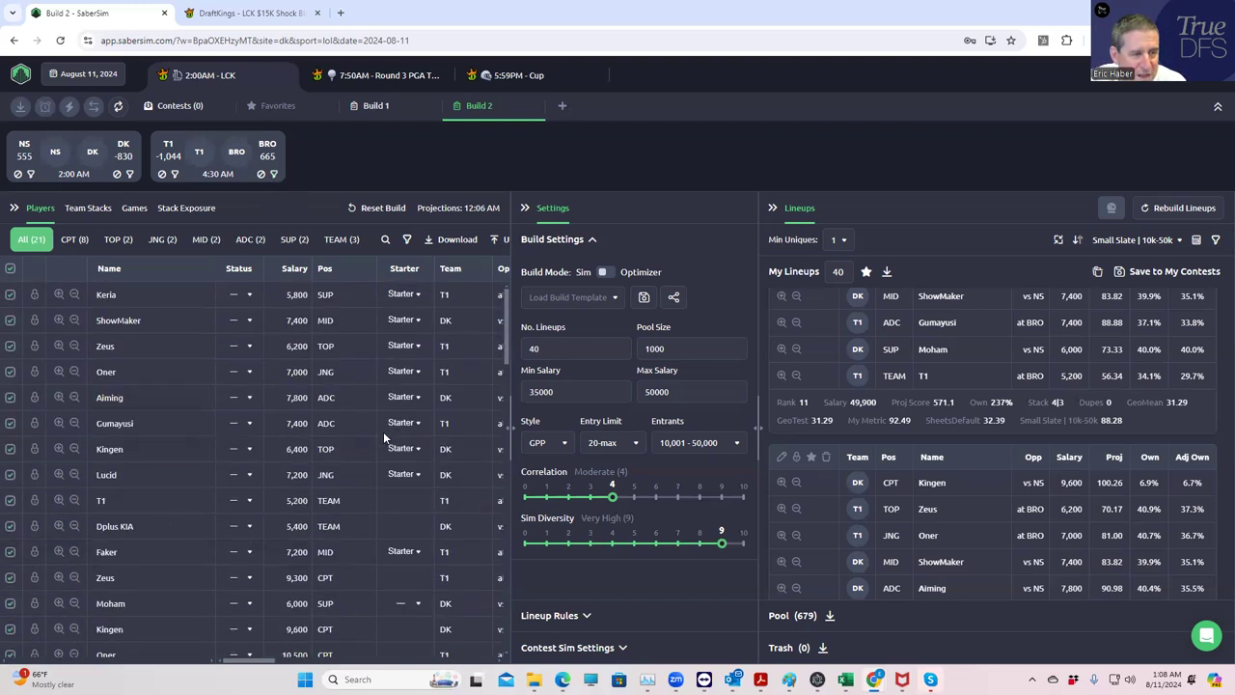
pyautogui.click(89, 209)
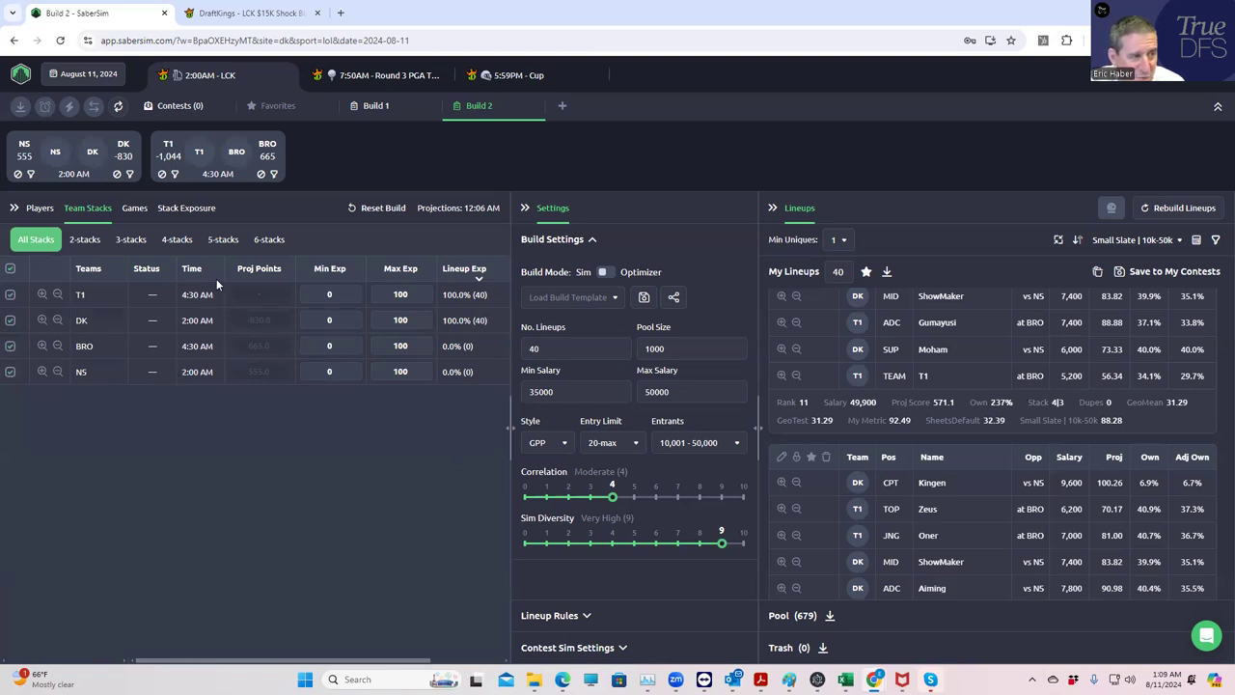
pyautogui.click(193, 209)
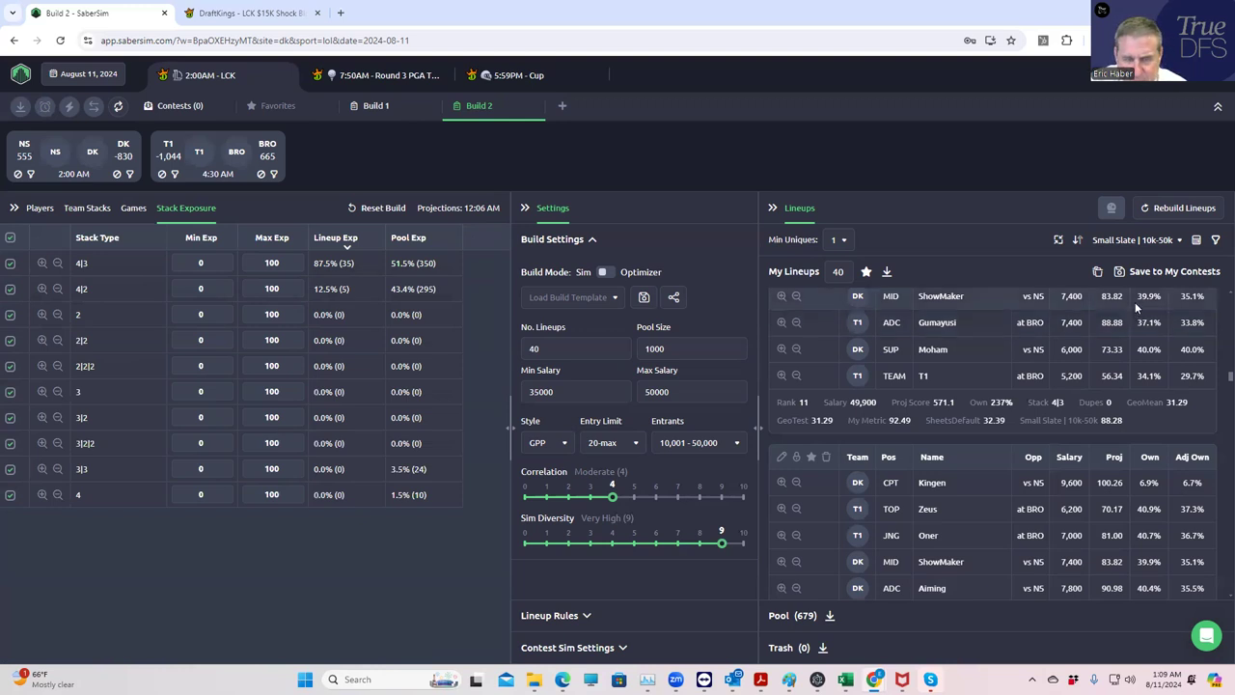
# - Upload the newest DKEntries CSV from the Downloads folder as the DraftKings entries file
pyautogui.click(1122, 276)
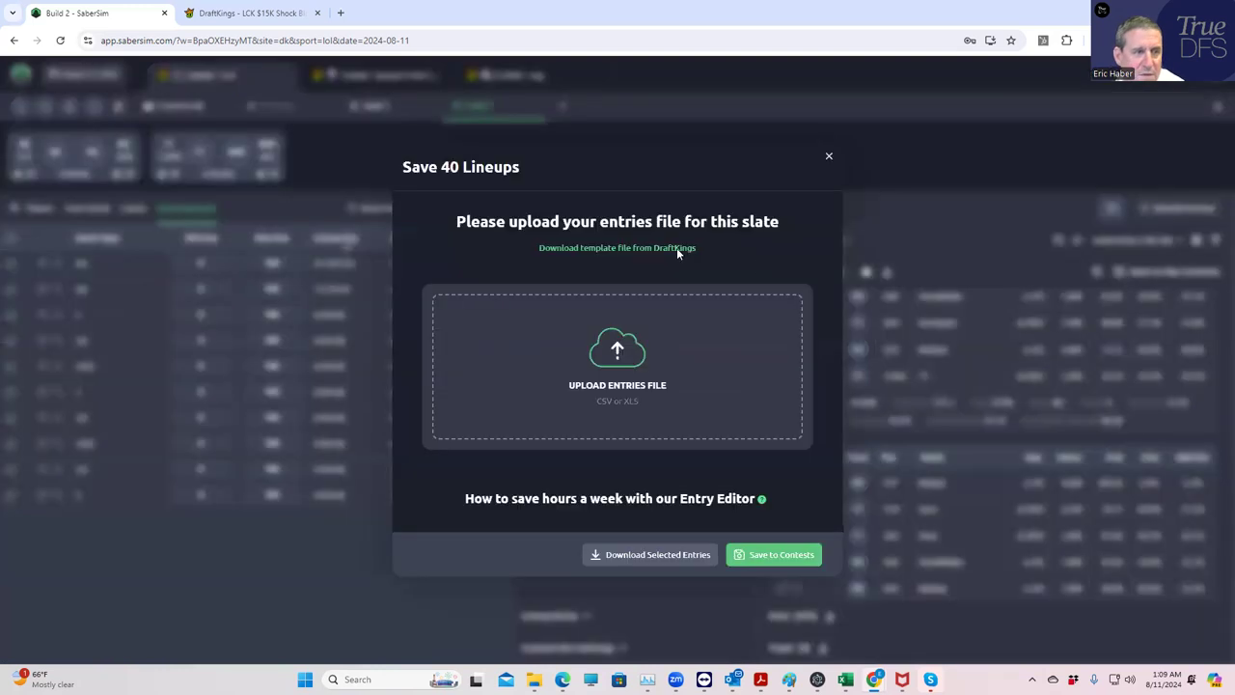
pyautogui.click(583, 247)
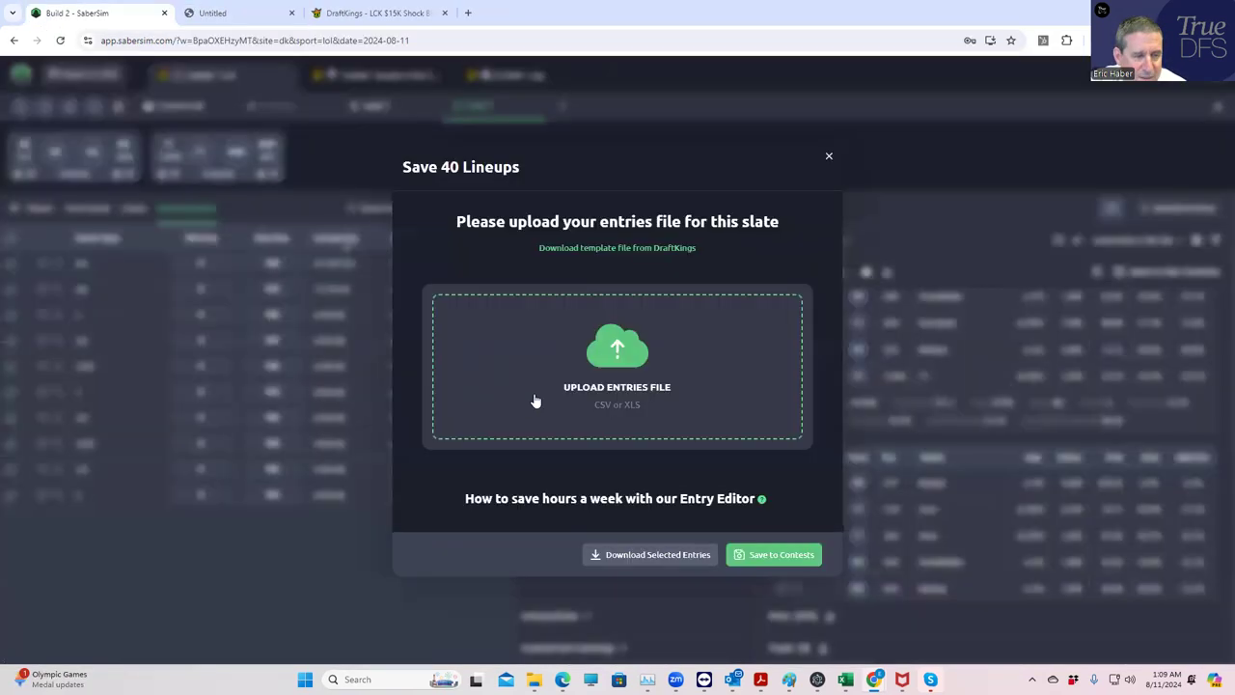
pyautogui.click(561, 347)
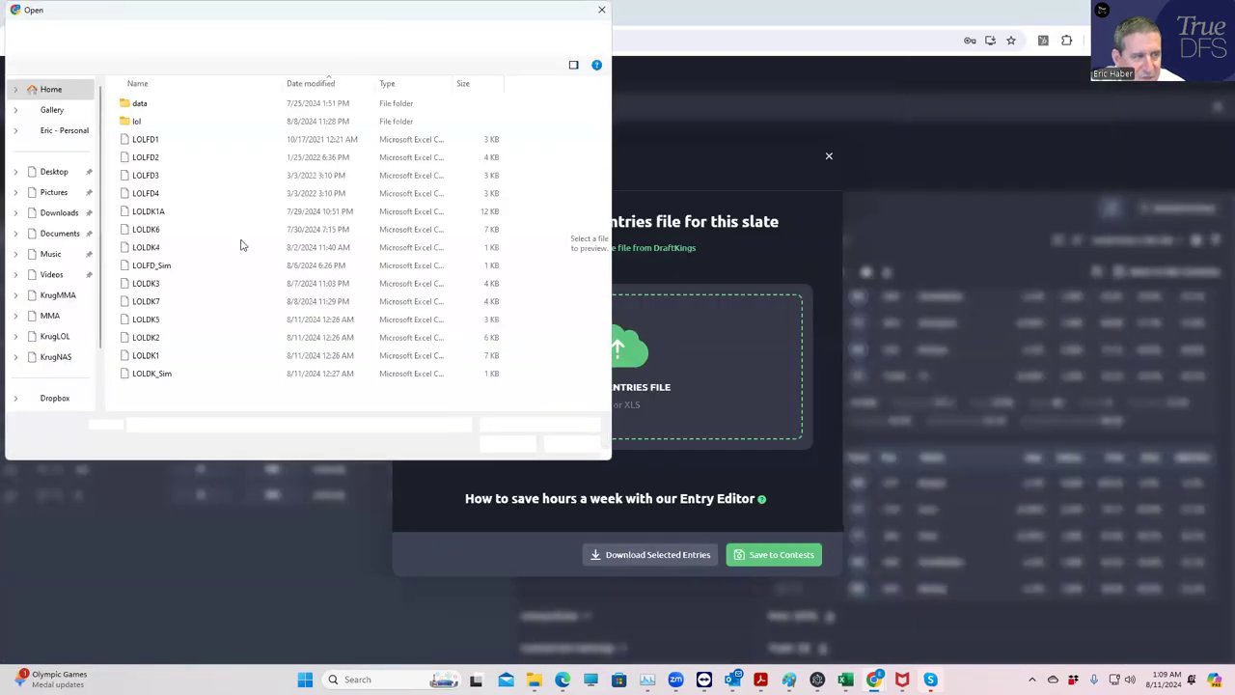
pyautogui.click(64, 212)
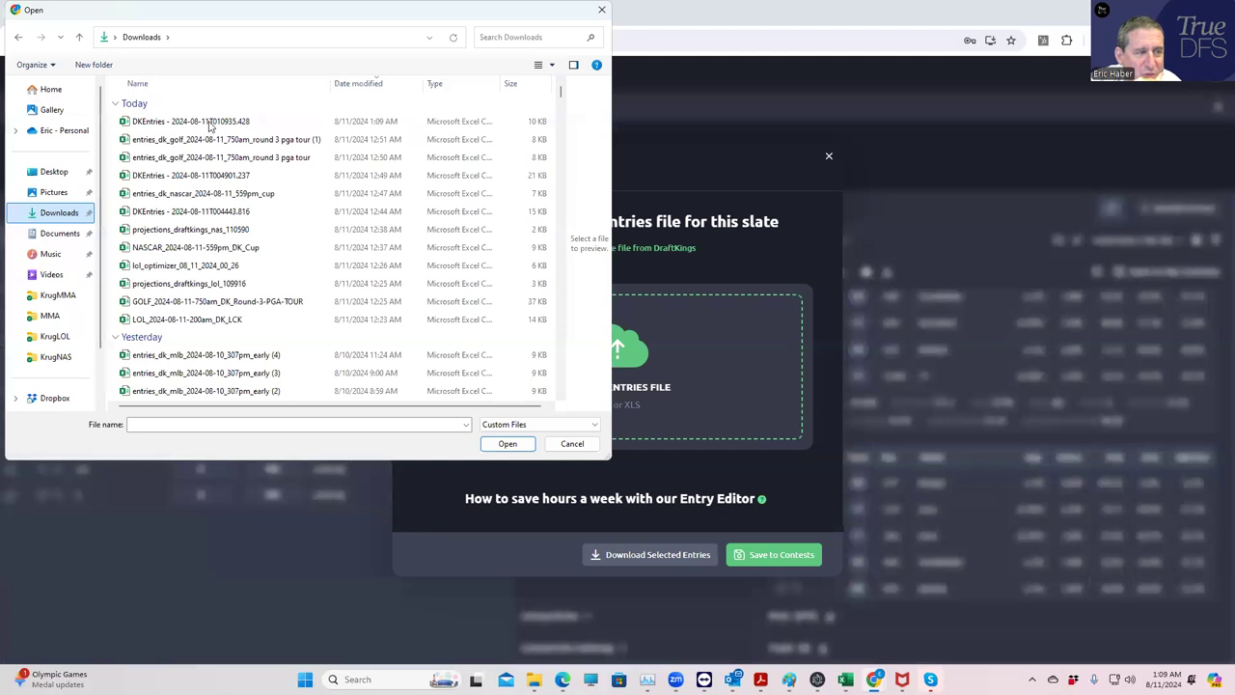
pyautogui.click(210, 122)
pyautogui.click(507, 443)
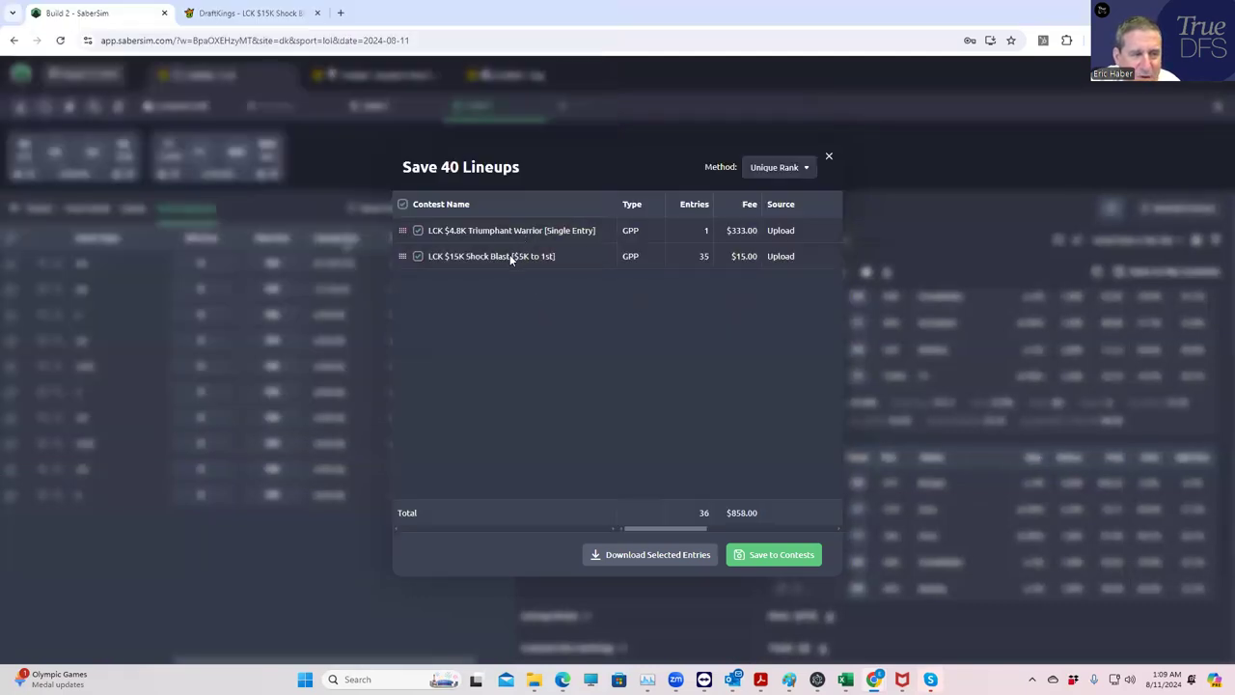
# - Add contest sims for all contests, confirm, and close the save lineups window
pyautogui.rightClick(509, 256)
pyautogui.click(565, 290)
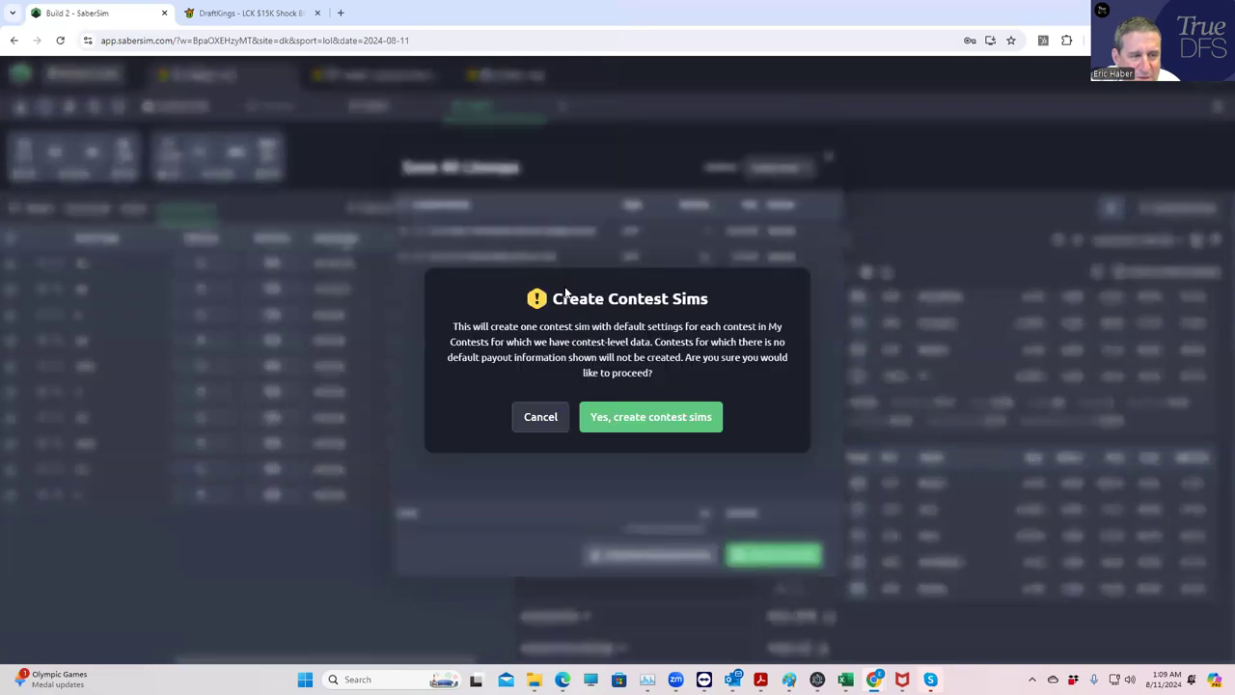
pyautogui.click(663, 412)
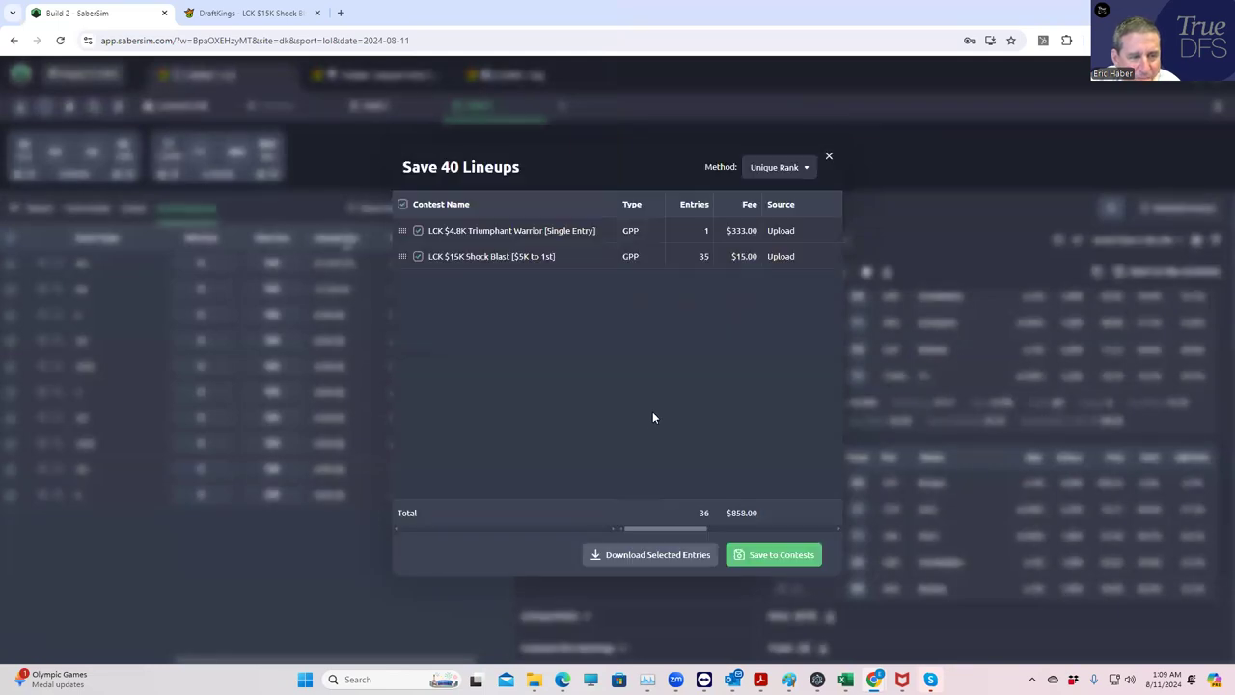
pyautogui.click(827, 158)
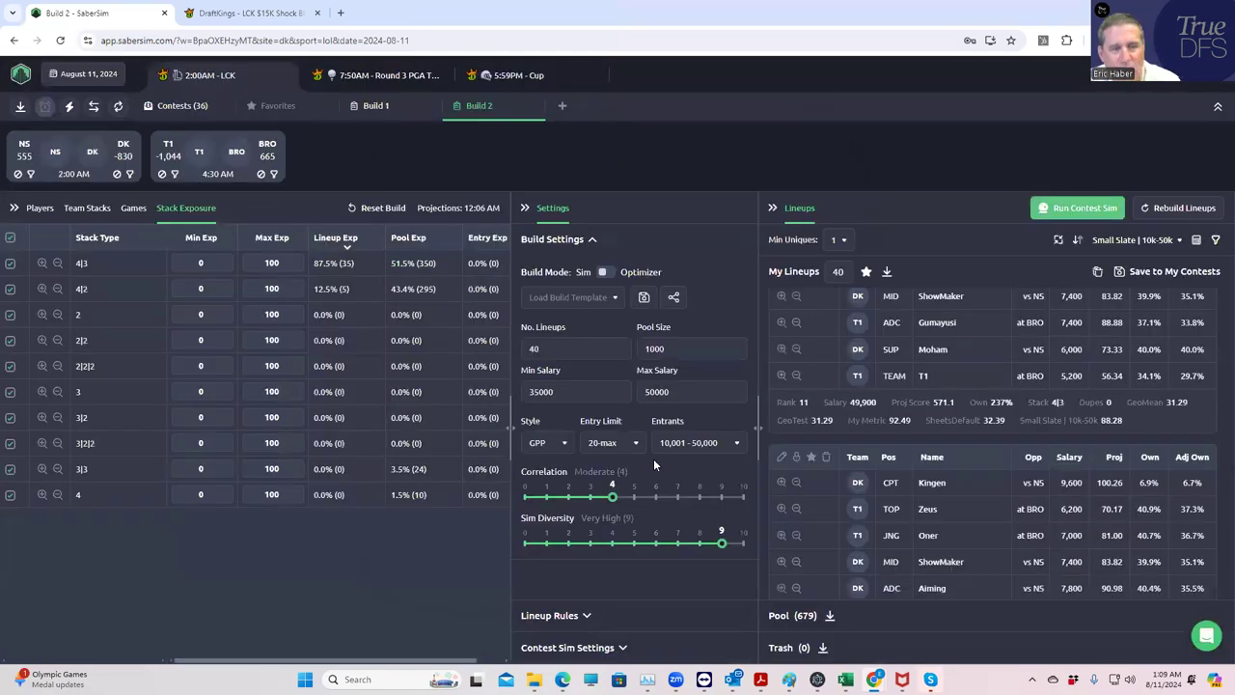
# - Create and save a new contest sim using Build 2 as field lineups
pyautogui.click(623, 648)
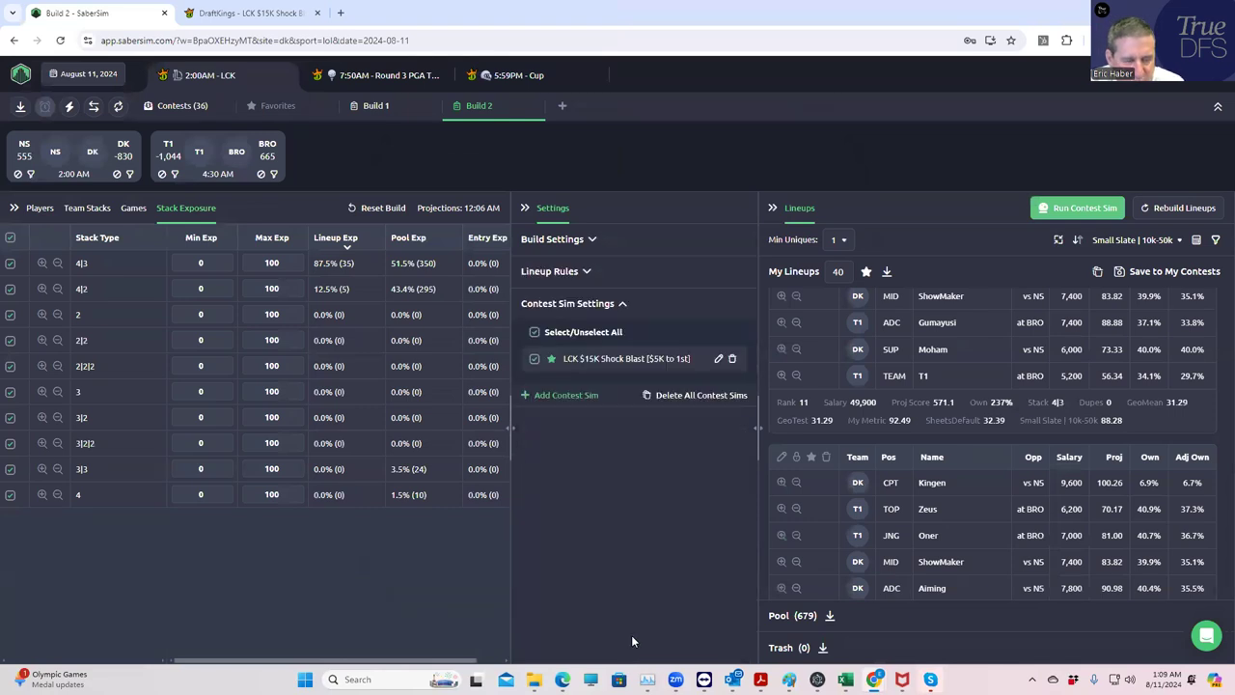
pyautogui.click(526, 396)
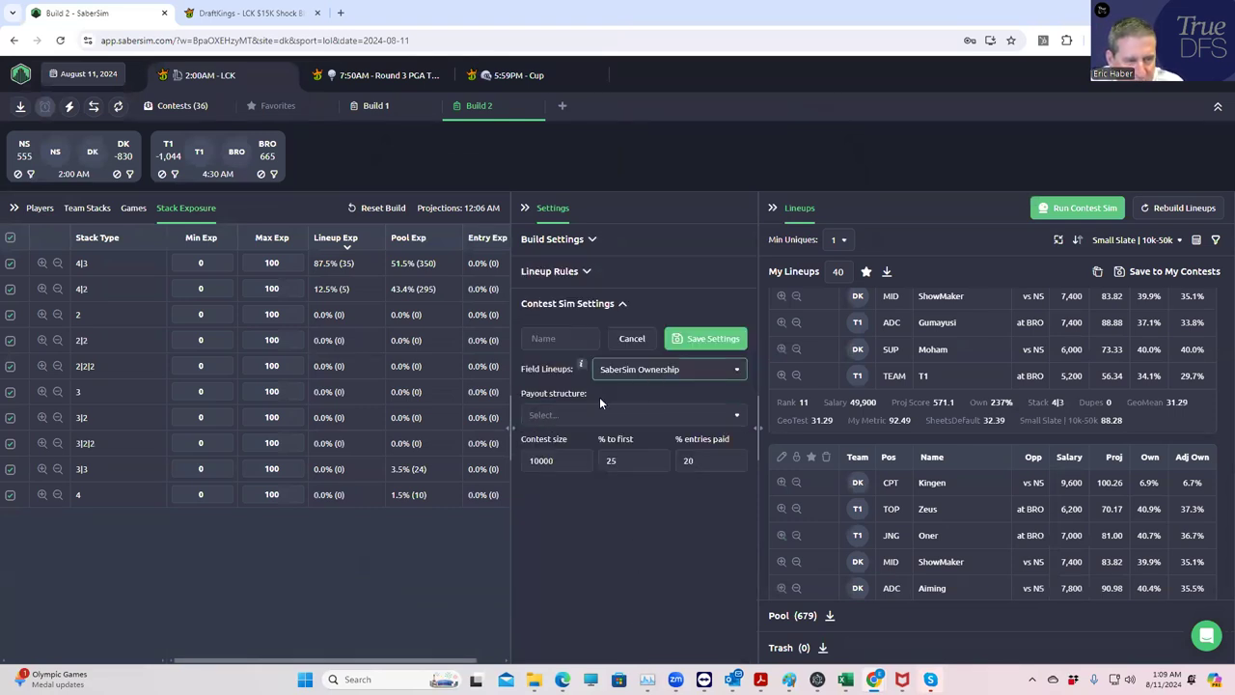
pyautogui.click(666, 369)
pyautogui.click(653, 444)
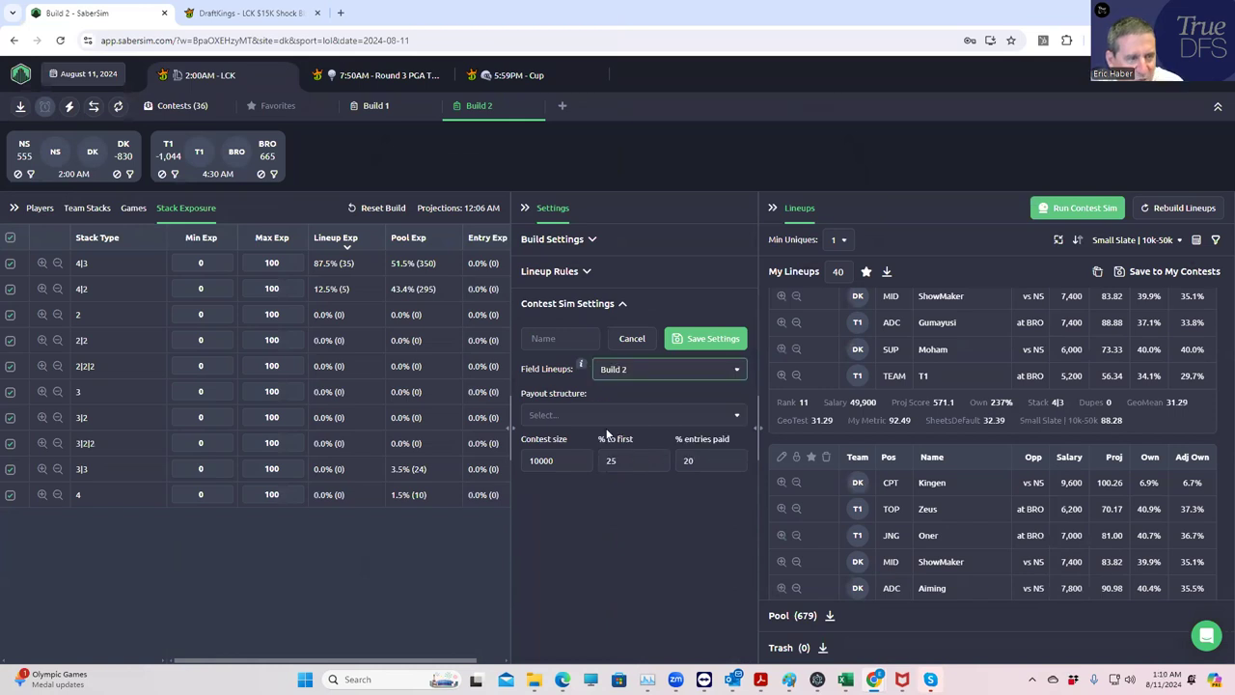
pyautogui.click(583, 416)
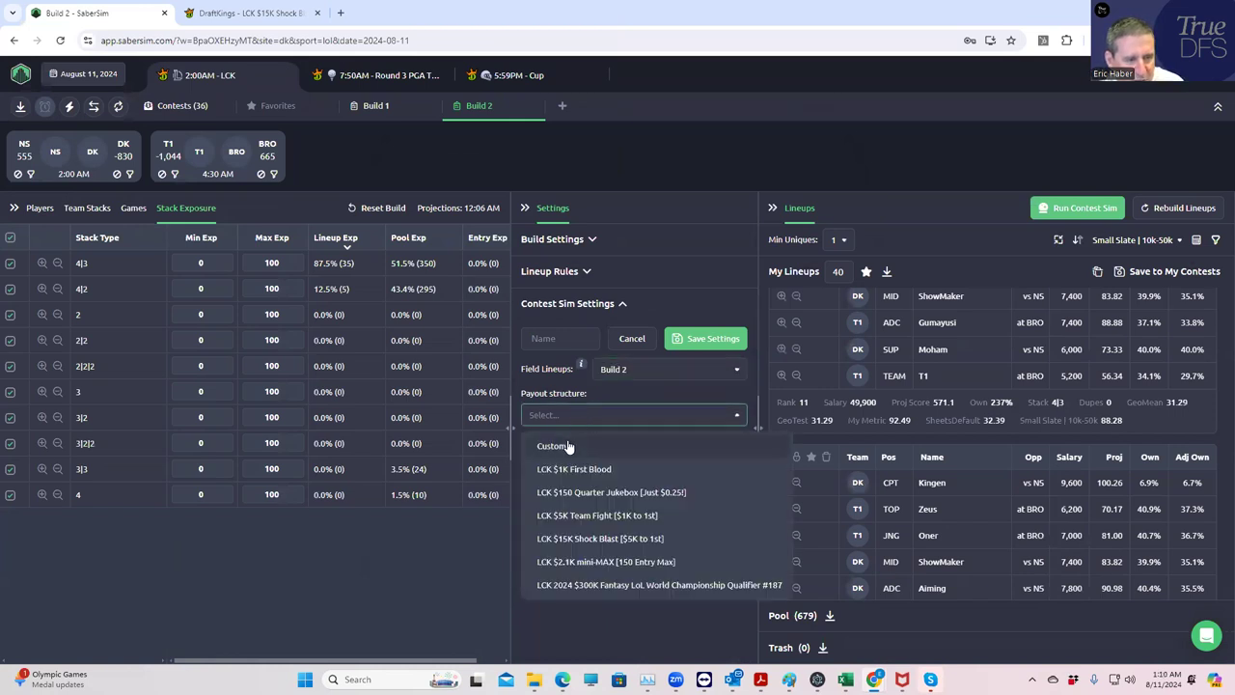
pyautogui.click(568, 439)
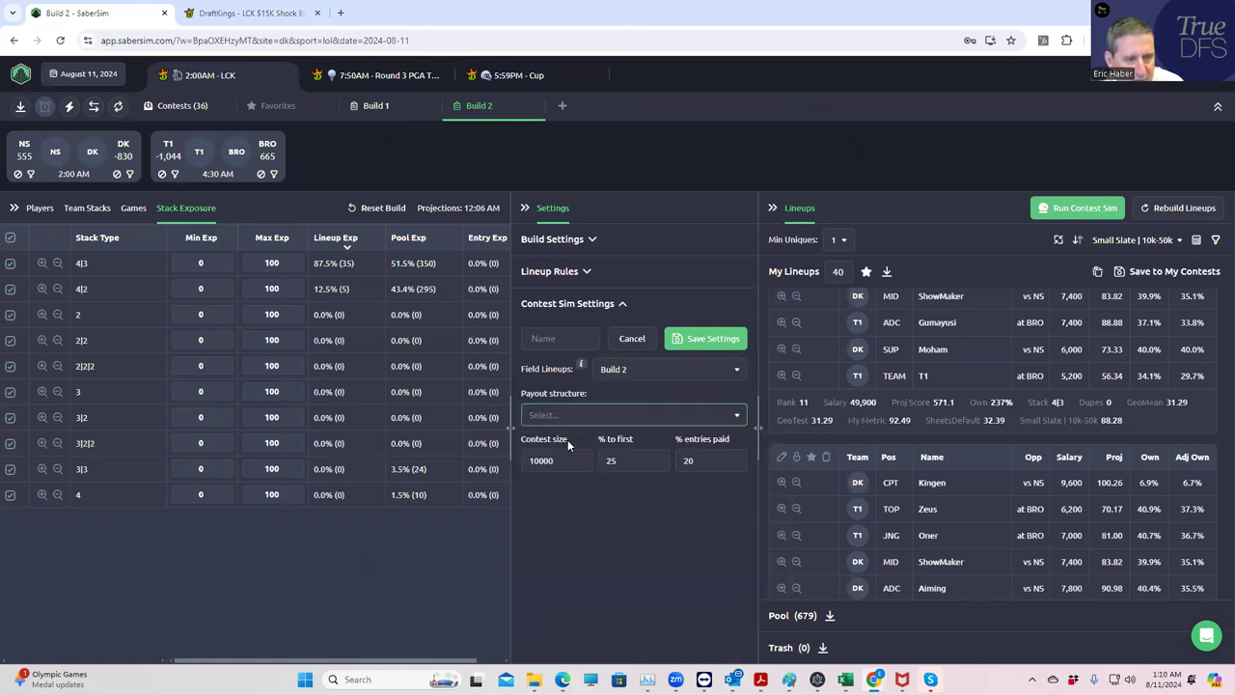
pyautogui.click(707, 337)
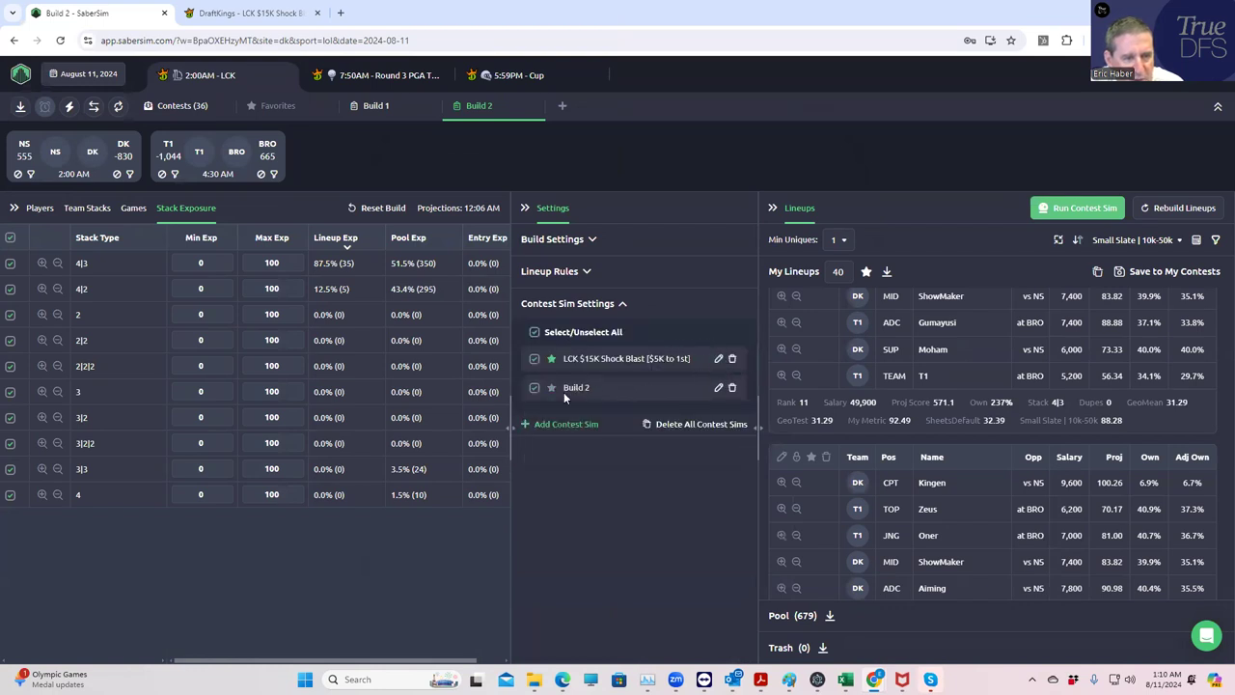
# - Edit the Build 2 contest sim's name and contest size, then save it
pyautogui.click(717, 387)
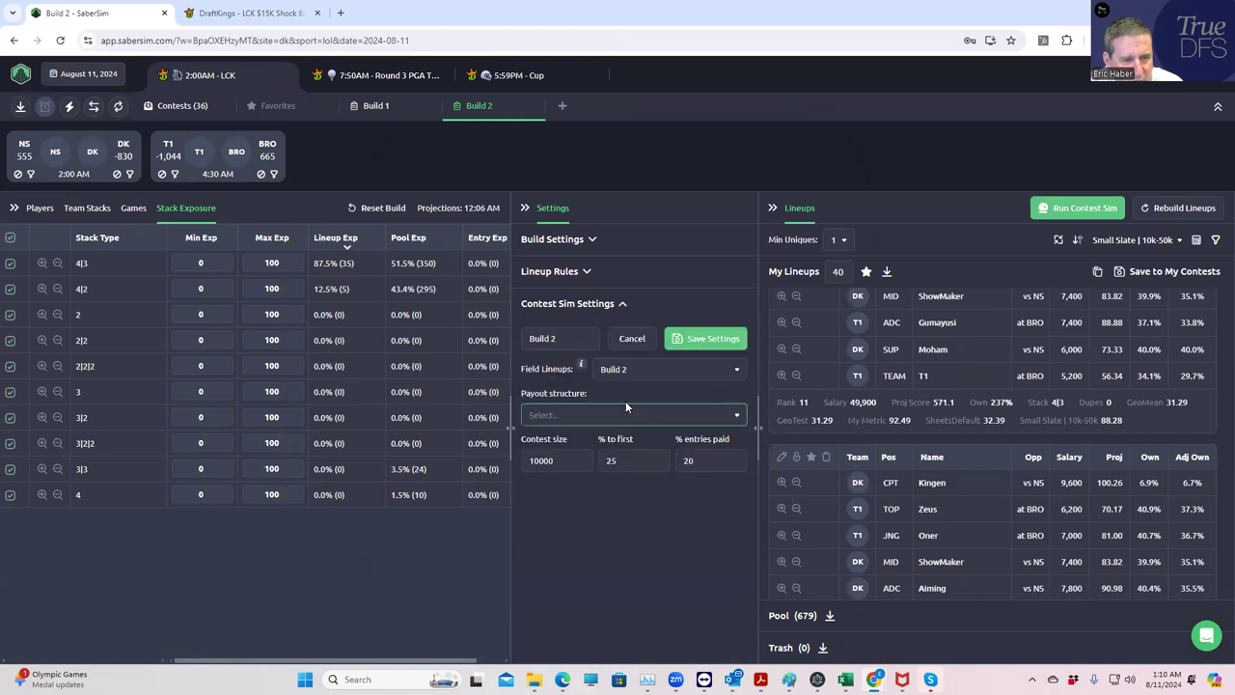
pyautogui.click(552, 344)
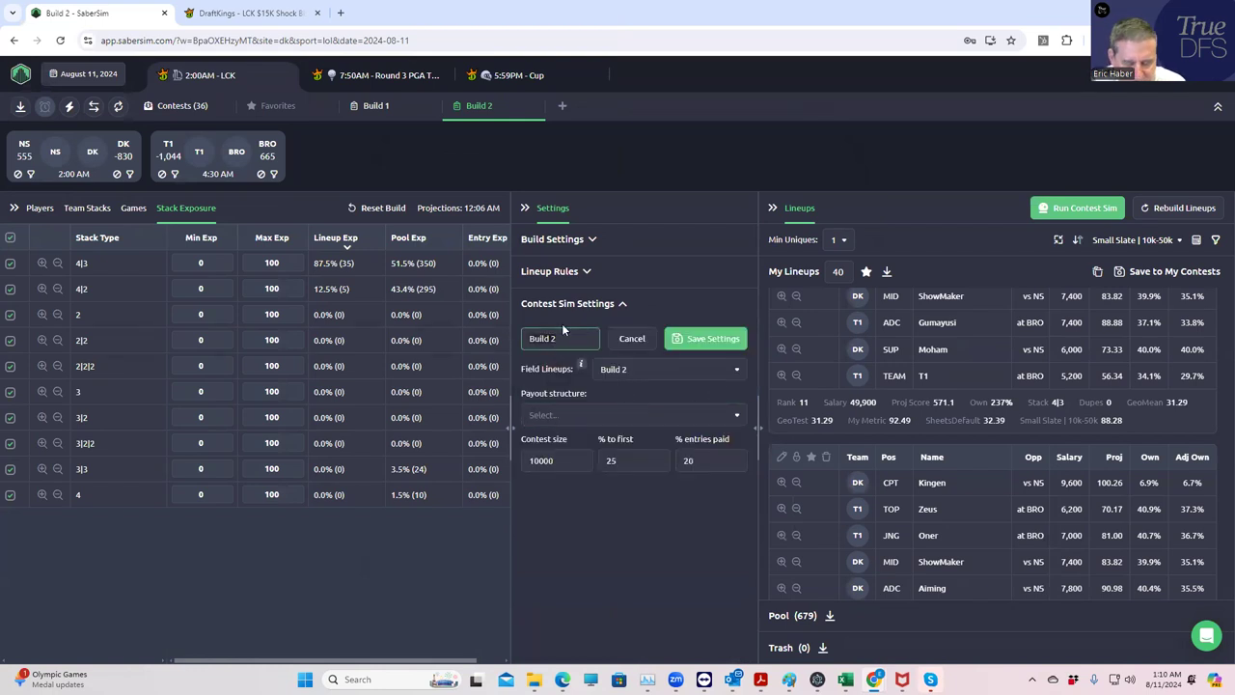
pyautogui.click(565, 414)
pyautogui.click(555, 460)
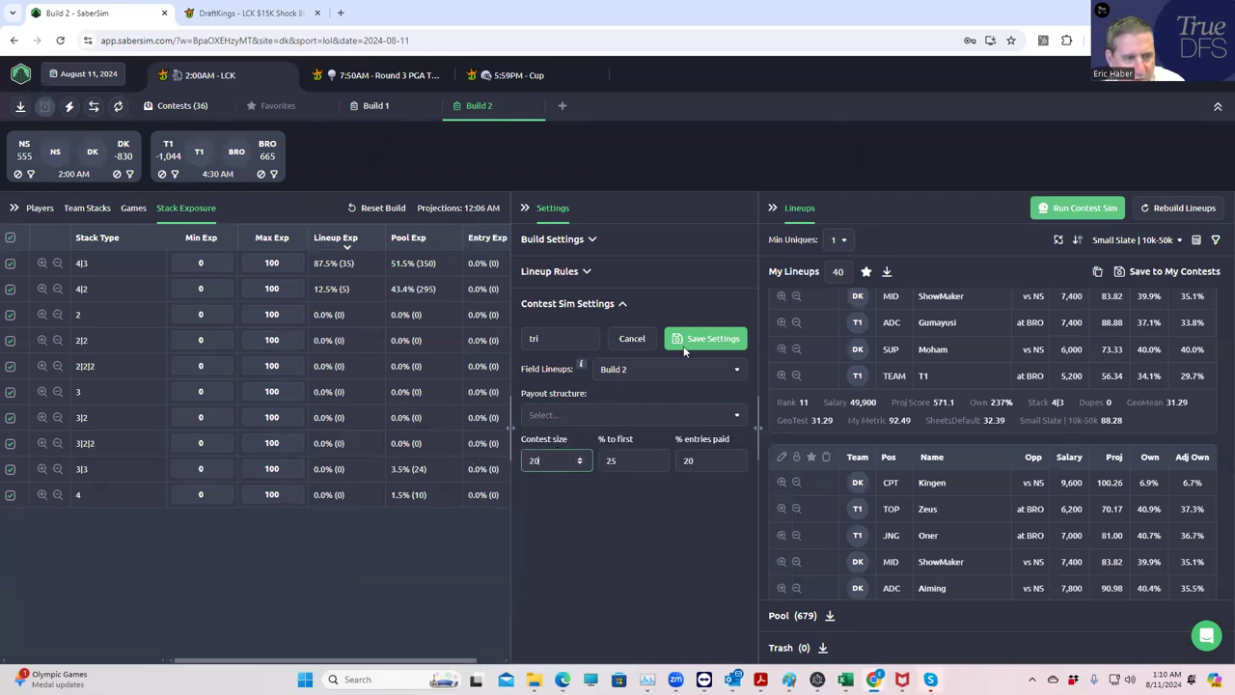
pyautogui.click(685, 342)
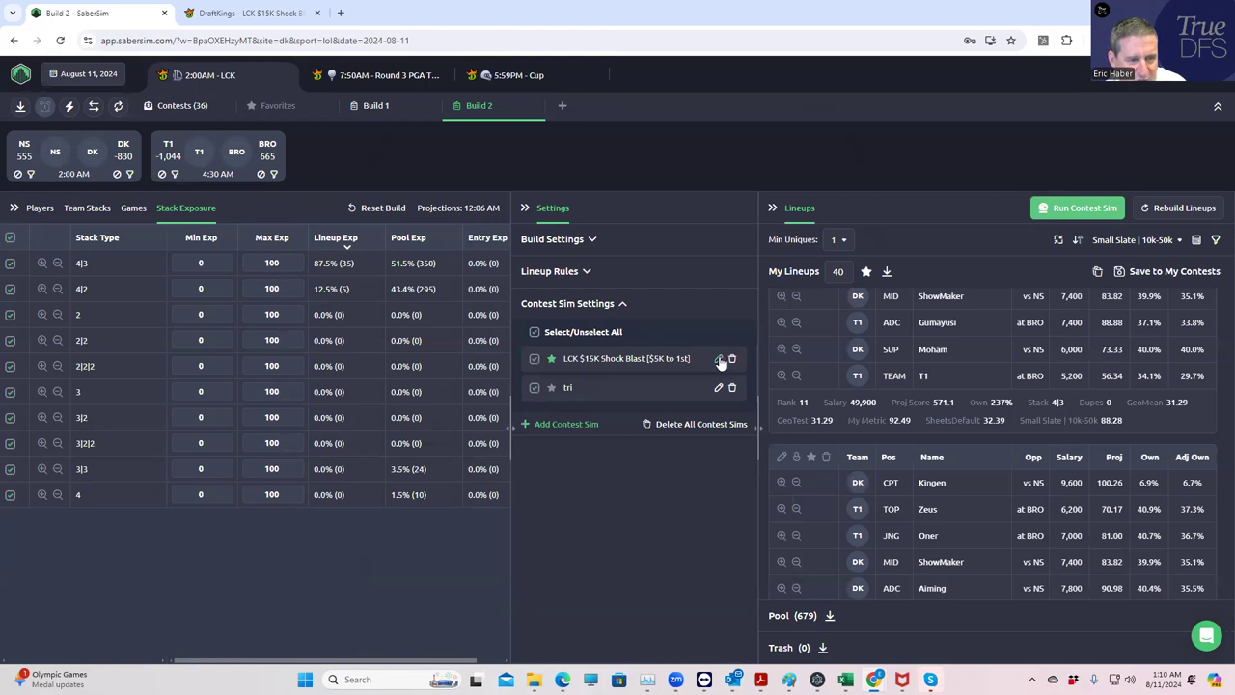
# - Set the LCK $15K Shock Blast sim's field lineups to Build 2 and save
pyautogui.click(718, 358)
pyautogui.click(688, 371)
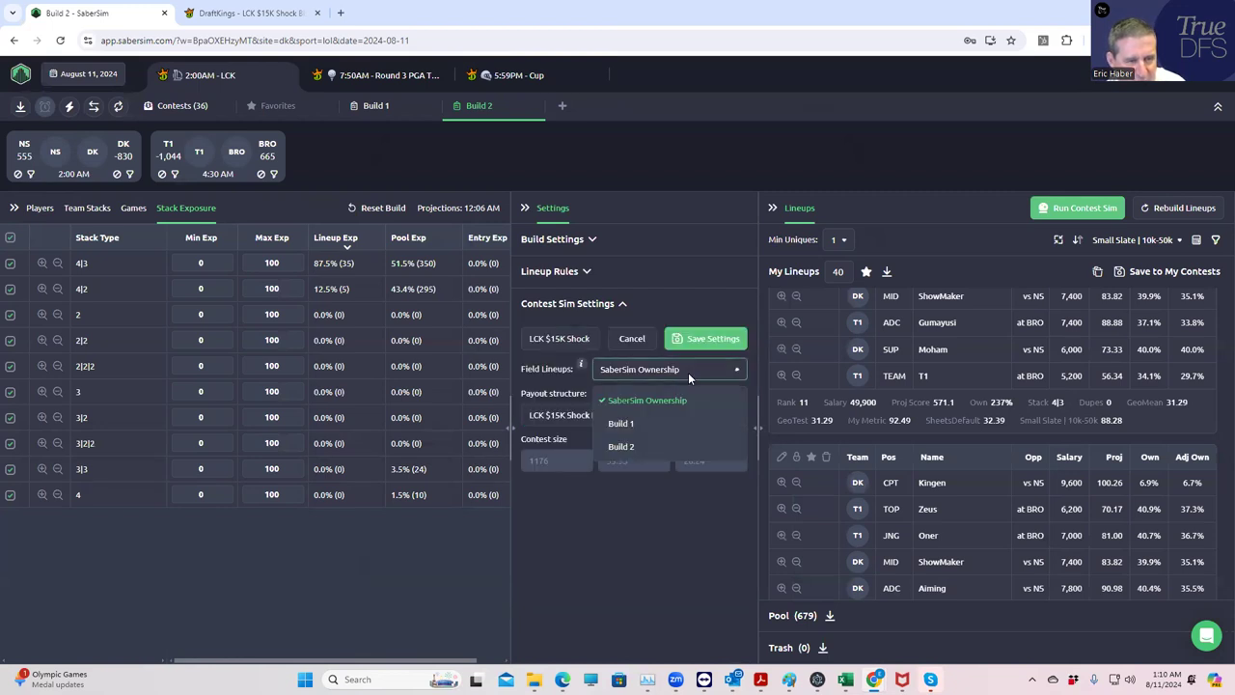
pyautogui.click(622, 448)
pyautogui.click(702, 341)
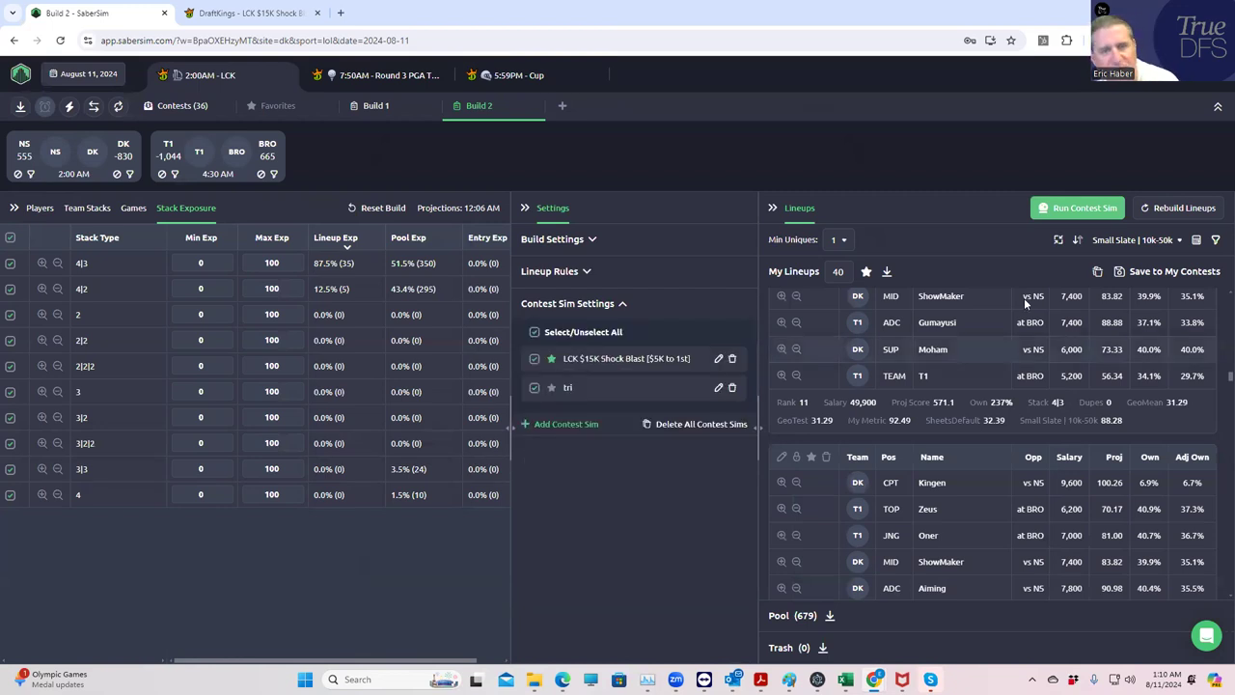
# - Run the contest sim, review team stack exposures, and expand the Shock Blast sort metrics
pyautogui.click(1079, 207)
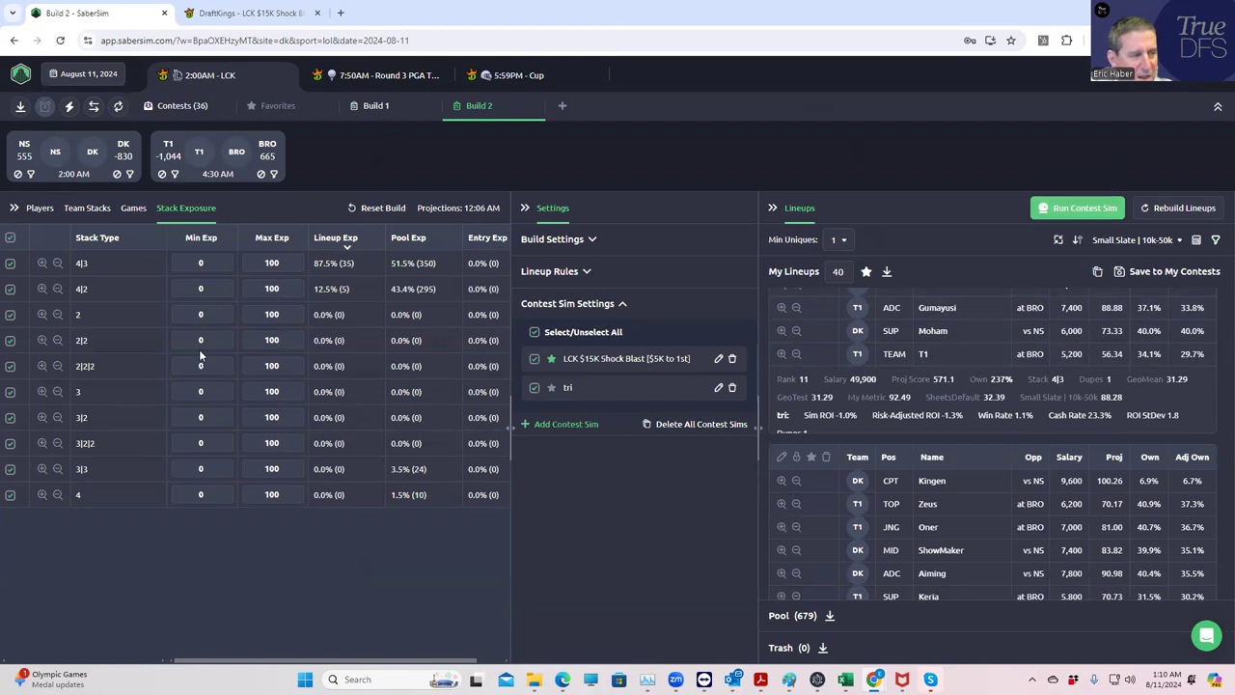
pyautogui.click(88, 207)
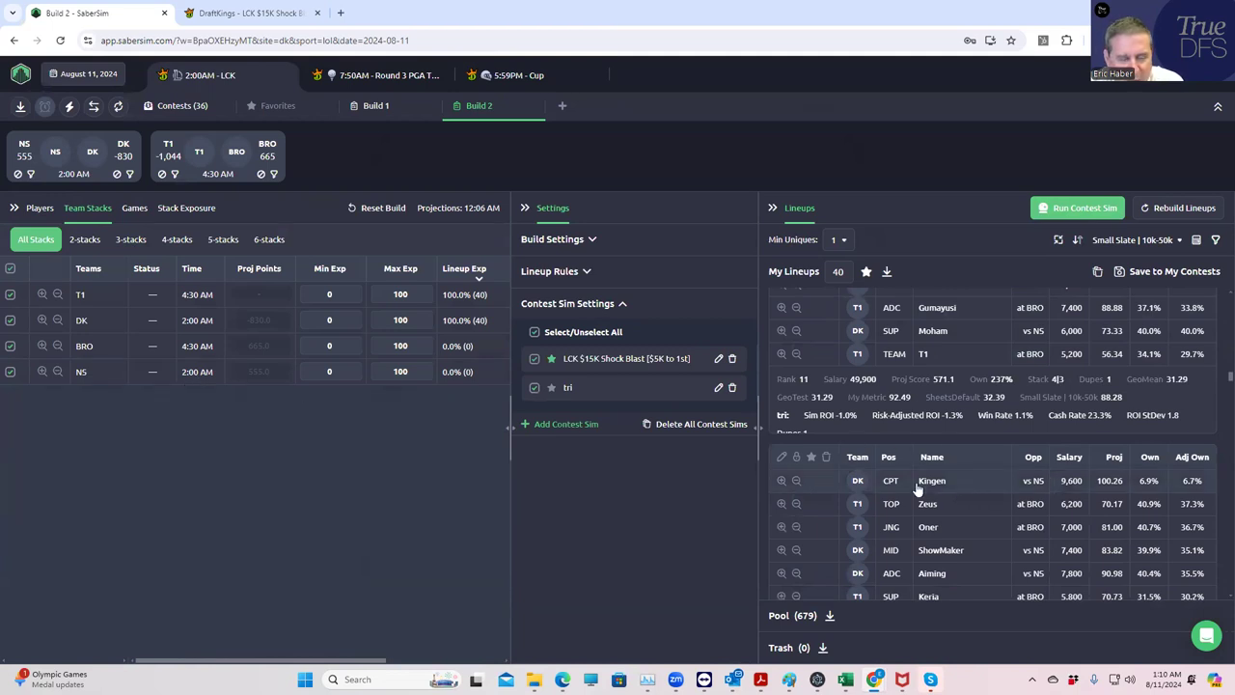
pyautogui.scroll(-1, 970, 528)
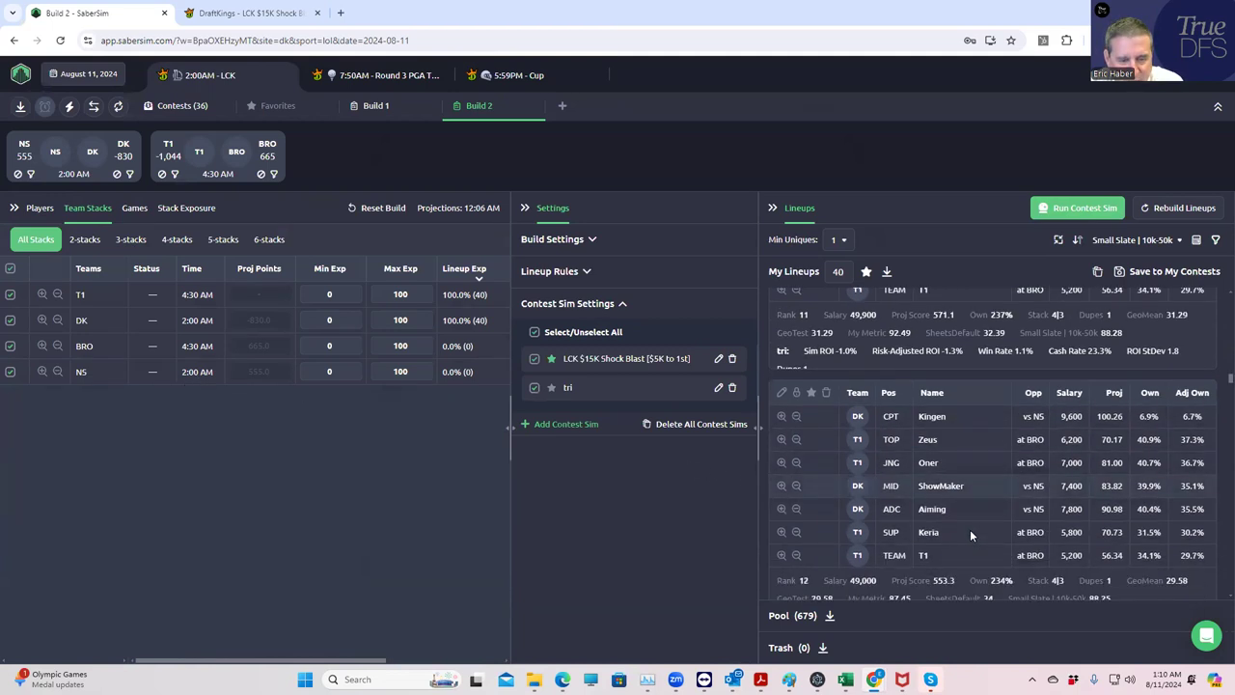
pyautogui.scroll(-1, 970, 529)
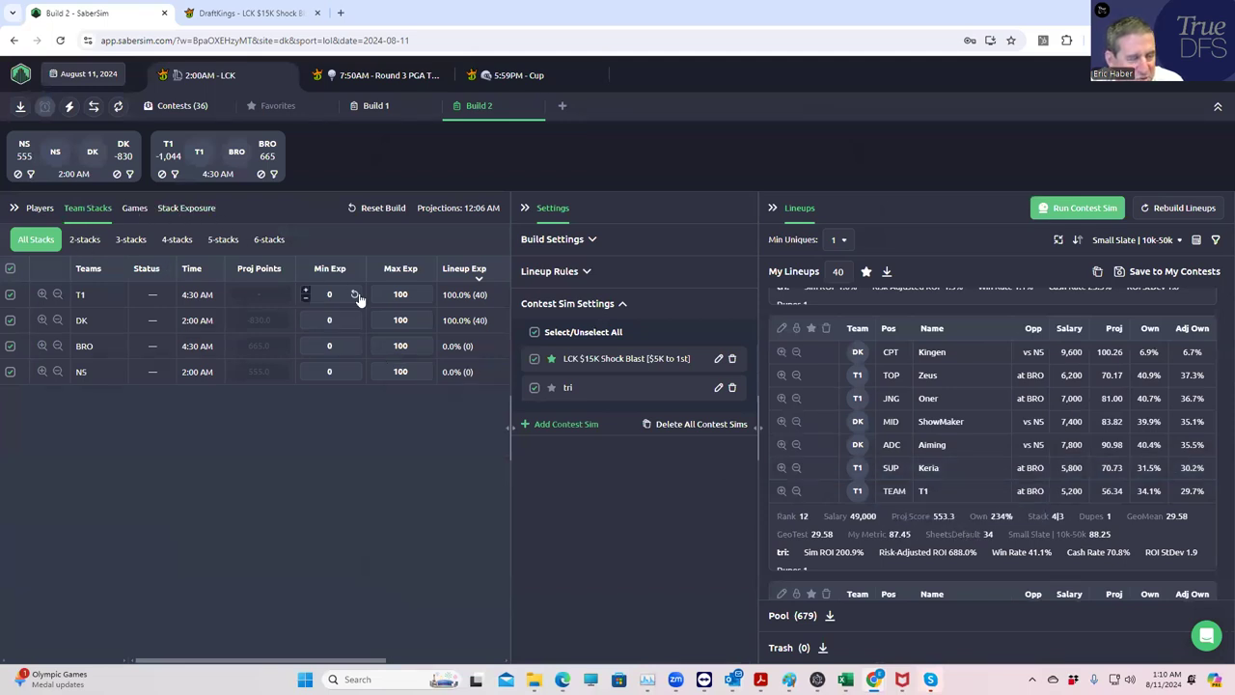
pyautogui.click(1133, 240)
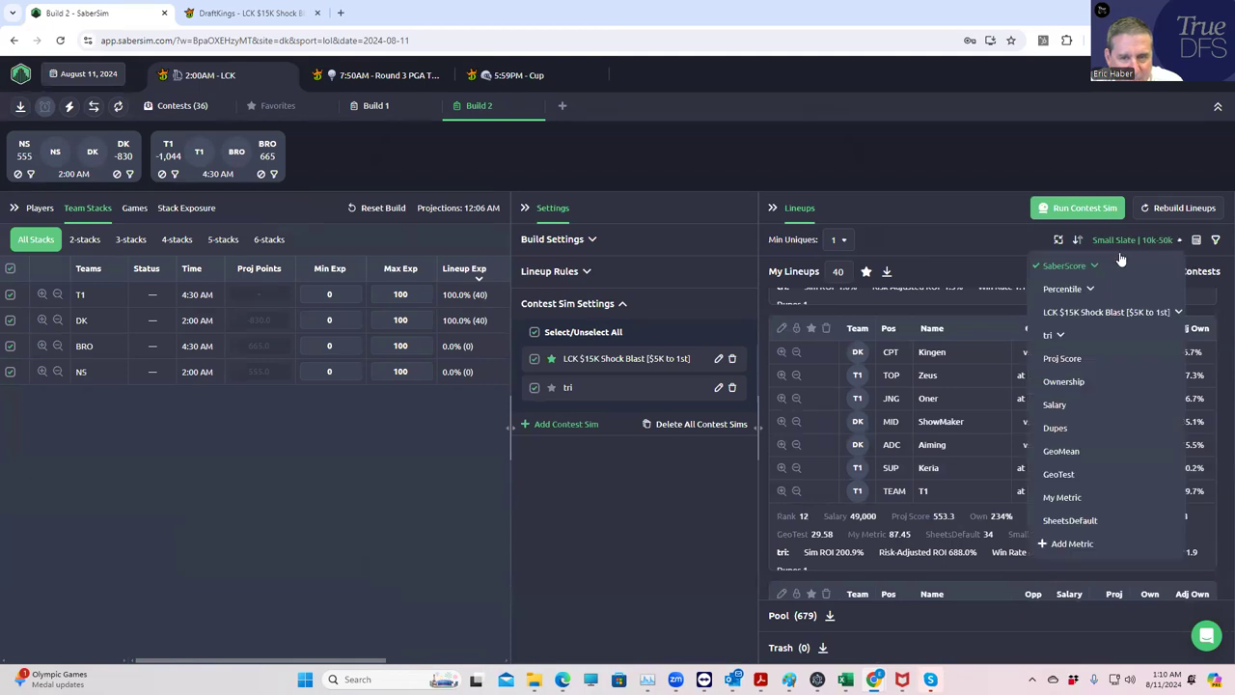
pyautogui.click(1090, 312)
# - Sort lineups by LCK $15K Shock Blast RAROI and raise Min Uniques from 2 to 3
pyautogui.click(1055, 356)
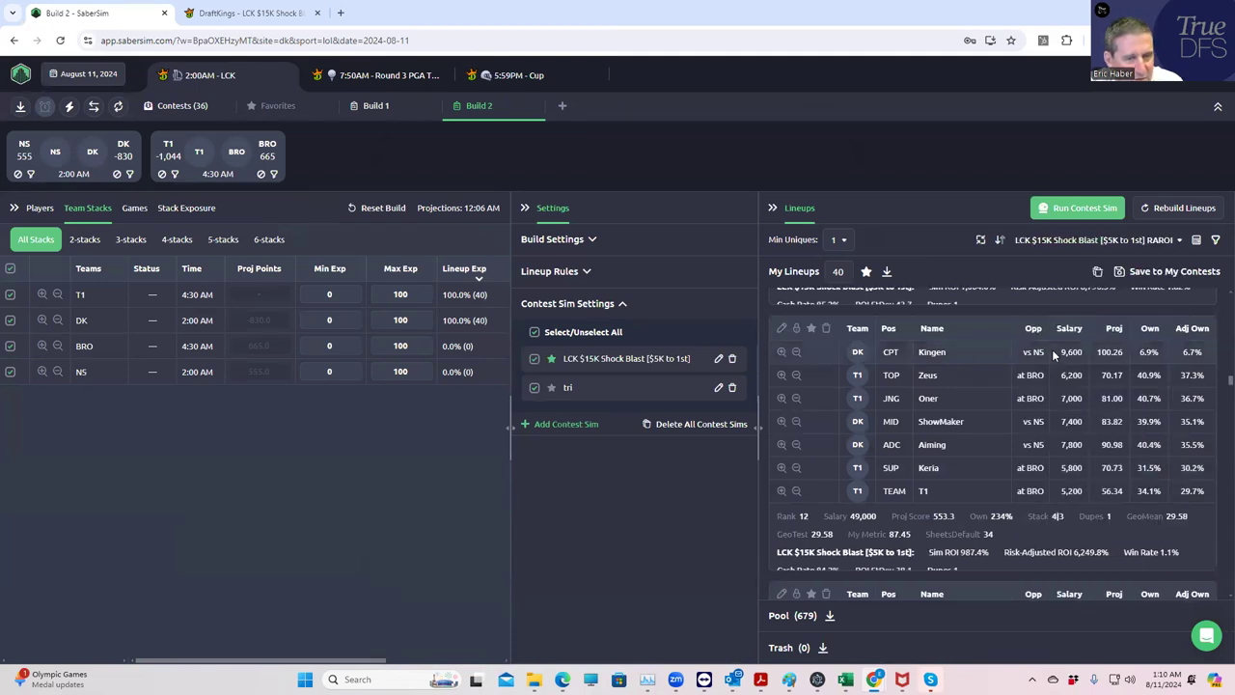
pyautogui.click(840, 240)
pyautogui.click(846, 302)
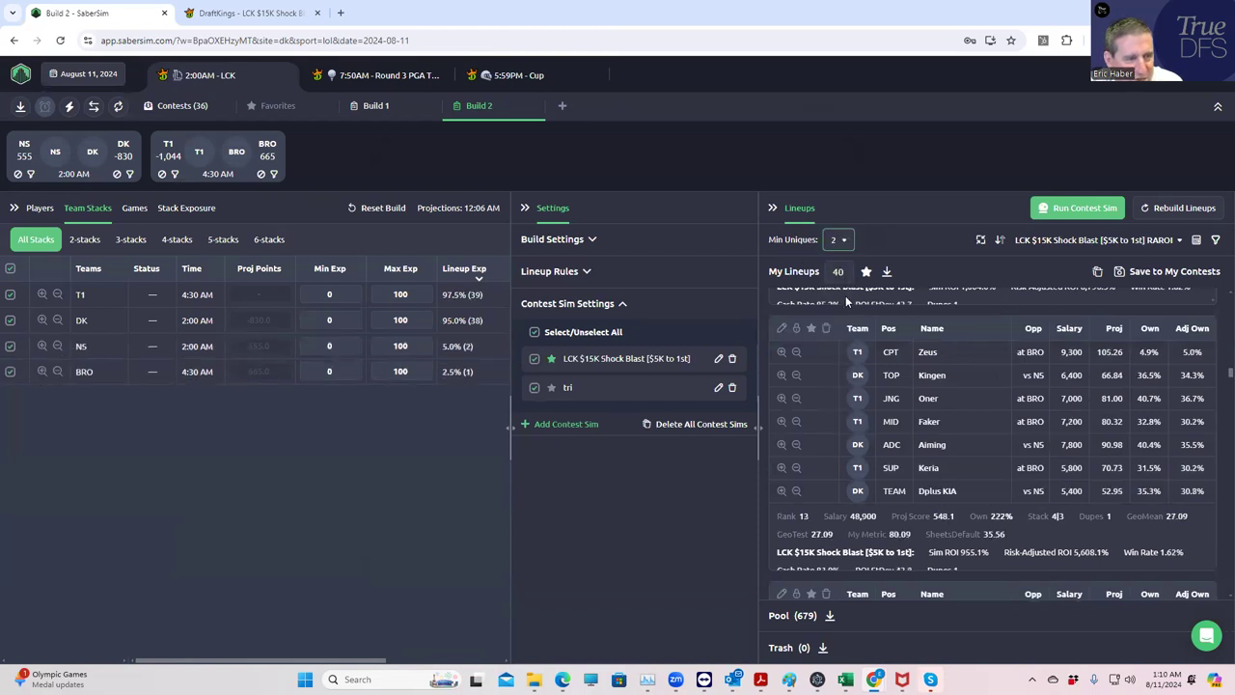
pyautogui.click(840, 240)
pyautogui.click(840, 317)
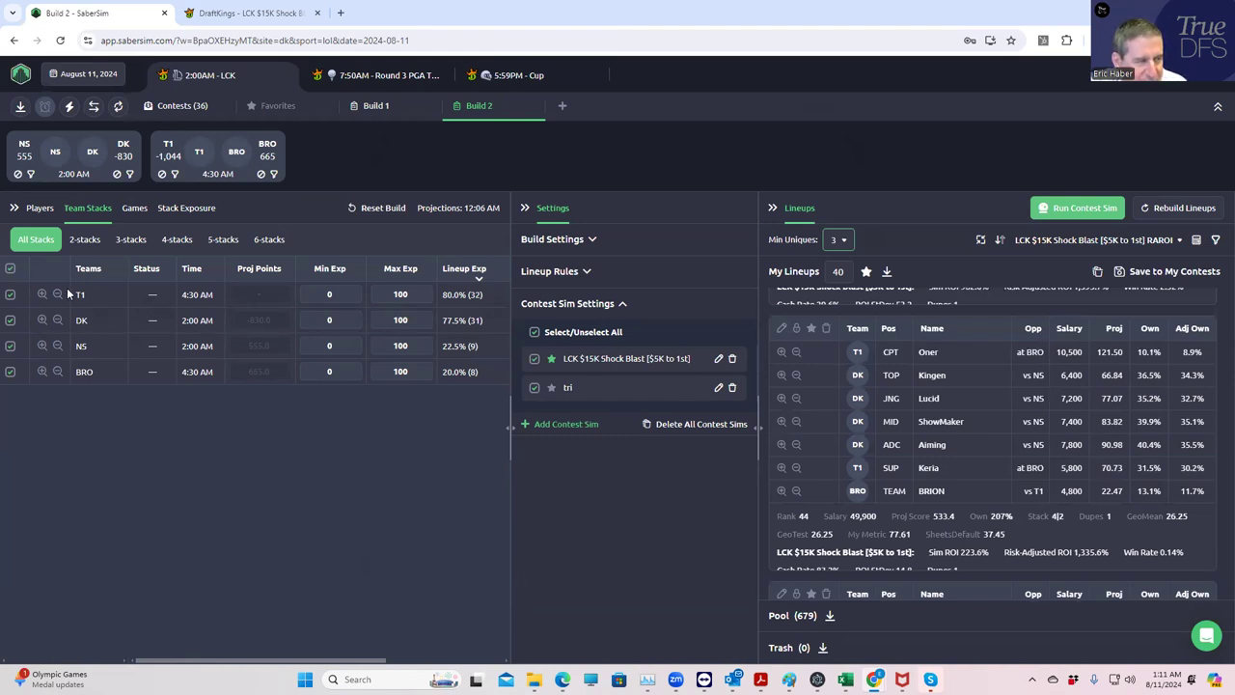
# - Show the exposure breakdown by stack type, briefly checking the player list
pyautogui.click(183, 209)
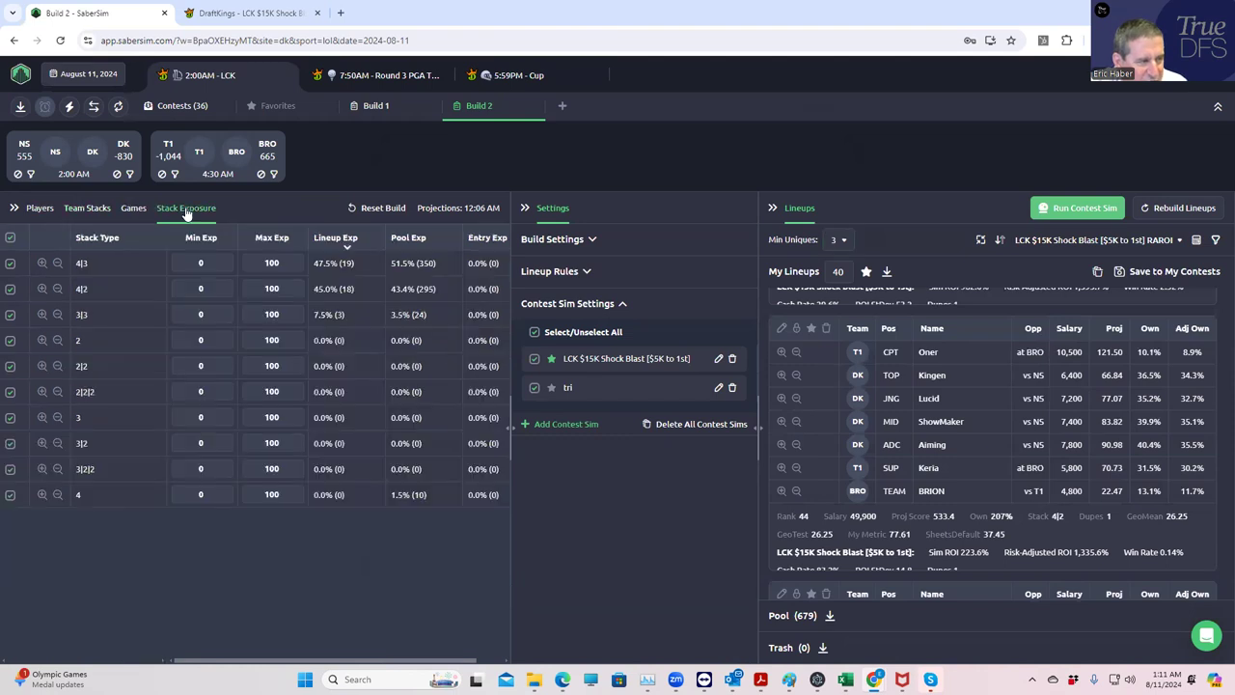
pyautogui.click(39, 209)
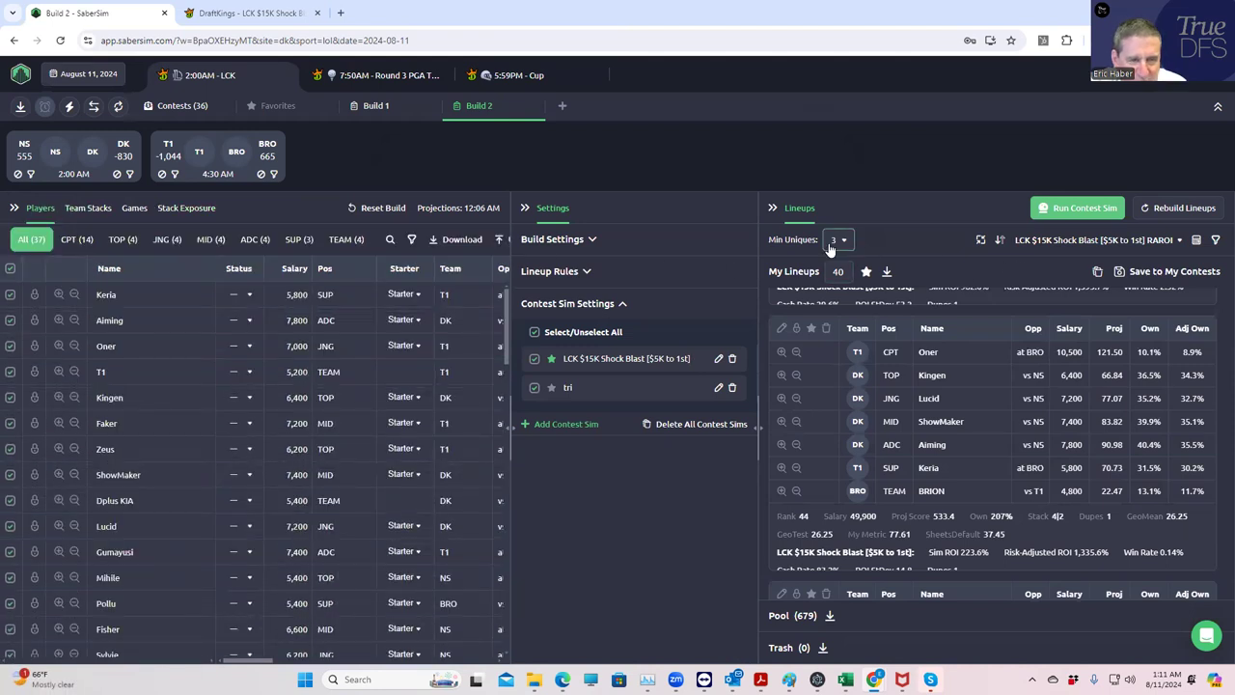
pyautogui.click(180, 211)
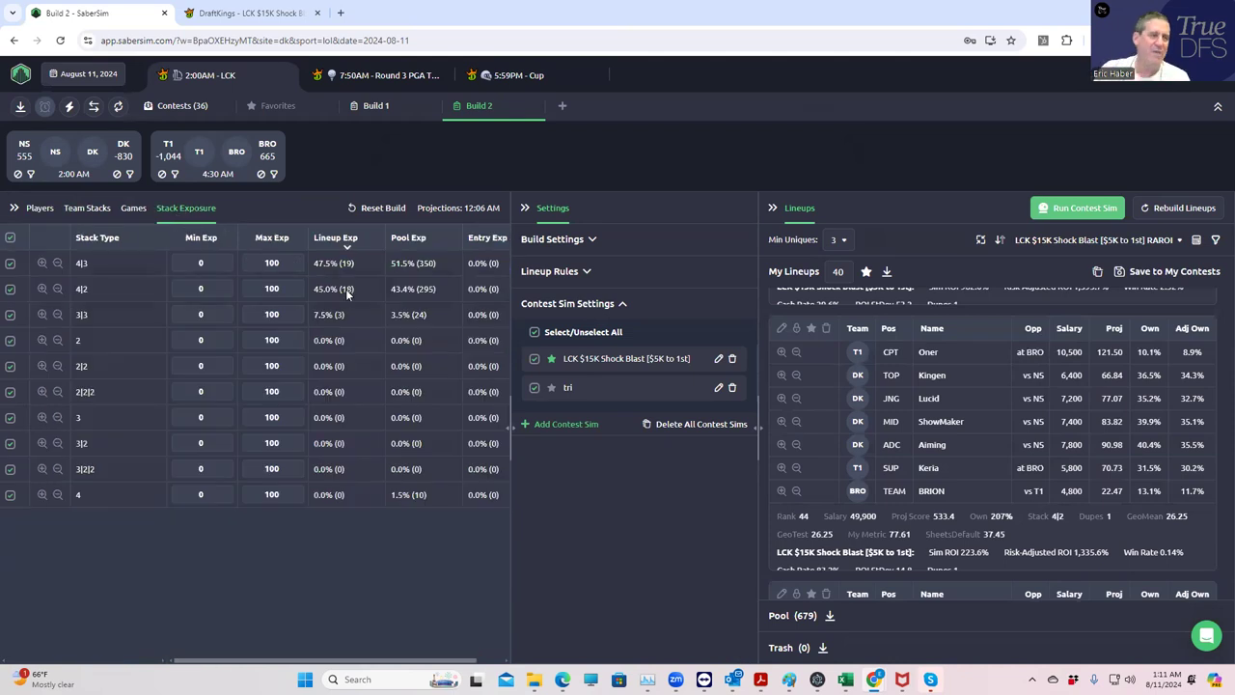
# - Lower Min Uniques from 3 to 2 and then to 1, and review the breakdown
pyautogui.click(835, 240)
pyautogui.click(840, 294)
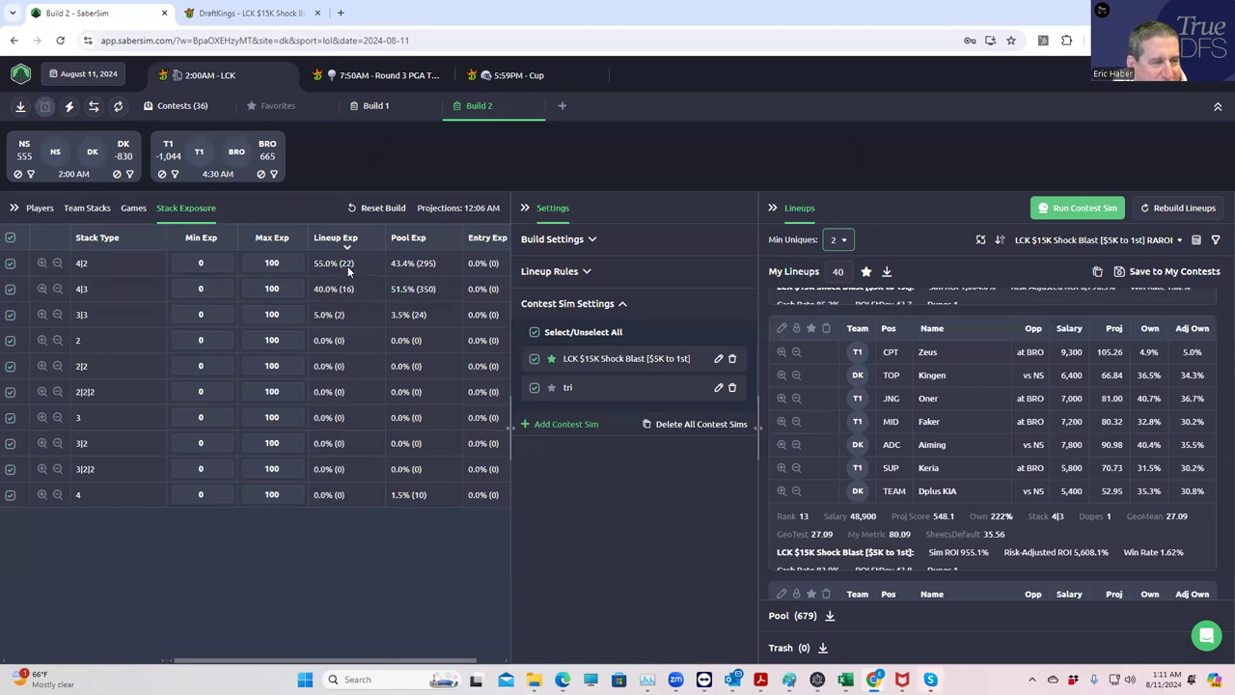
pyautogui.click(832, 240)
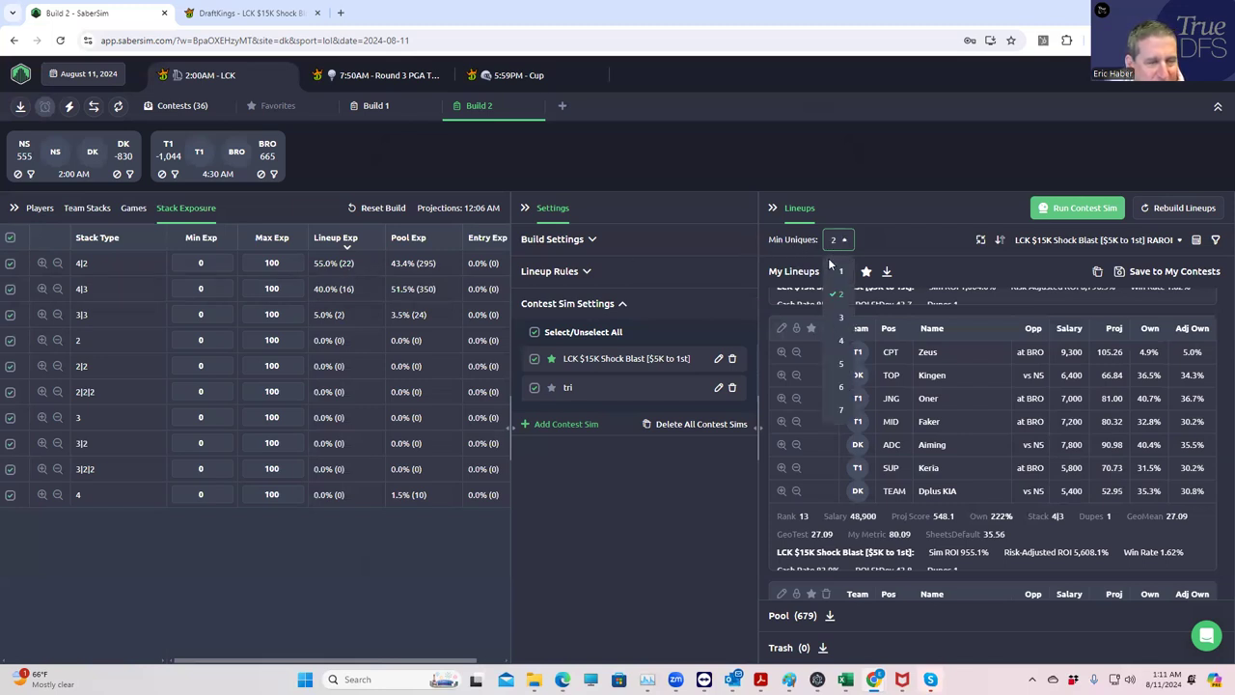
pyautogui.click(833, 271)
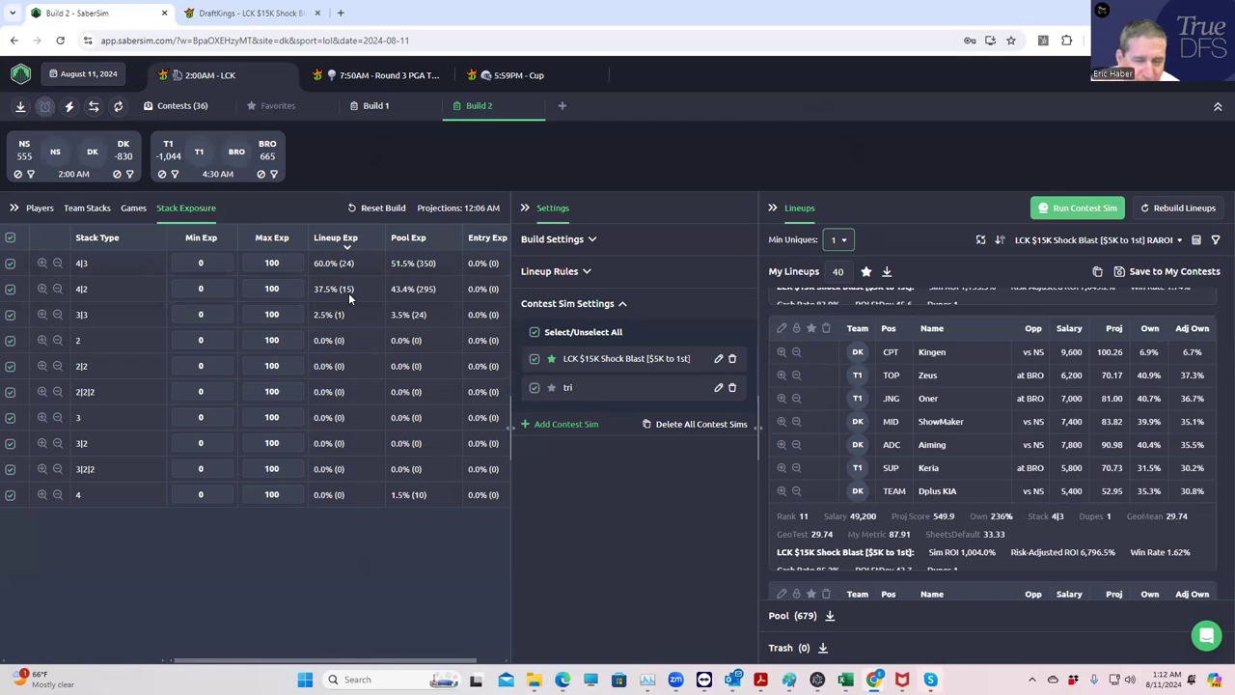
pyautogui.scroll(-3, 959, 453)
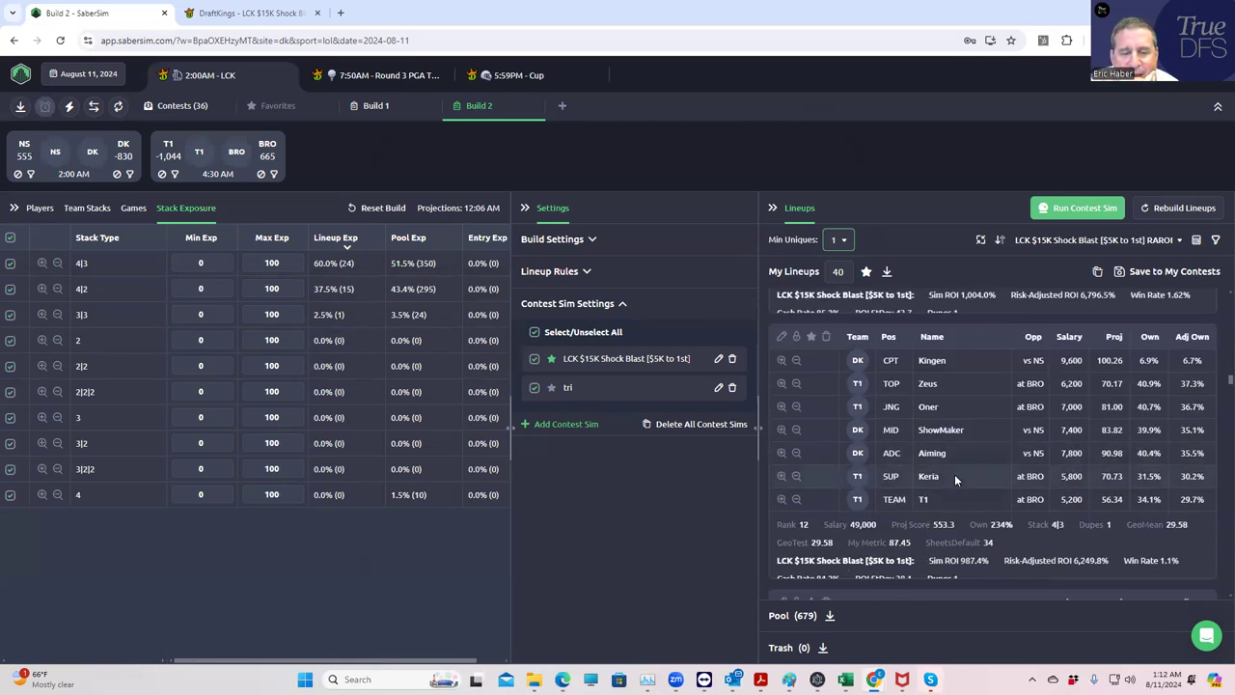
pyautogui.scroll(-5, 954, 474)
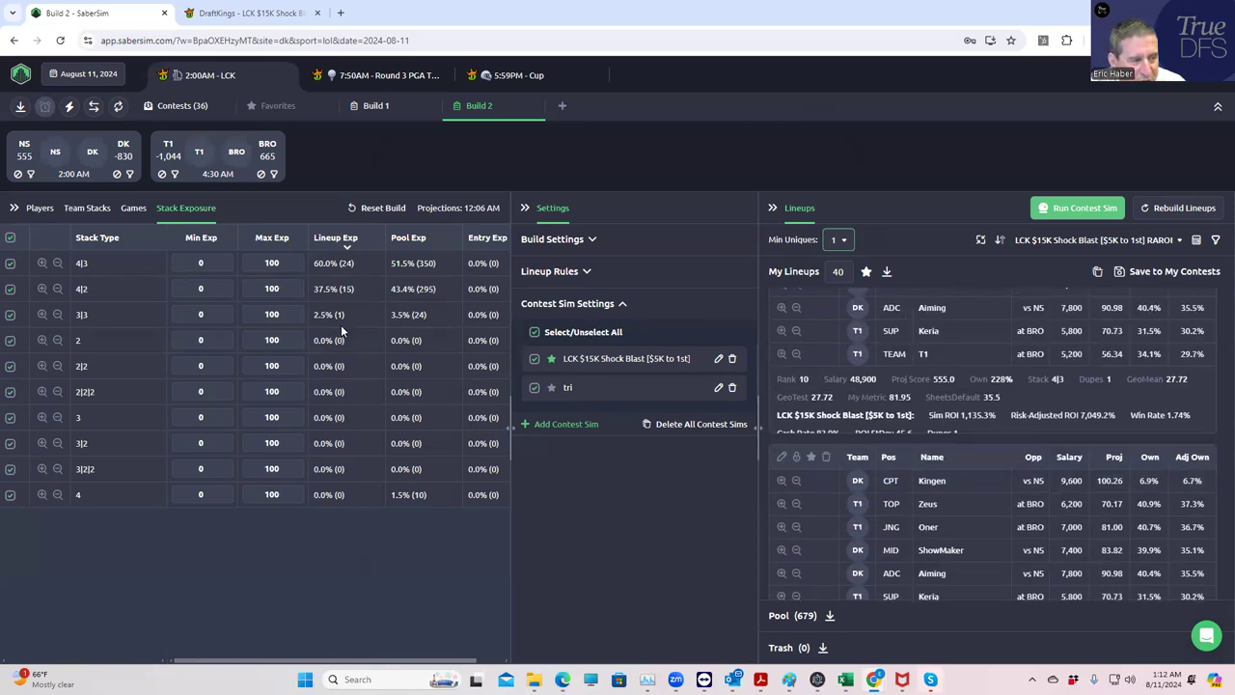
# - Review the 15 4|2 lineups, save them to lineups_dk_lol_classic_8-11-2024_200am.csv, then clear the filter
pyautogui.click(41, 289)
pyautogui.scroll(5, 956, 431)
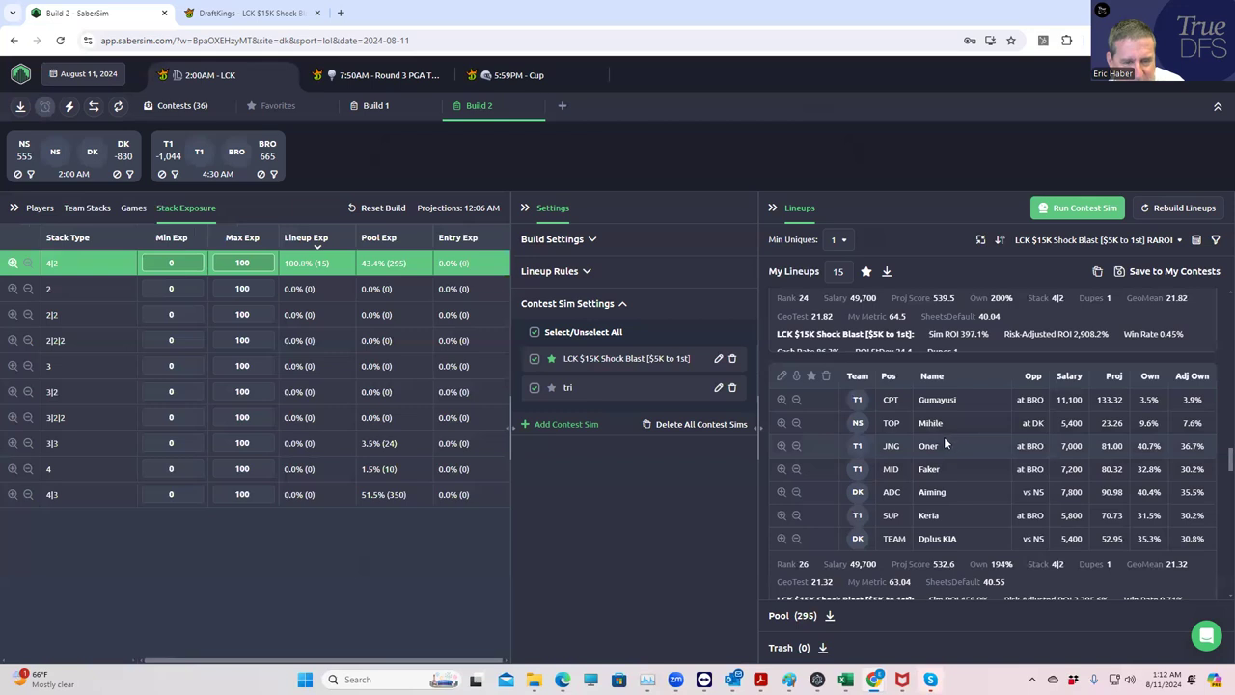
pyautogui.scroll(3, 928, 450)
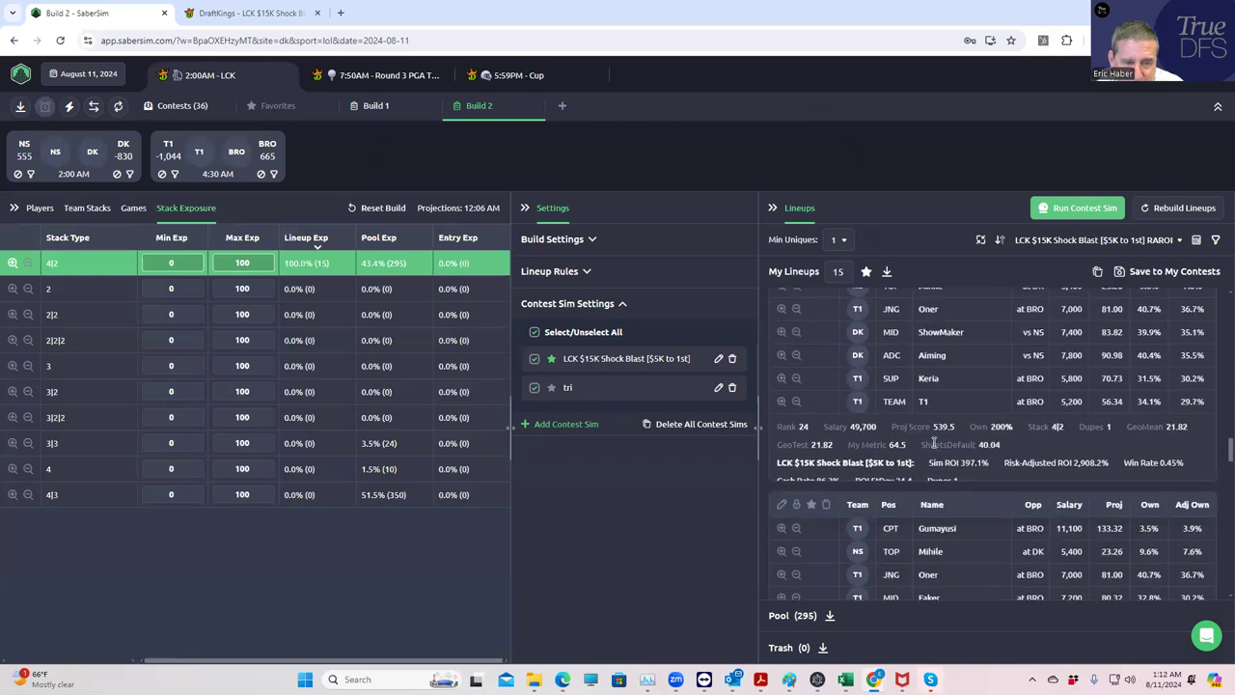
pyautogui.scroll(3, 932, 444)
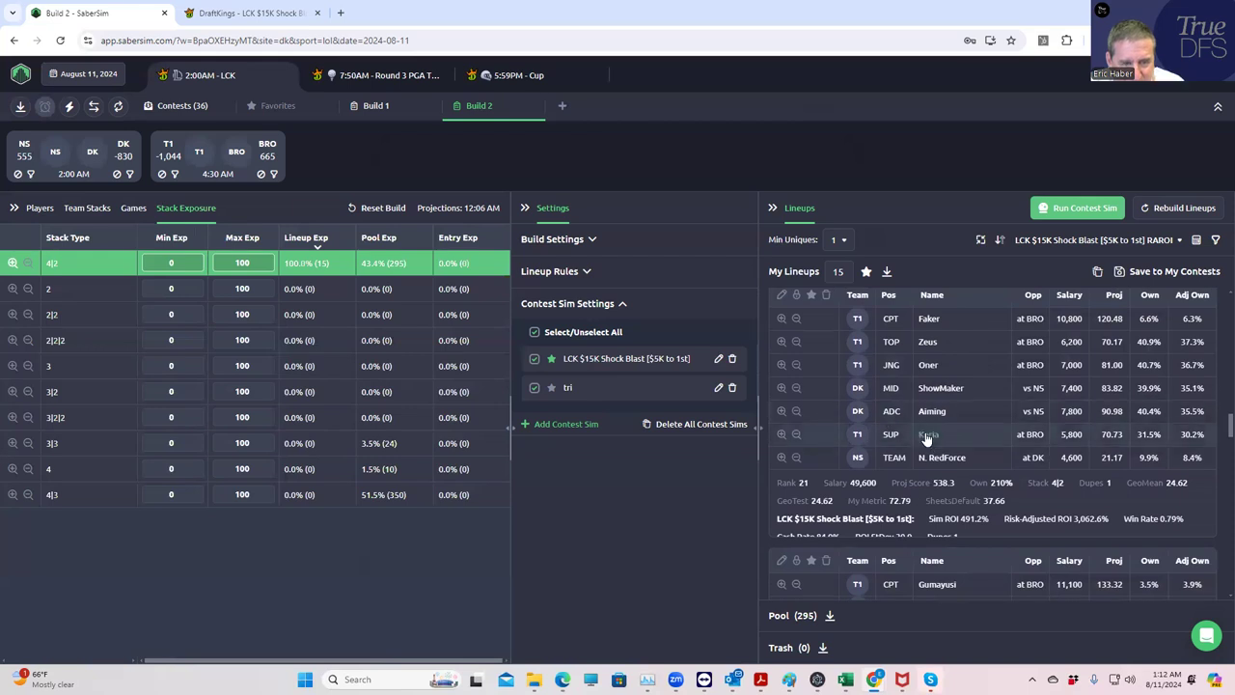
pyautogui.scroll(5, 907, 425)
pyautogui.scroll(-3, 932, 435)
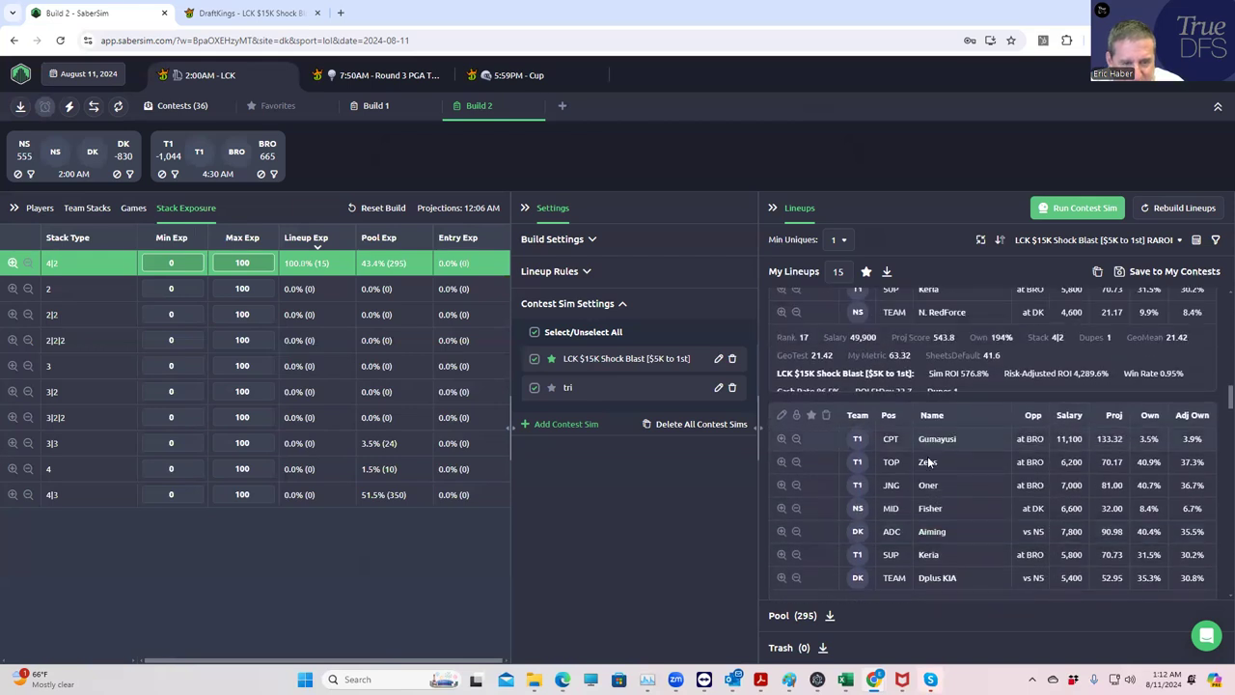
pyautogui.scroll(3, 940, 505)
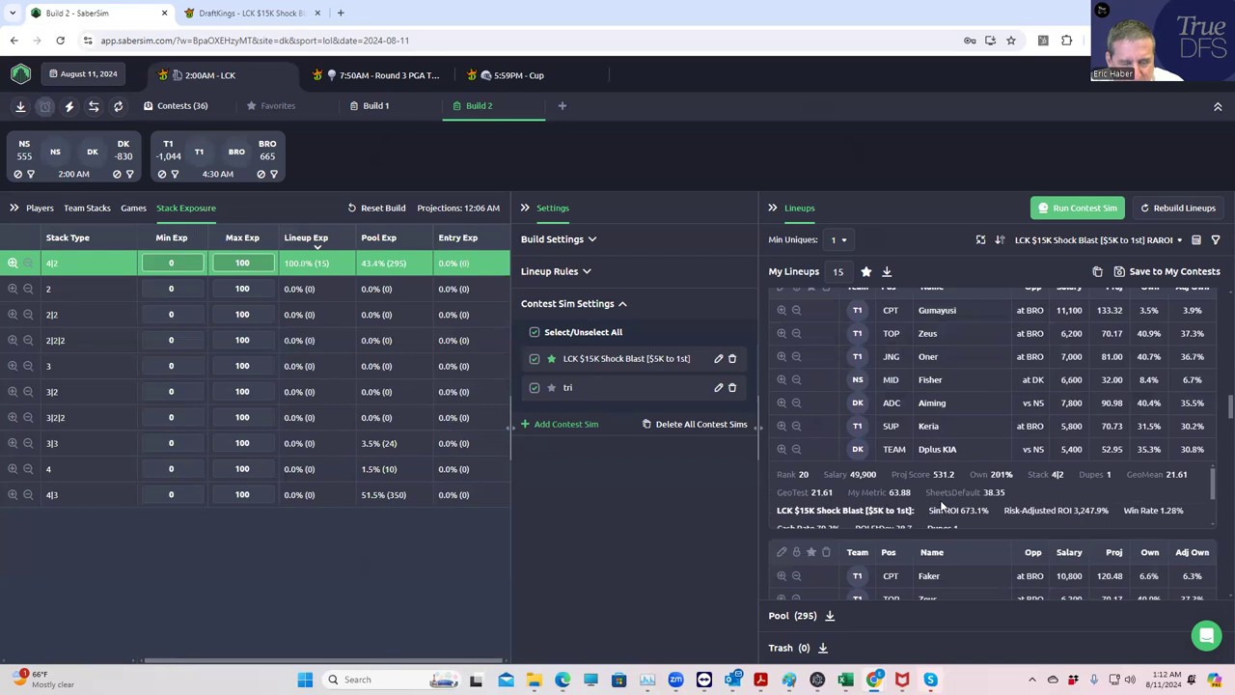
pyautogui.scroll(10, 942, 506)
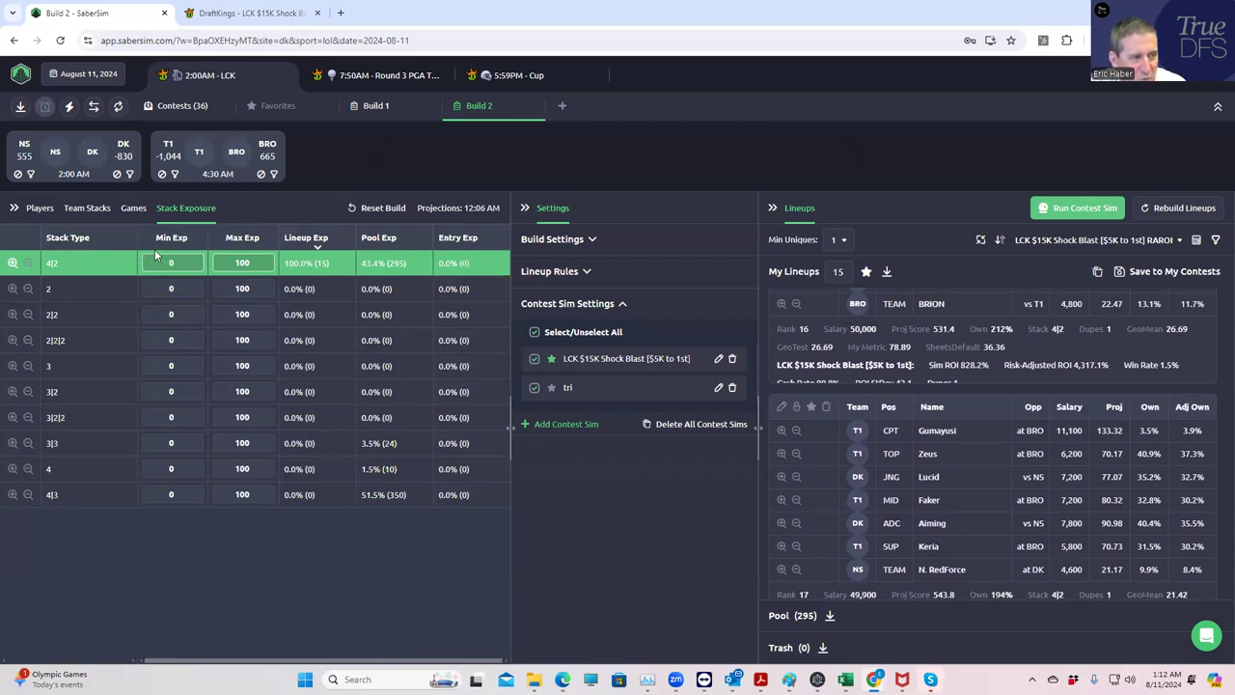
pyautogui.click(886, 275)
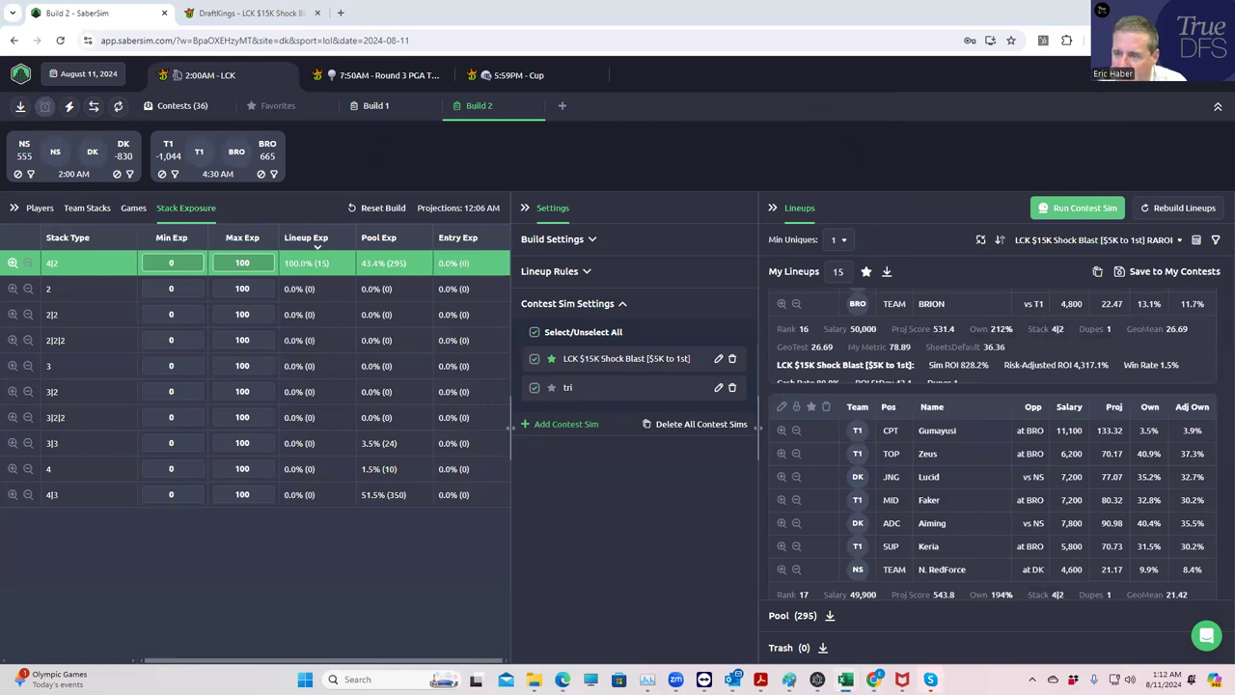
pyautogui.click(12, 264)
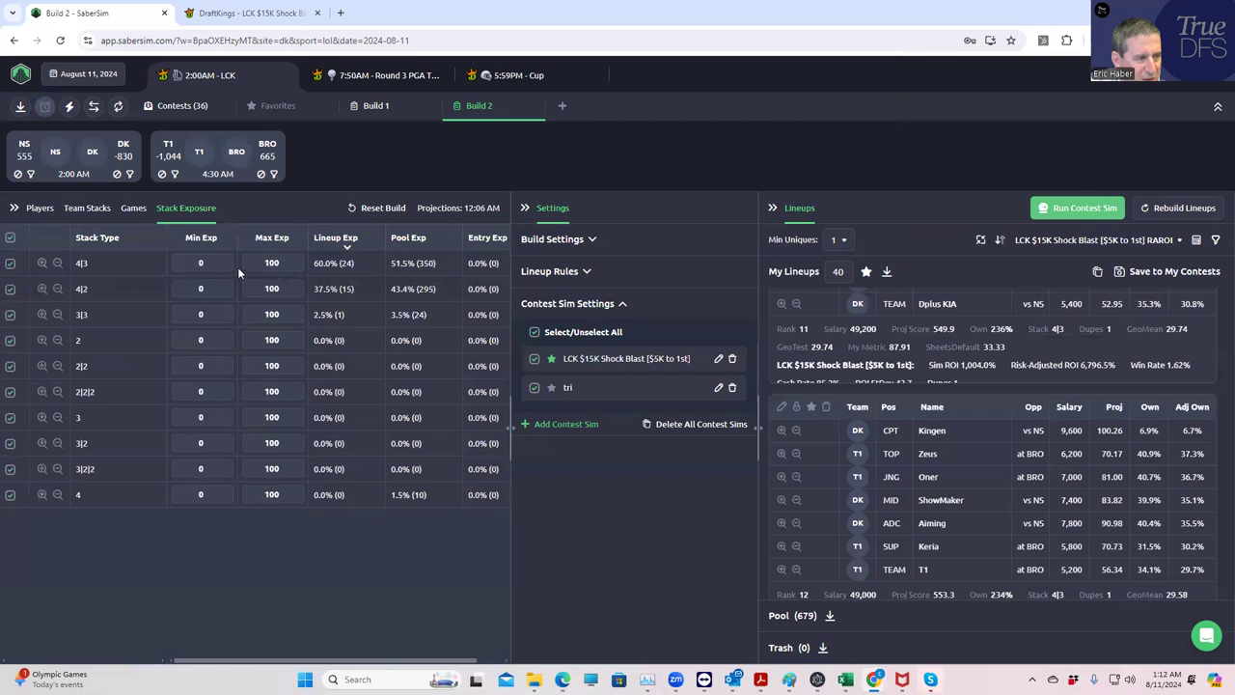
# - Set a 100% minimum exposure for 4|3 stacks, then open the Shock Blast contest sim settings
pyautogui.click(212, 260)
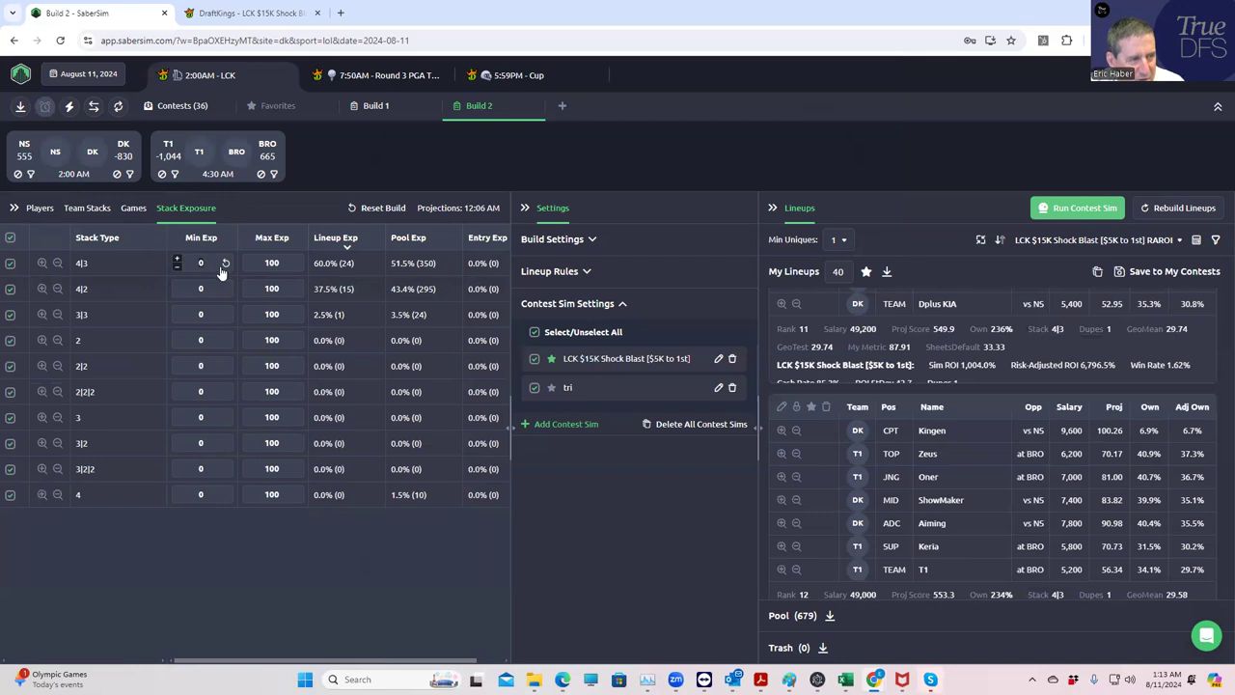
pyautogui.click(77, 208)
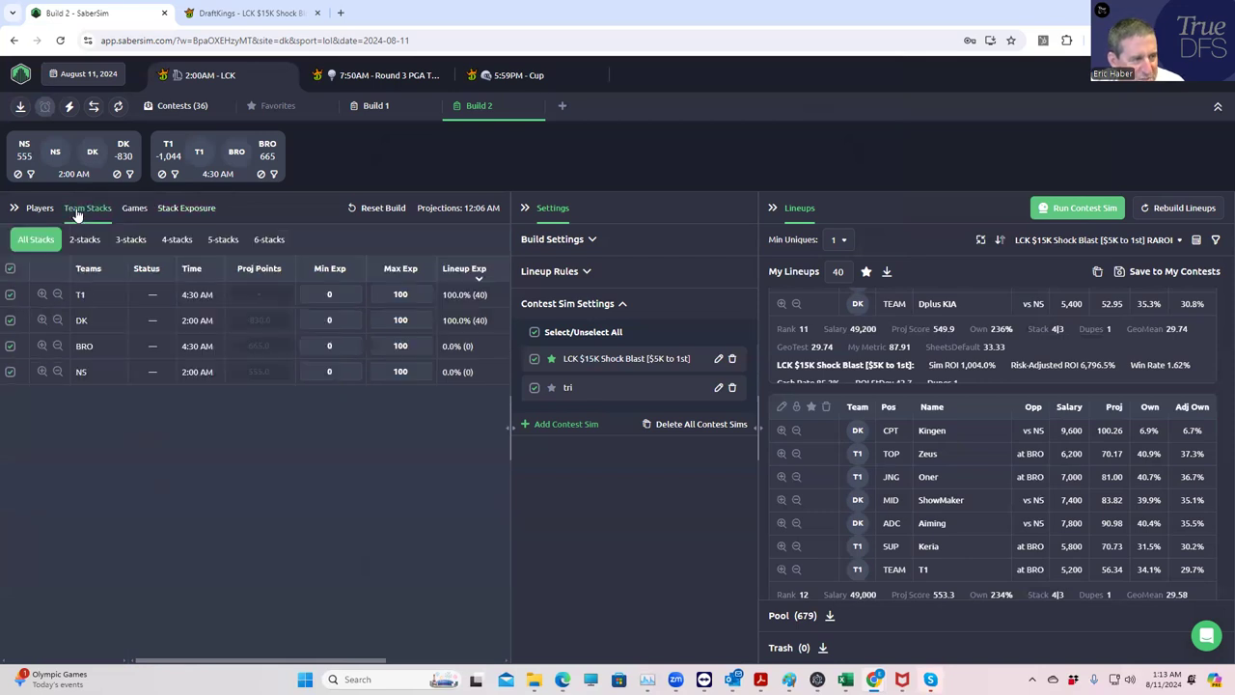
pyautogui.click(176, 207)
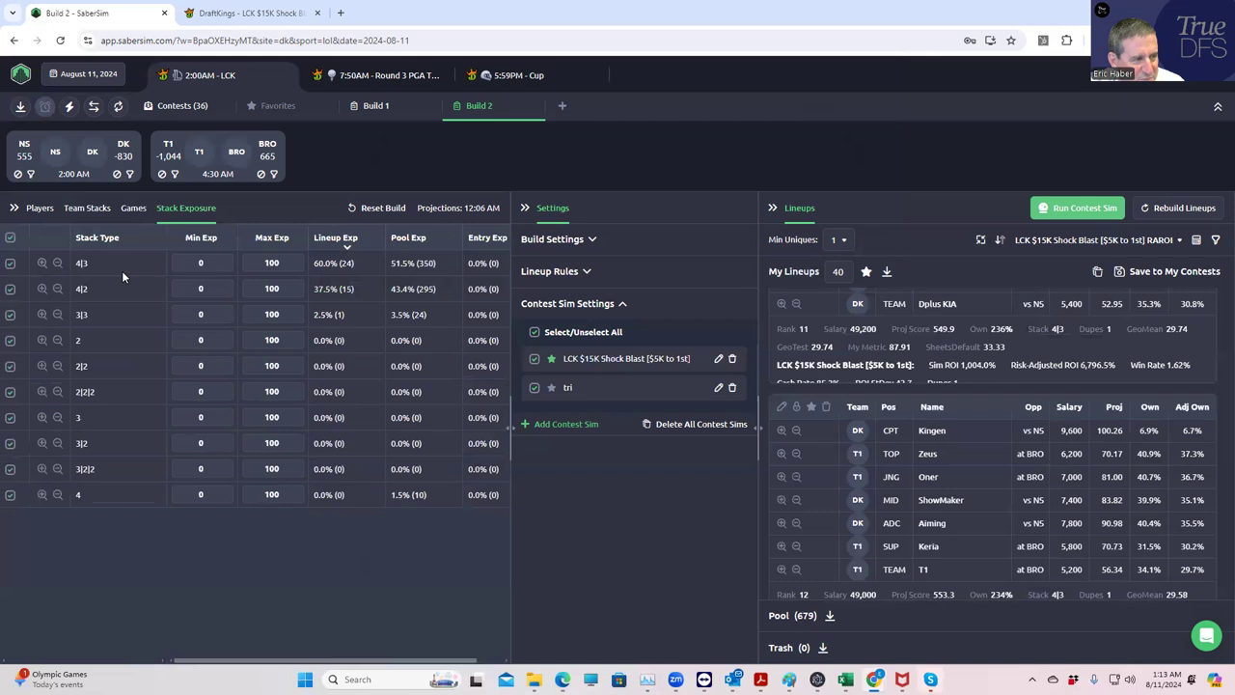
pyautogui.click(183, 263)
pyautogui.write('100')
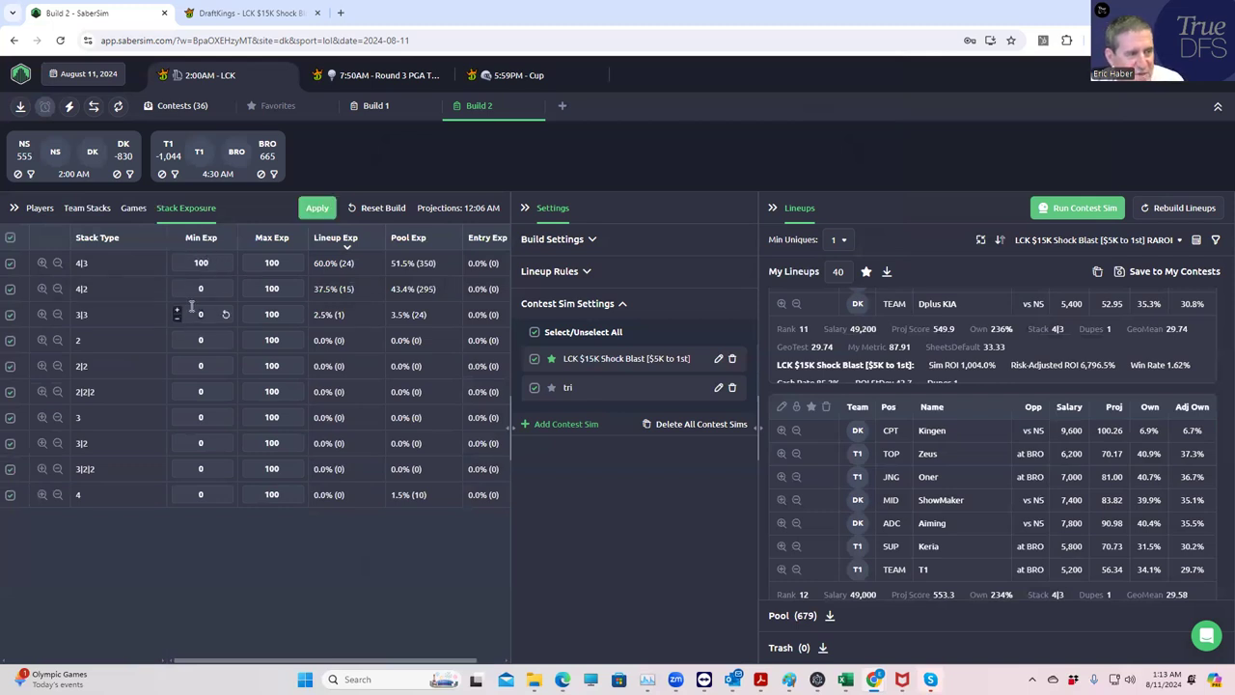
pyautogui.click(317, 210)
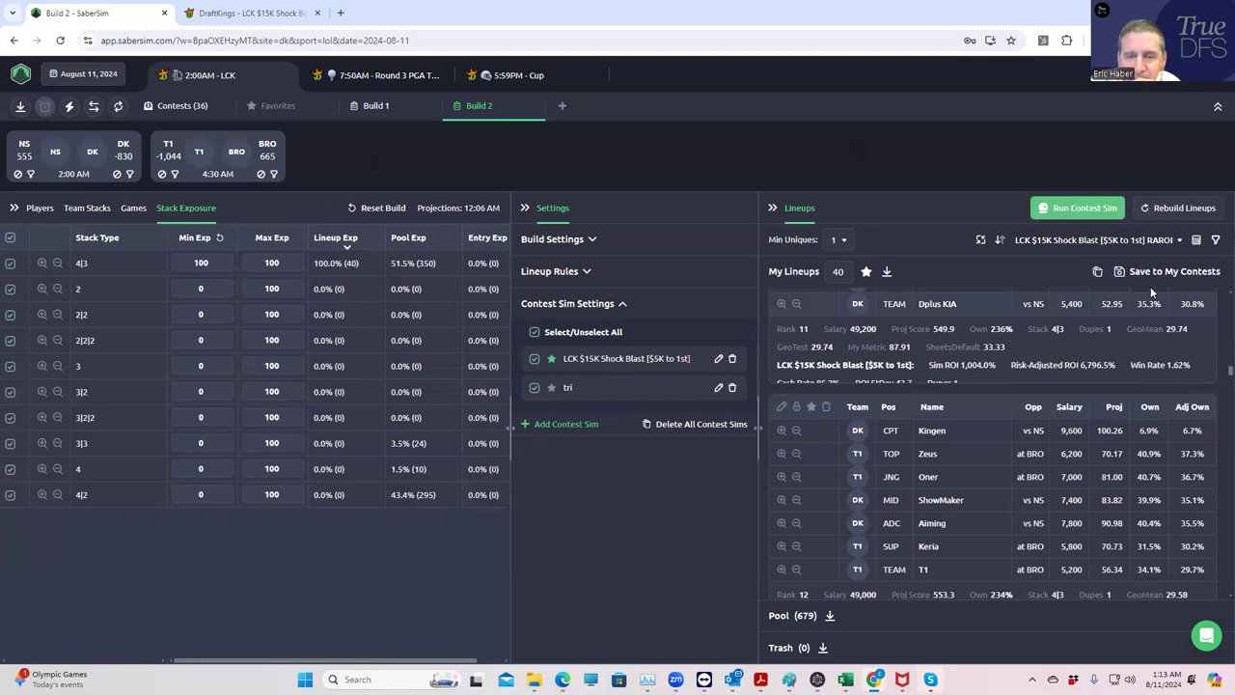
pyautogui.click(718, 360)
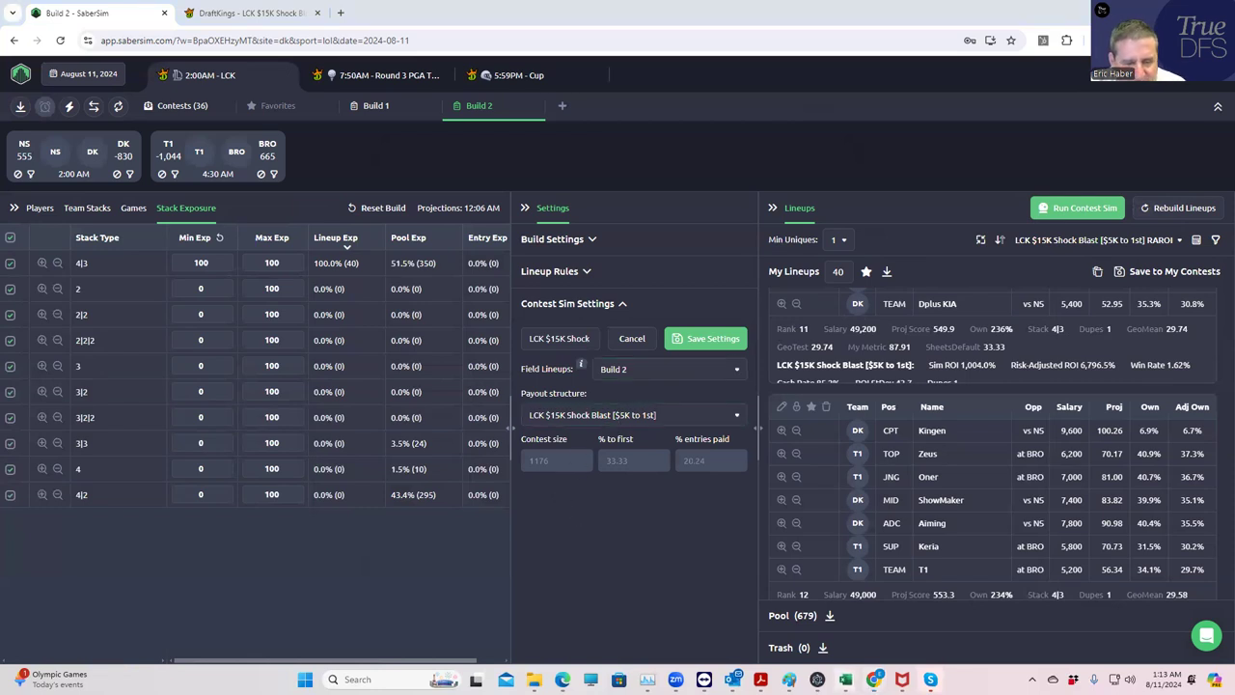
pyautogui.moveTo(845, 680)
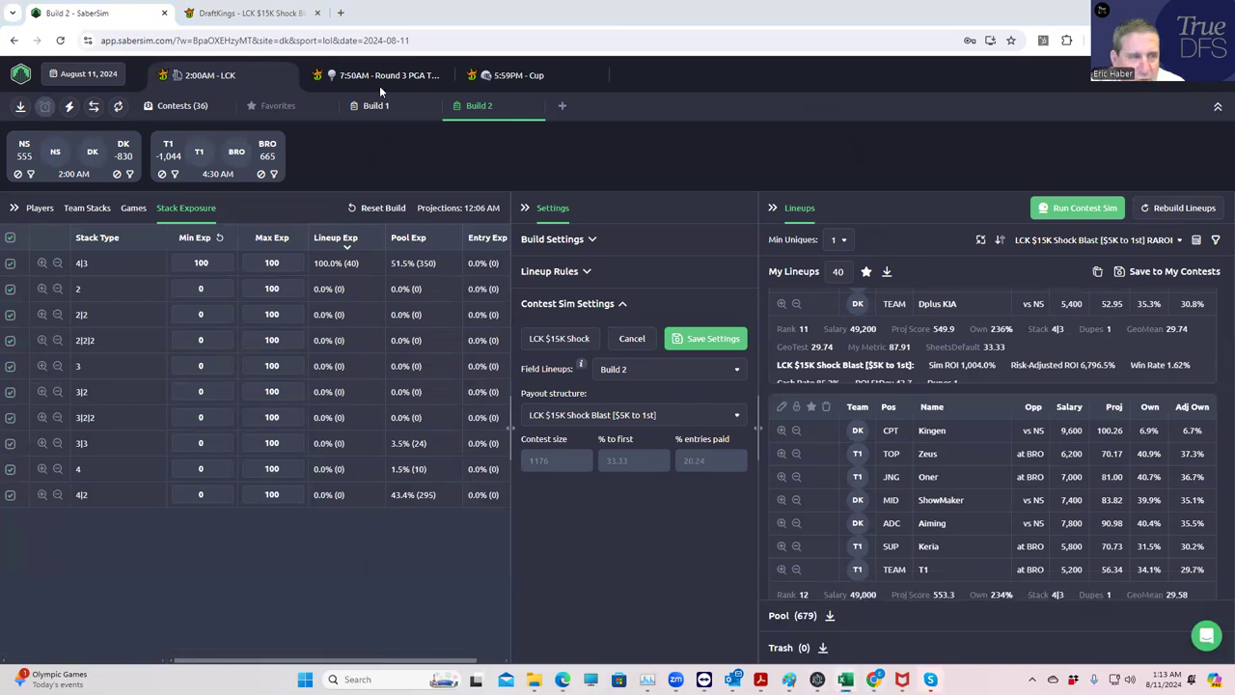
# - Enter 1176 entries in D2 and 0.1 dupes in E2, giving GeoMean 0.2097, then return to SaberSim
pyautogui.hotkey('alt', 'Tab')
pyautogui.click(374, 225)
pyautogui.write('11')
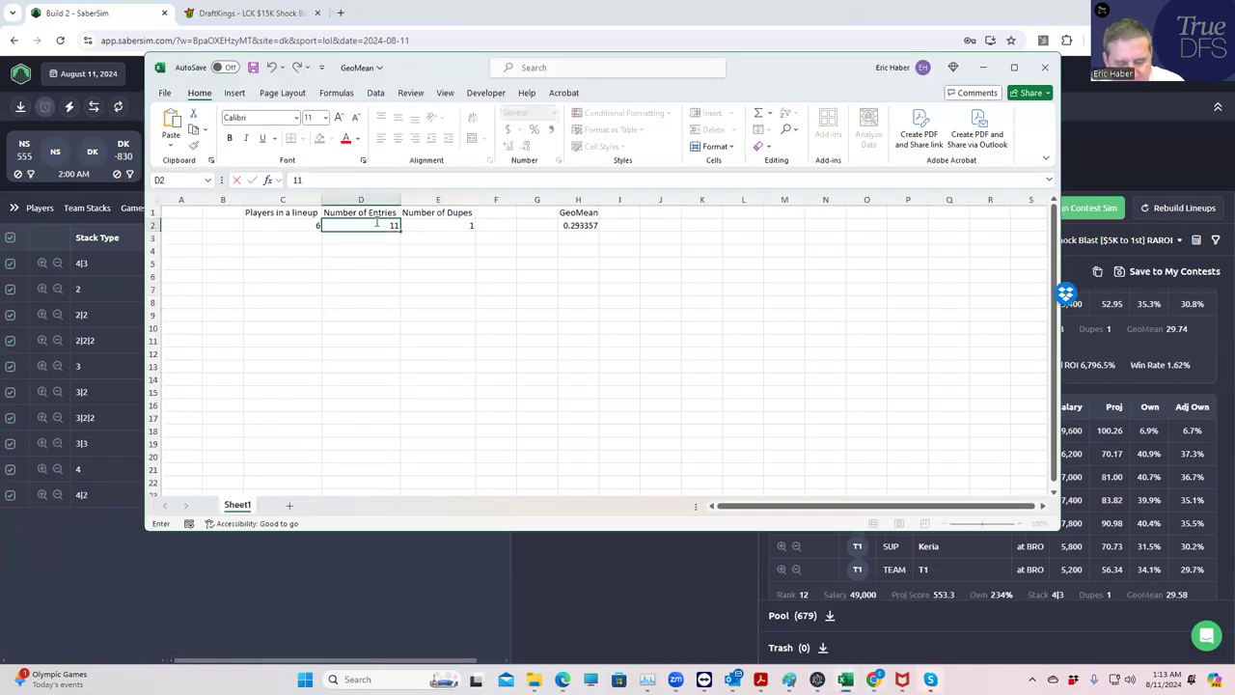
pyautogui.write('76')
pyautogui.click(403, 251)
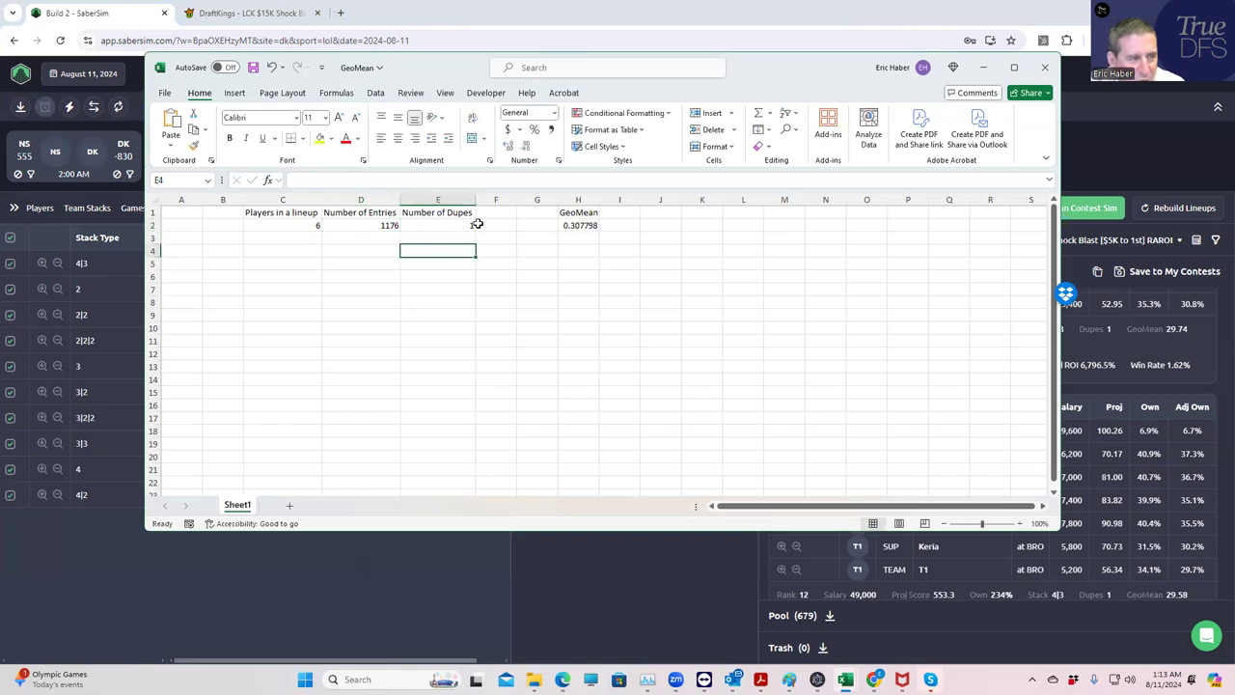
pyautogui.click(436, 224)
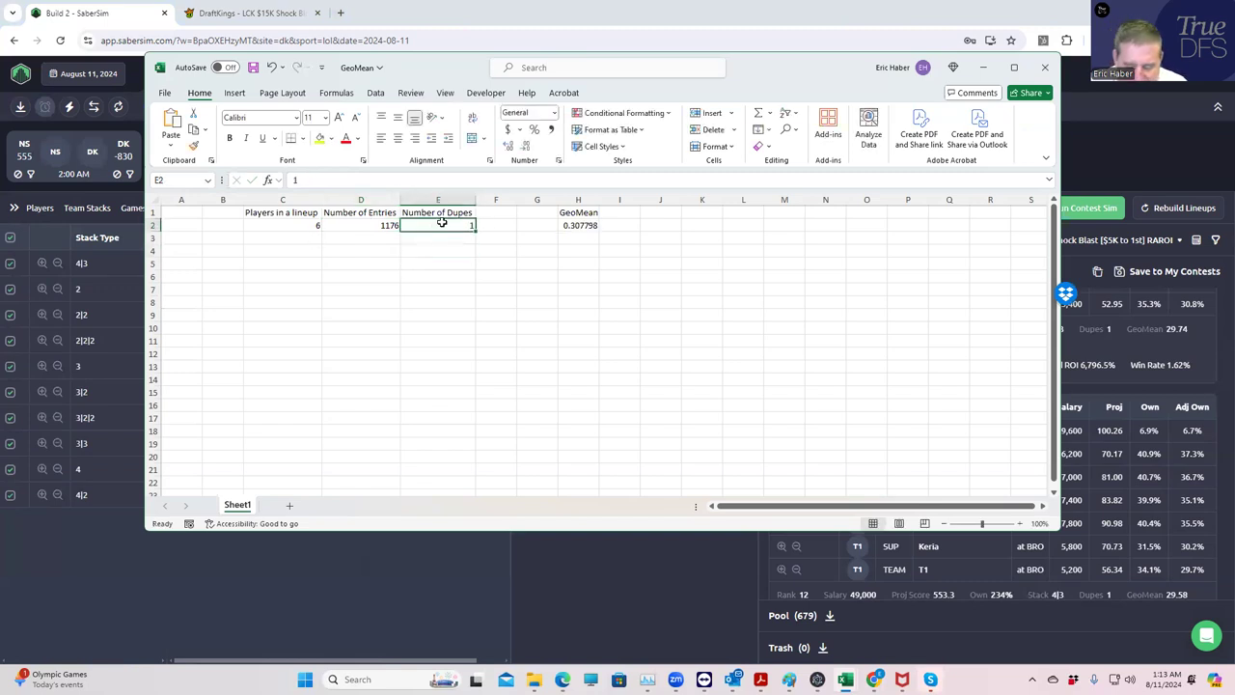
pyautogui.write('0.1')
pyautogui.click(524, 316)
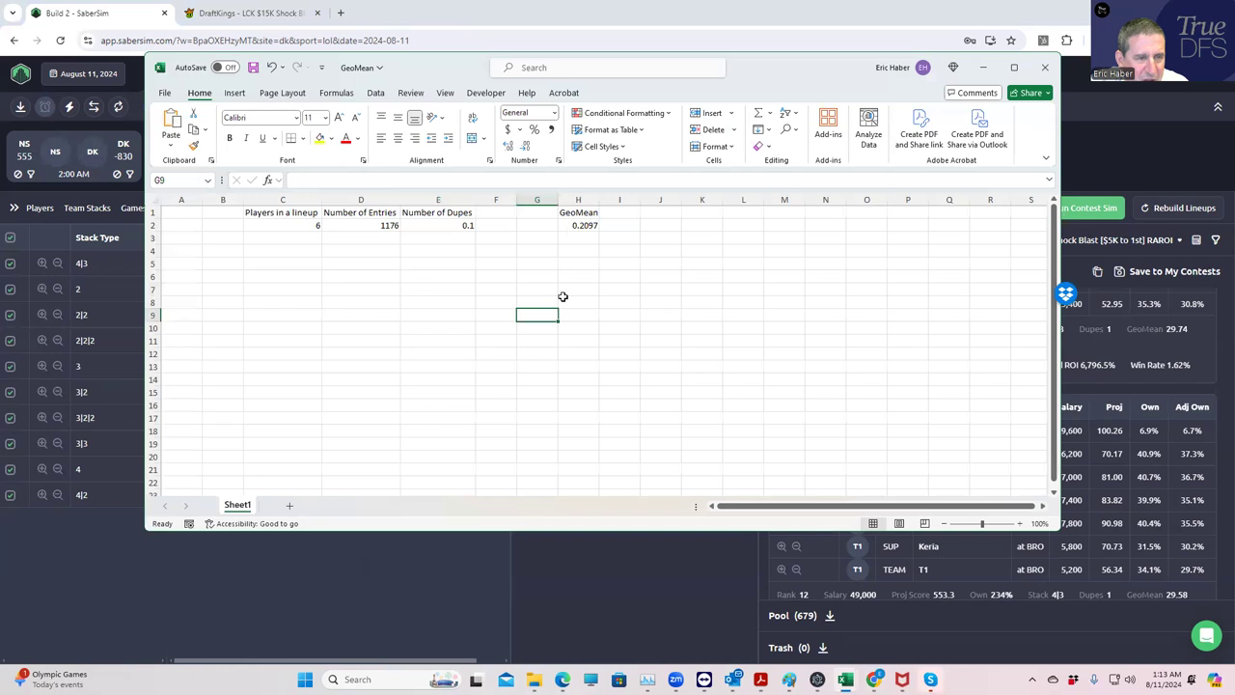
pyautogui.moveTo(775, 74); pyautogui.dragTo(973, 74)
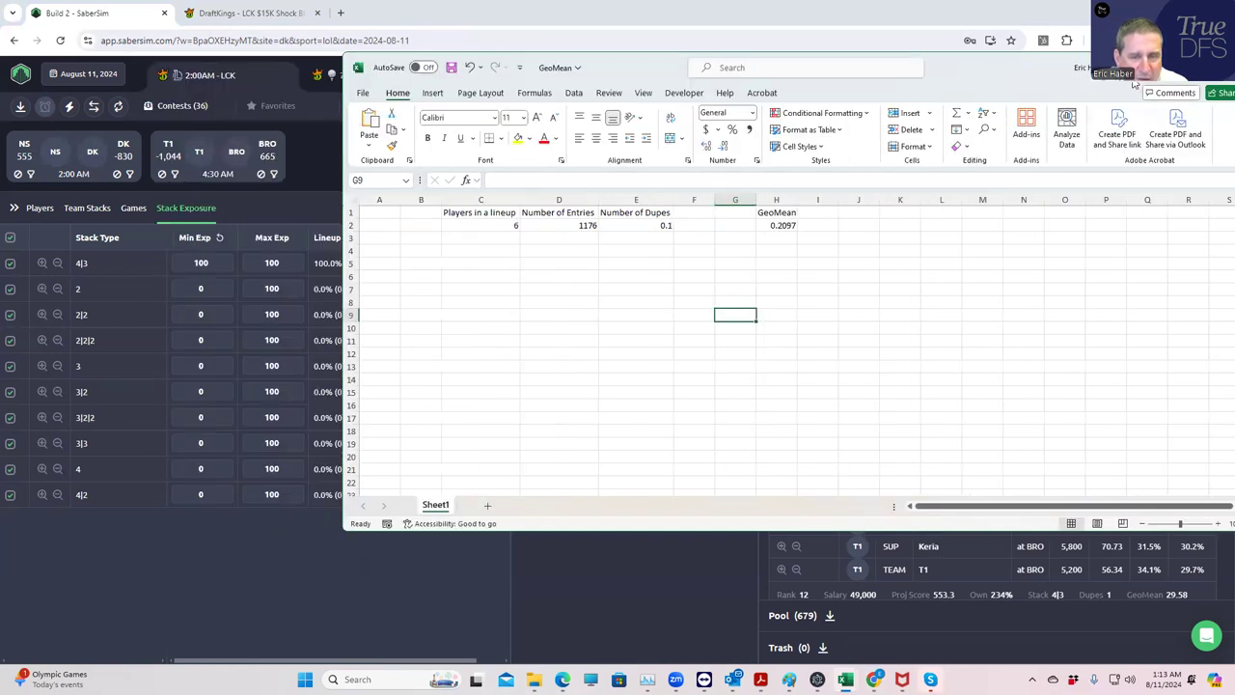
pyautogui.click(914, 594)
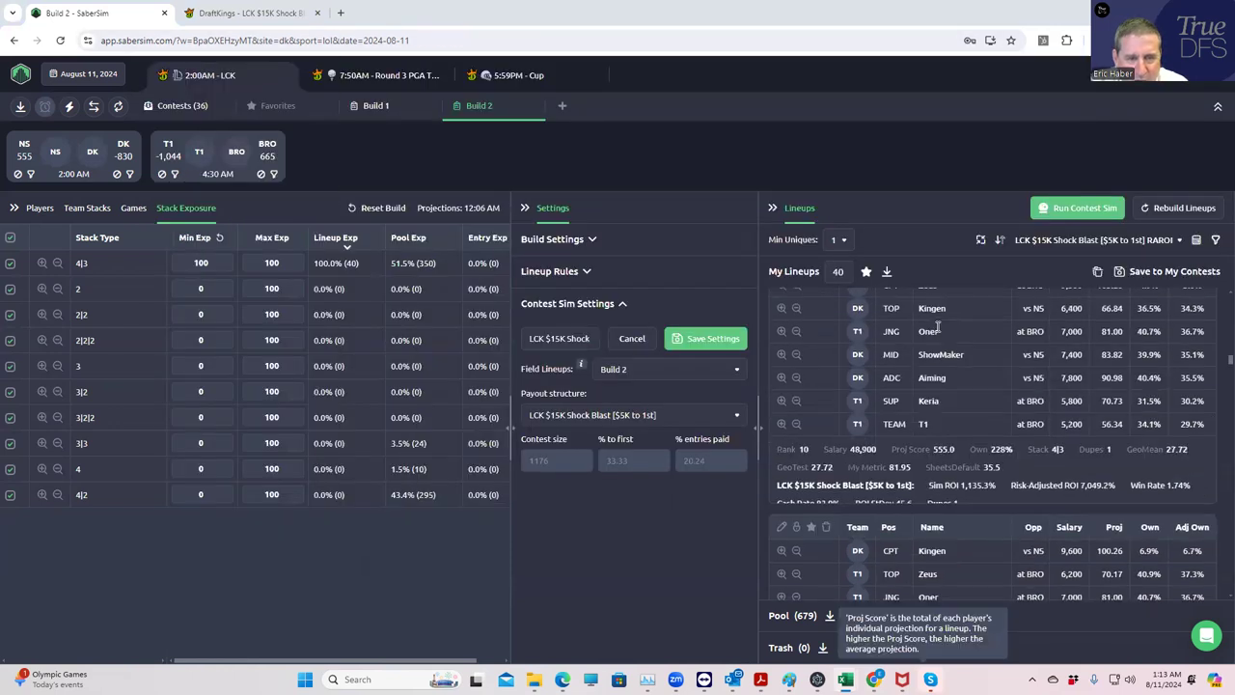
# - Add and save a lineup pool filter for GeoMean less than 20.9, cutting the pool to 333
pyautogui.scroll(1, 936, 325)
pyautogui.scroll(10, 937, 325)
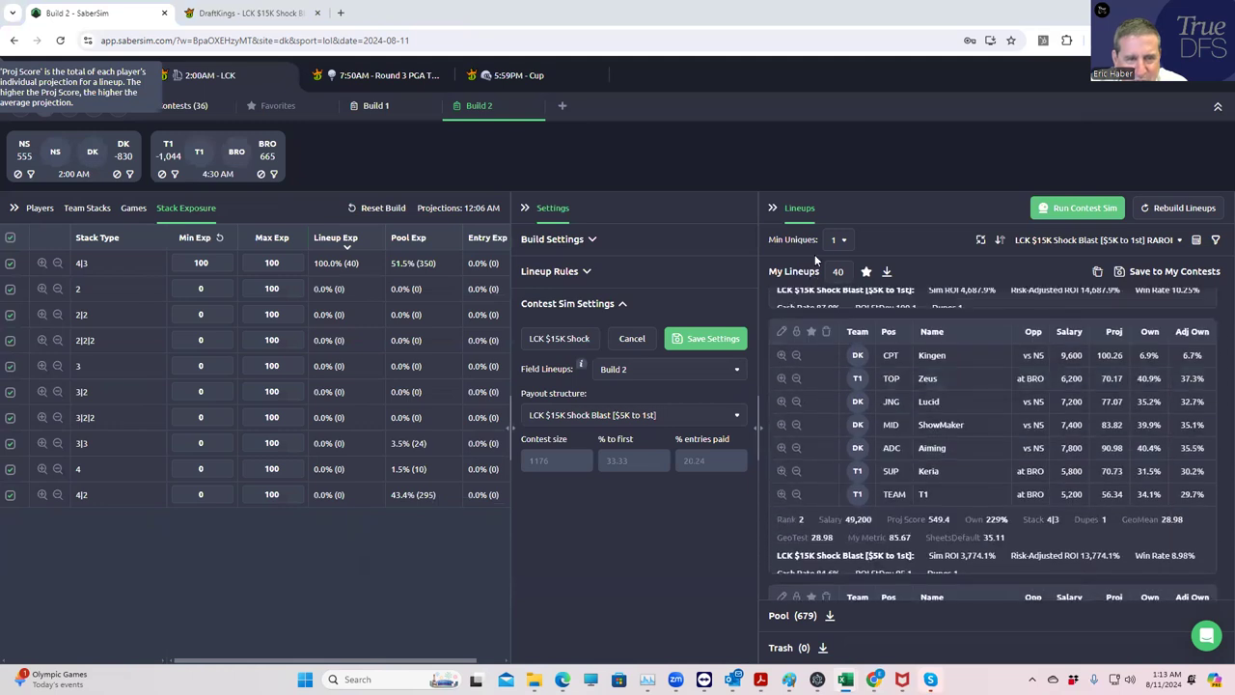
pyautogui.click(1215, 239)
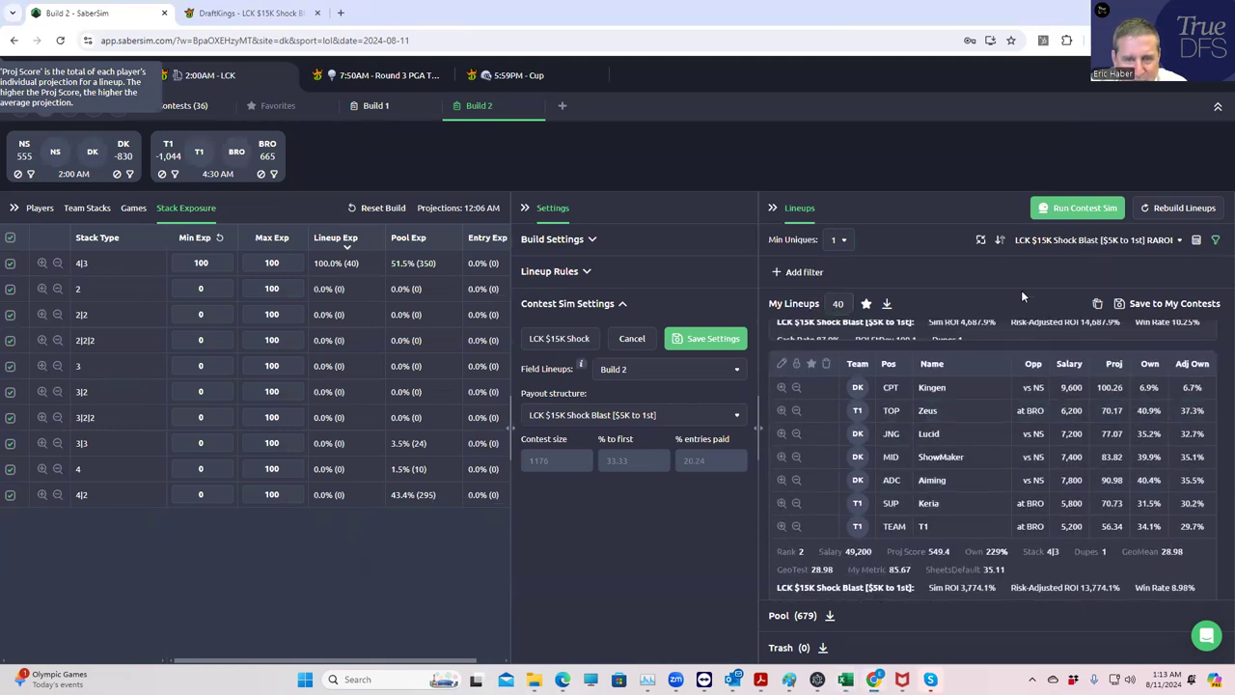
pyautogui.click(779, 275)
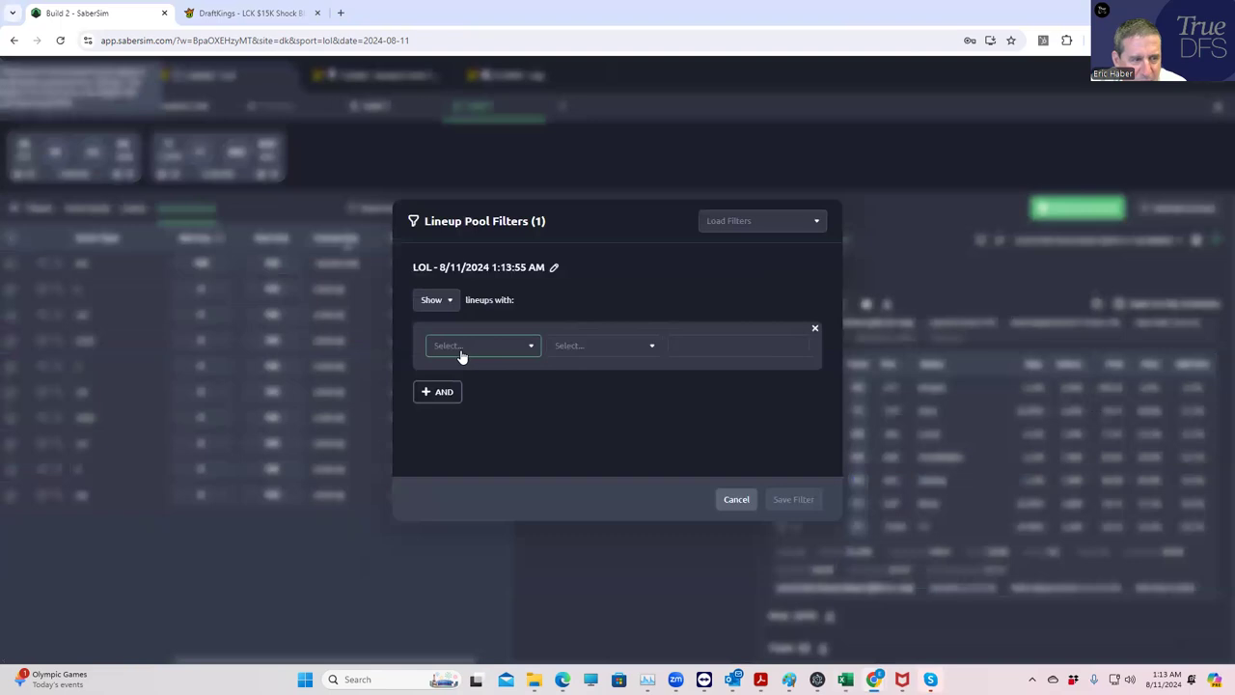
pyautogui.click(461, 353)
pyautogui.click(459, 562)
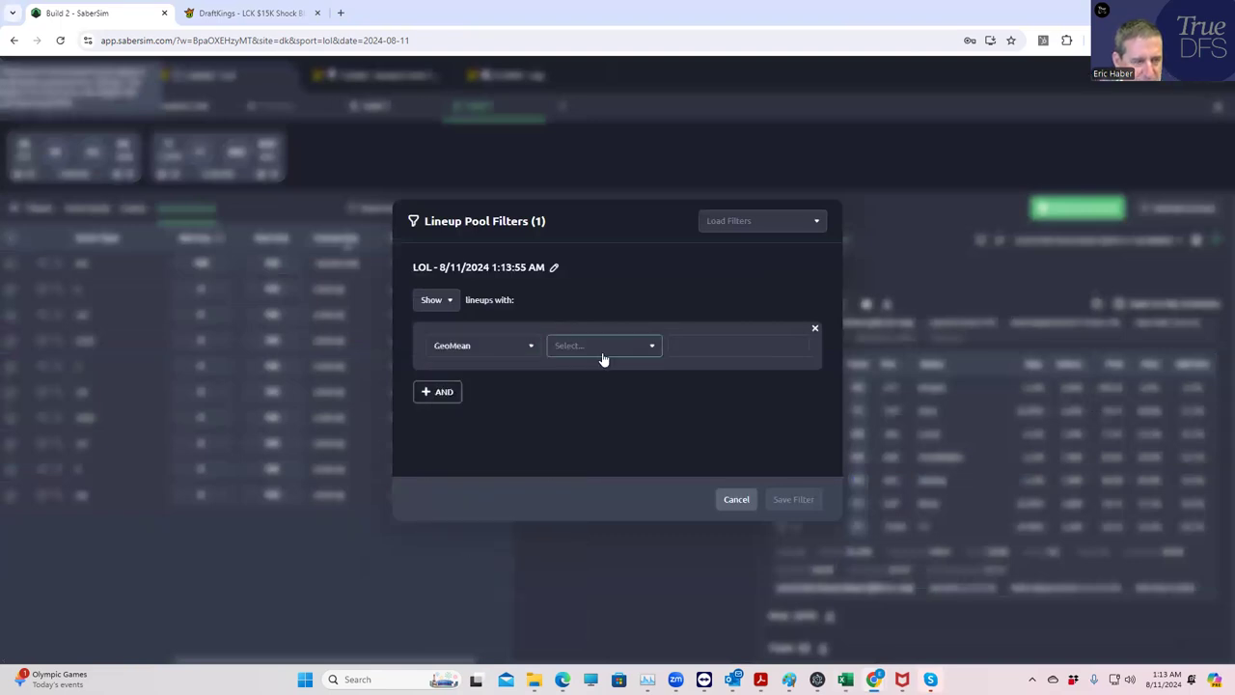
pyautogui.click(600, 352)
pyautogui.click(588, 397)
pyautogui.click(710, 345)
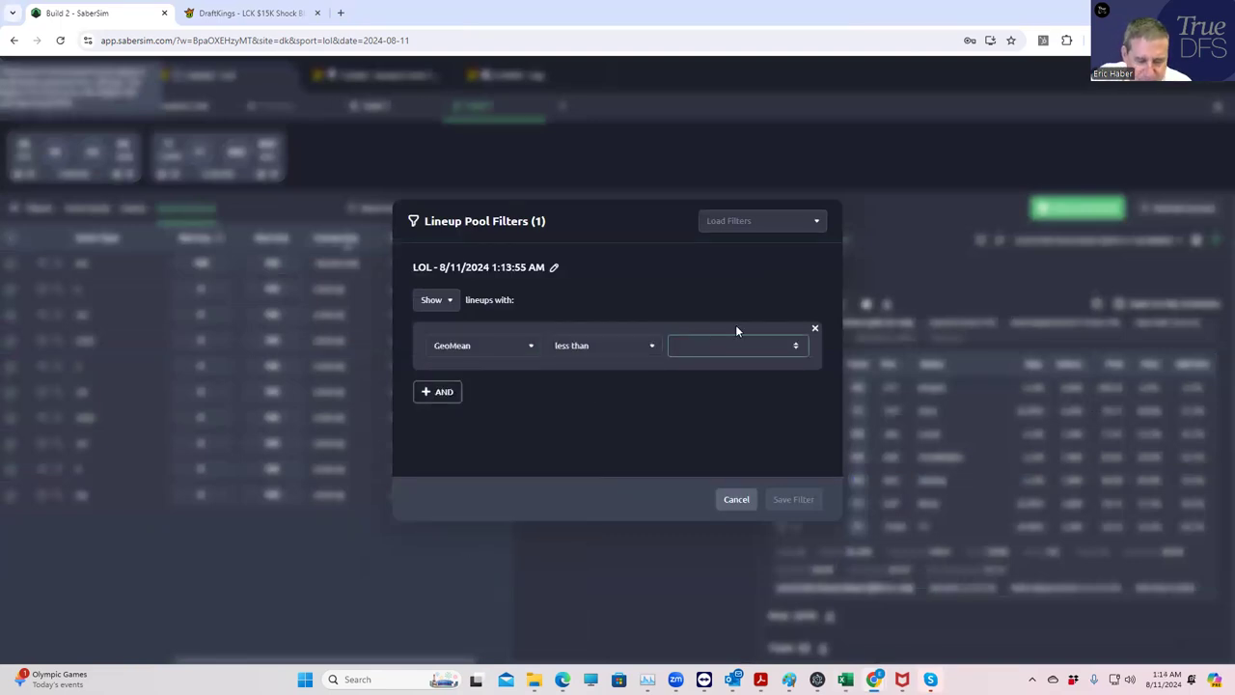
pyautogui.write('20.9')
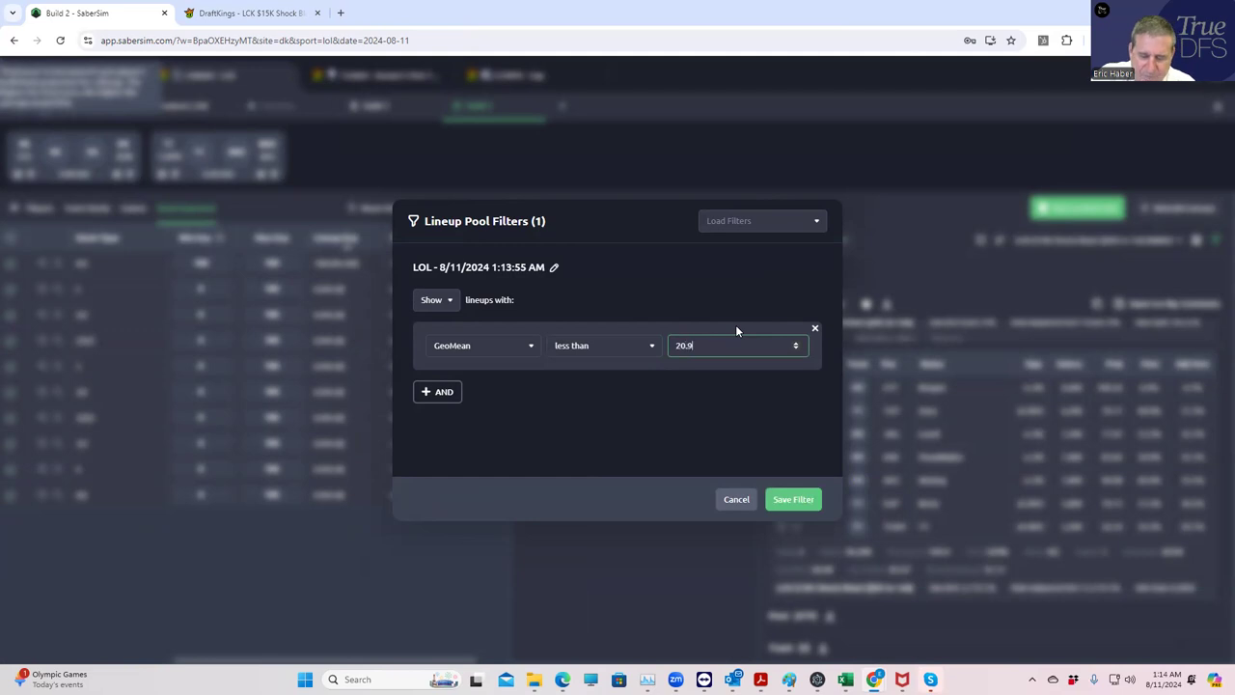
pyautogui.click(804, 500)
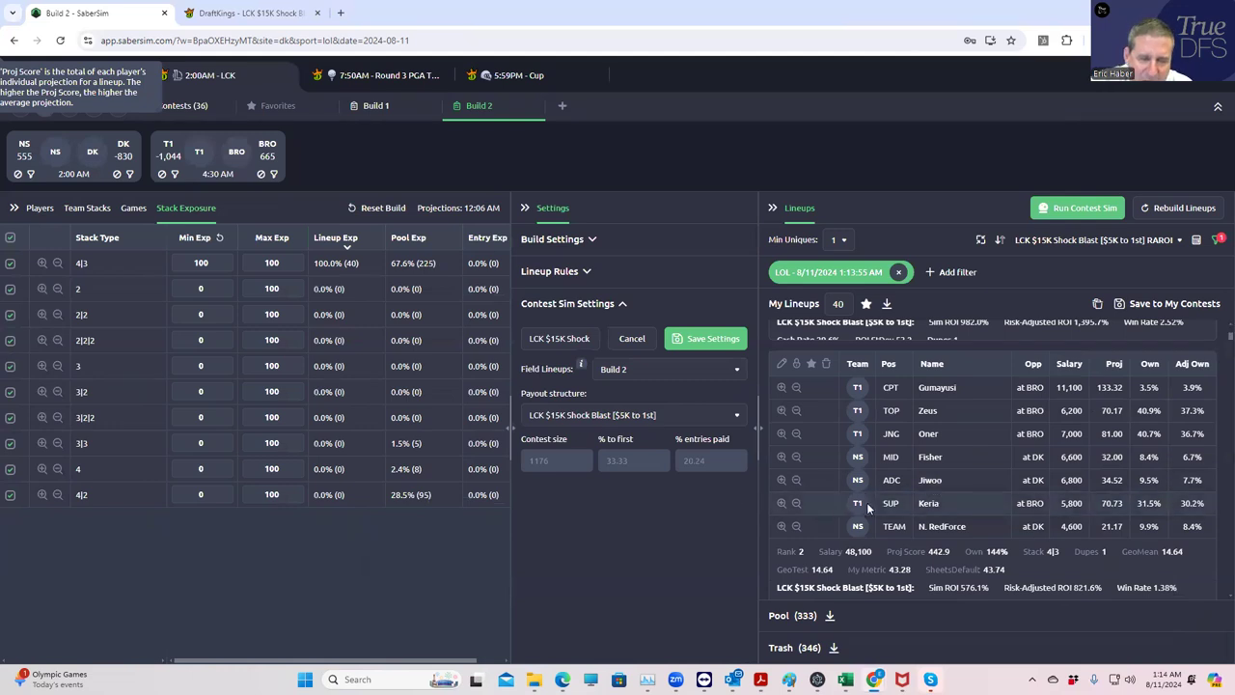
pyautogui.scroll(-3, 930, 504)
pyautogui.scroll(-3, 957, 572)
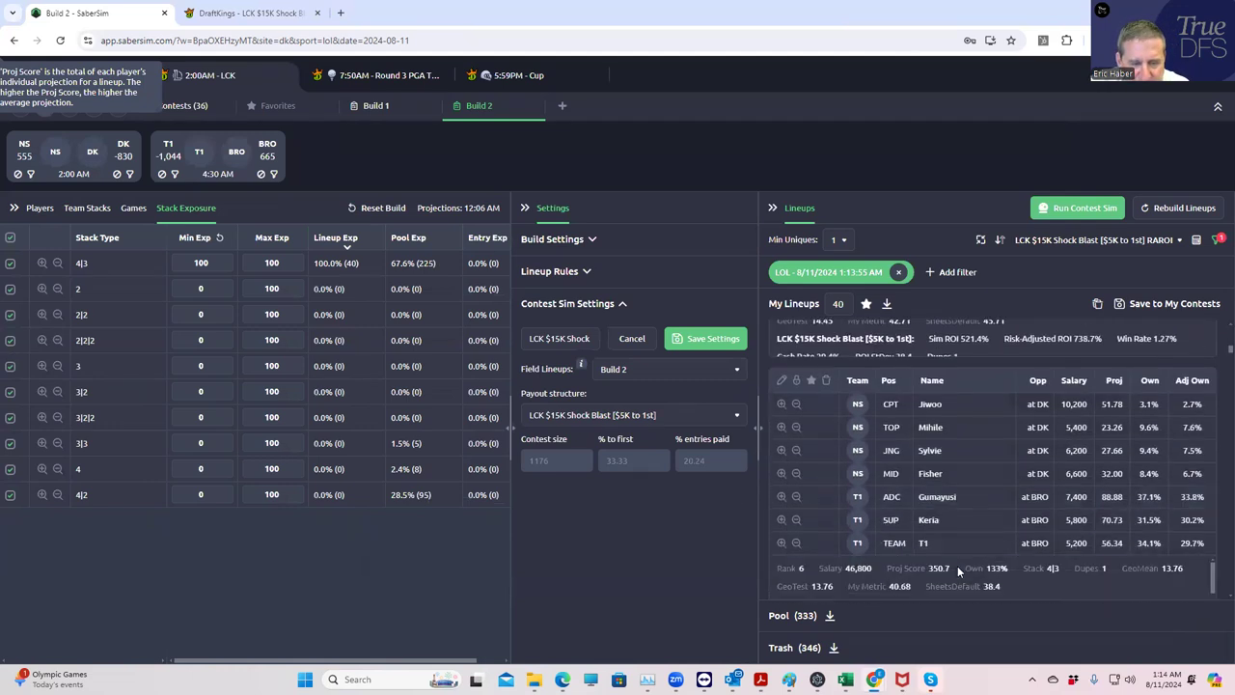
pyautogui.scroll(-3, 1119, 501)
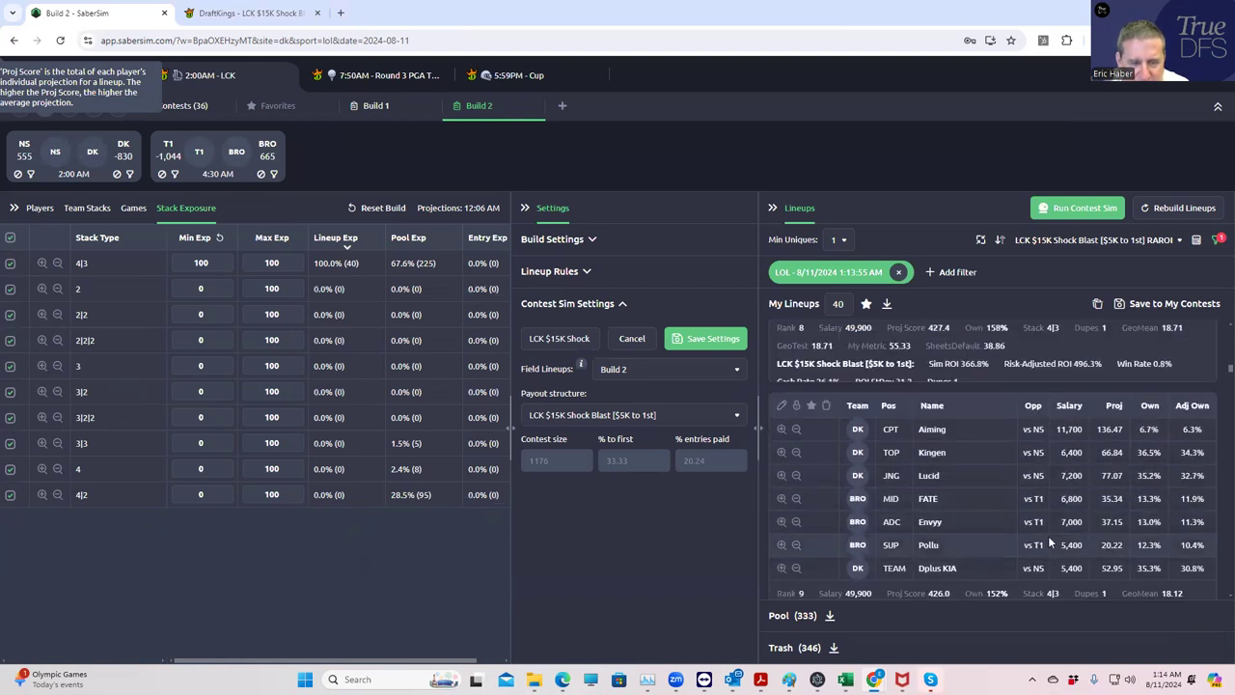
pyautogui.scroll(-2, 1051, 543)
pyautogui.scroll(-4, 1050, 530)
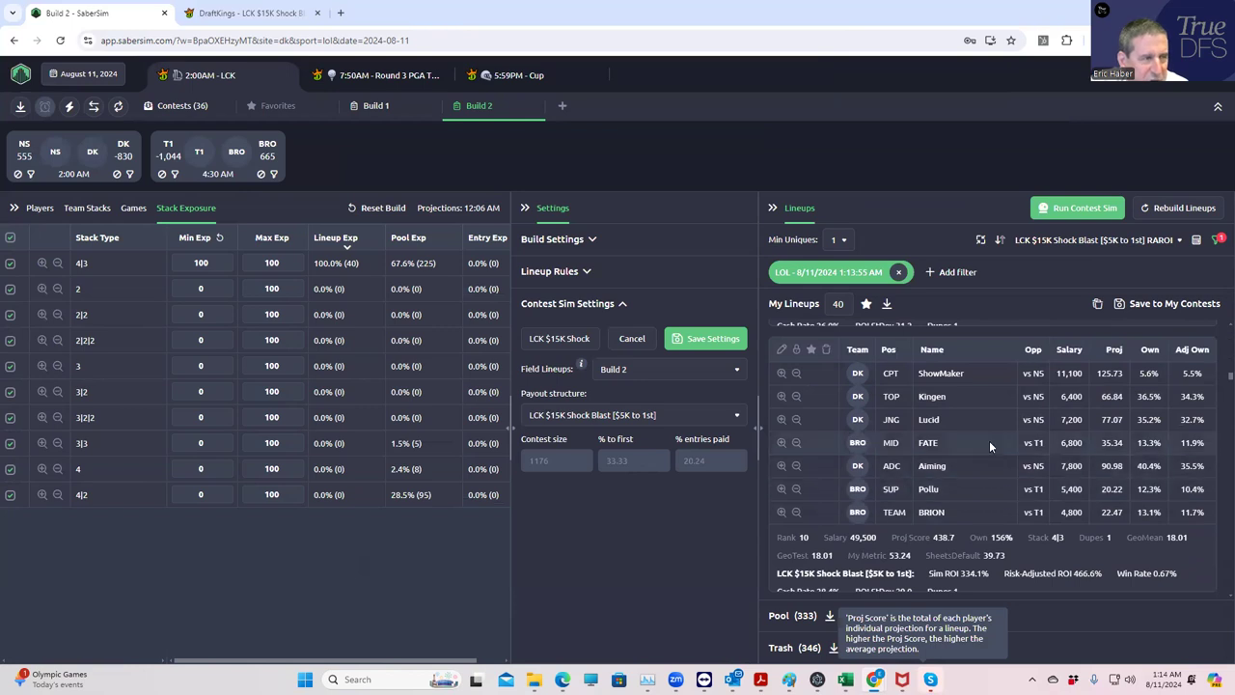
pyautogui.scroll(-9, 1082, 451)
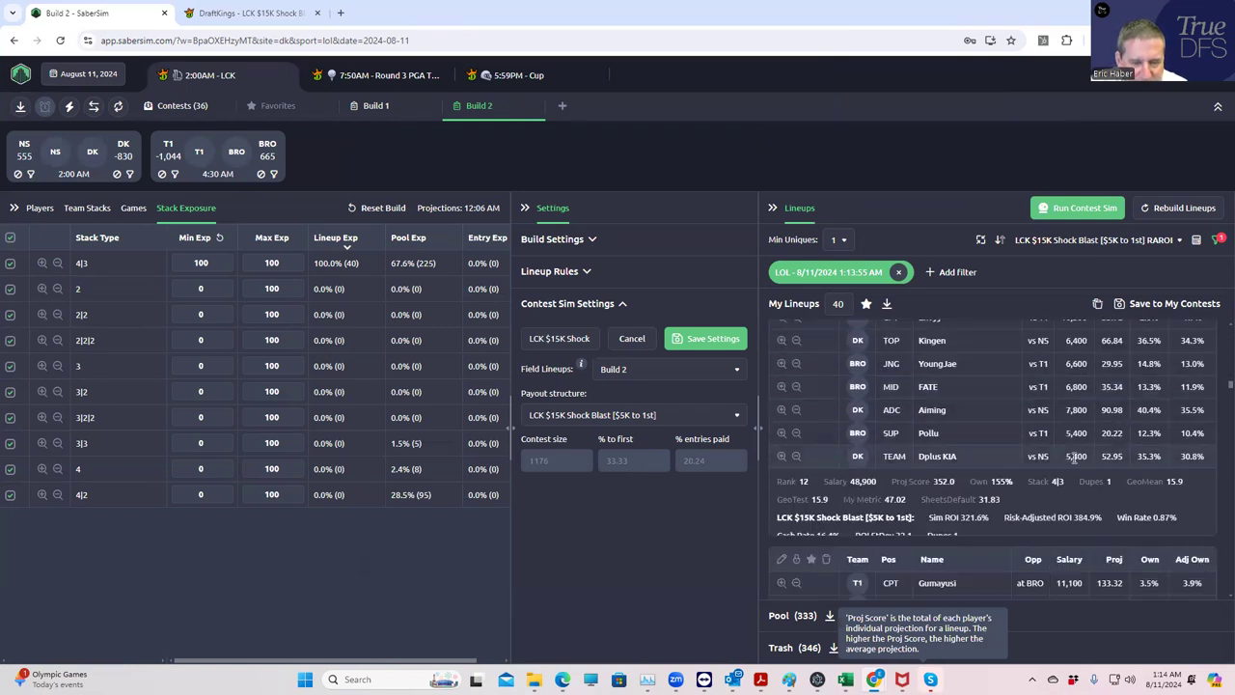
pyautogui.scroll(1, 1074, 463)
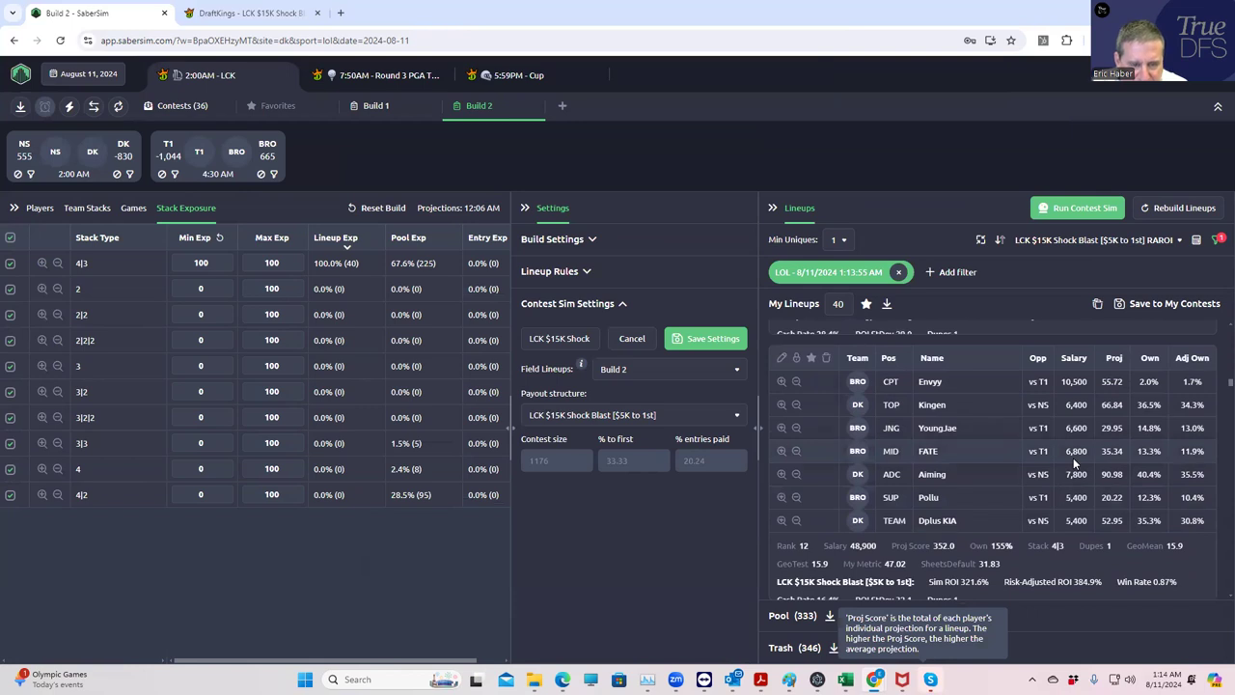
pyautogui.scroll(-3, 1066, 497)
pyautogui.scroll(-2, 1063, 500)
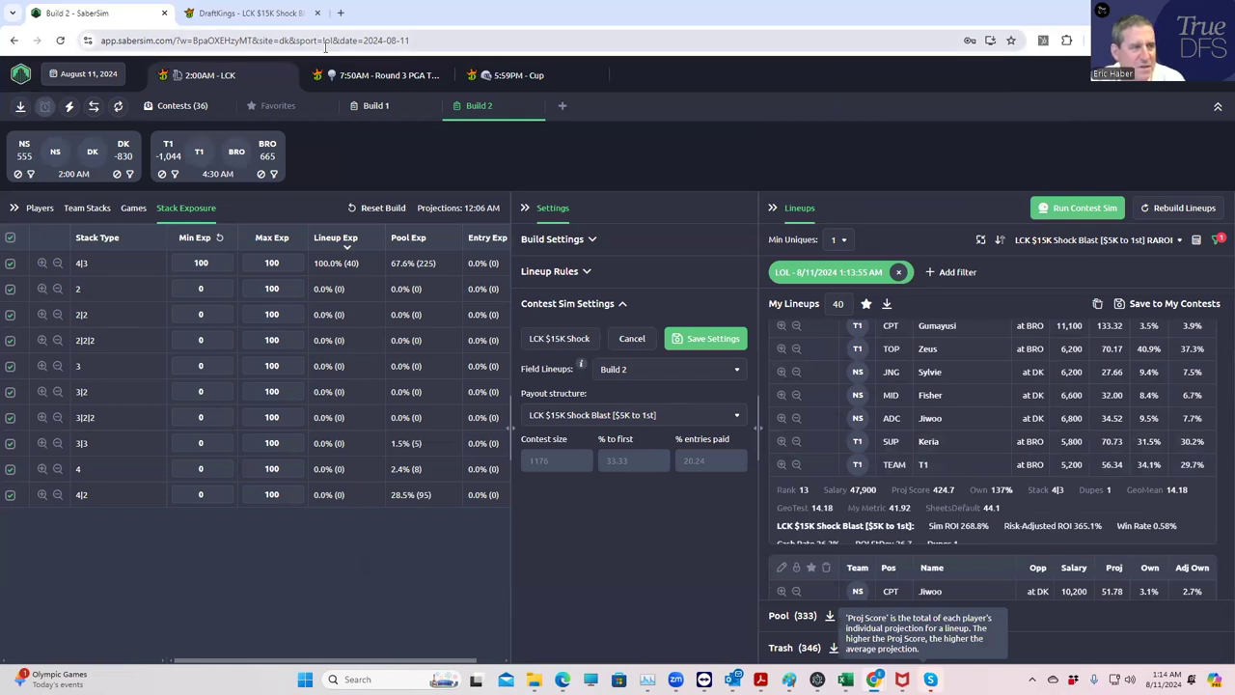
pyautogui.click(249, 13)
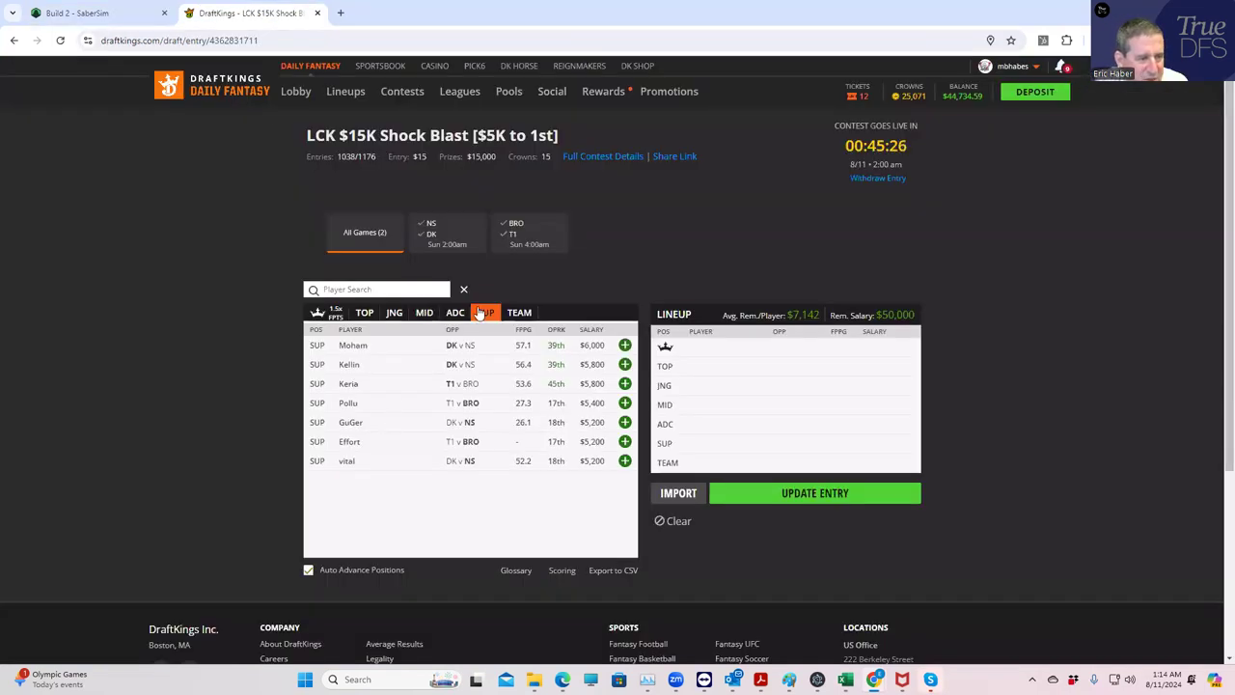
pyautogui.click(503, 246)
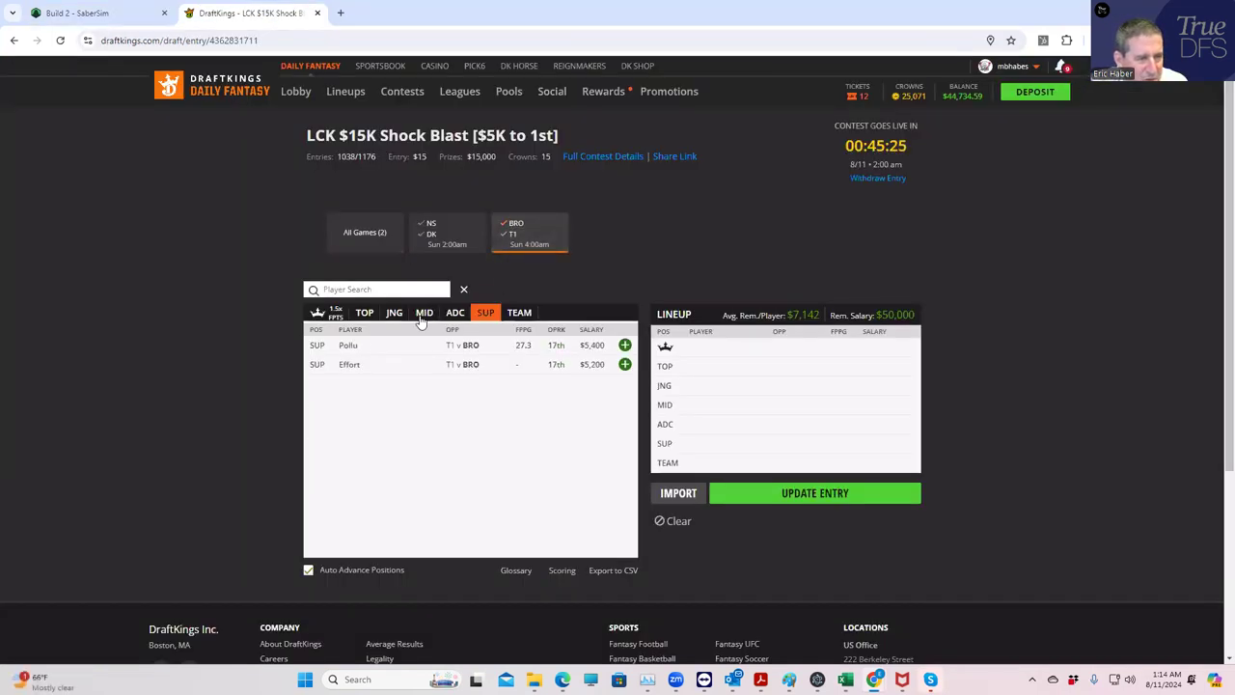
pyautogui.click(348, 345)
pyautogui.click(543, 285)
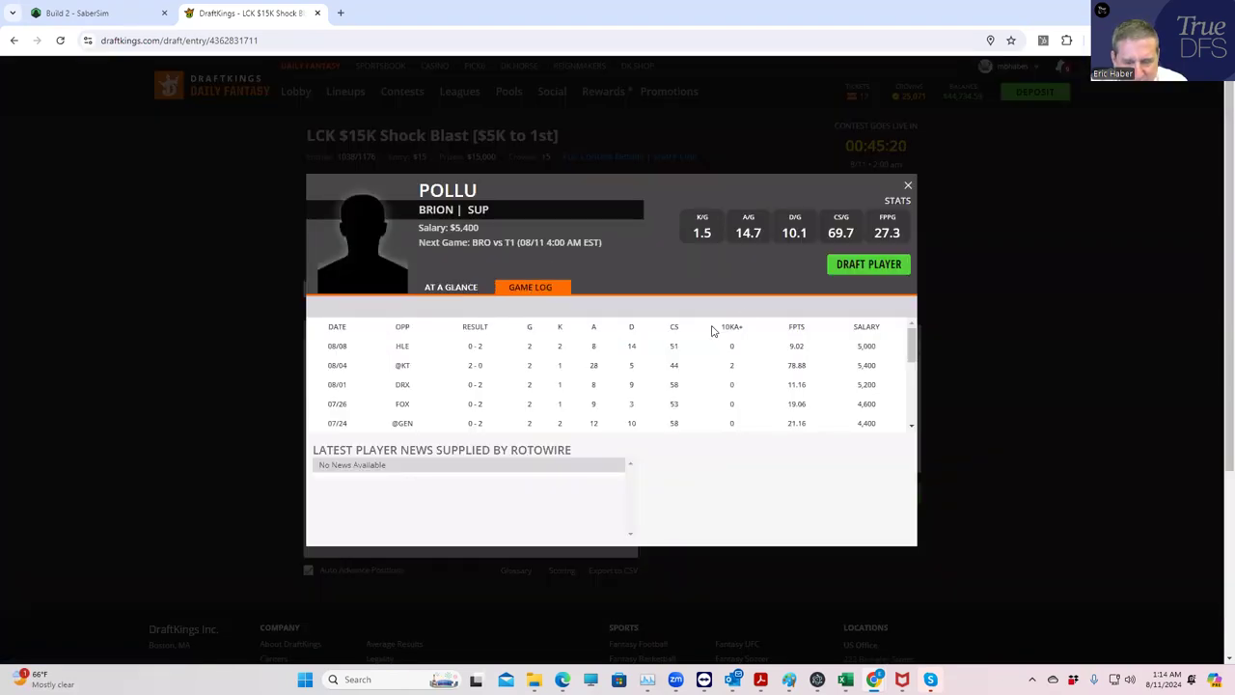
pyautogui.click(908, 186)
pyautogui.click(353, 371)
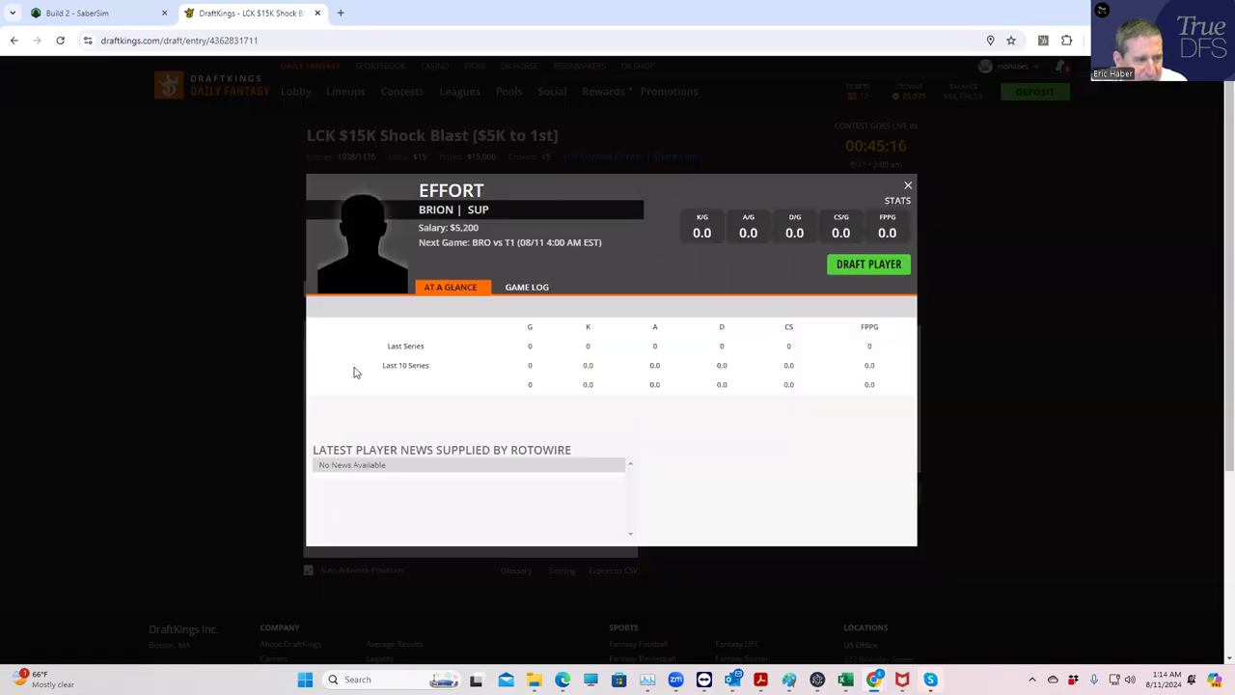
pyautogui.click(533, 286)
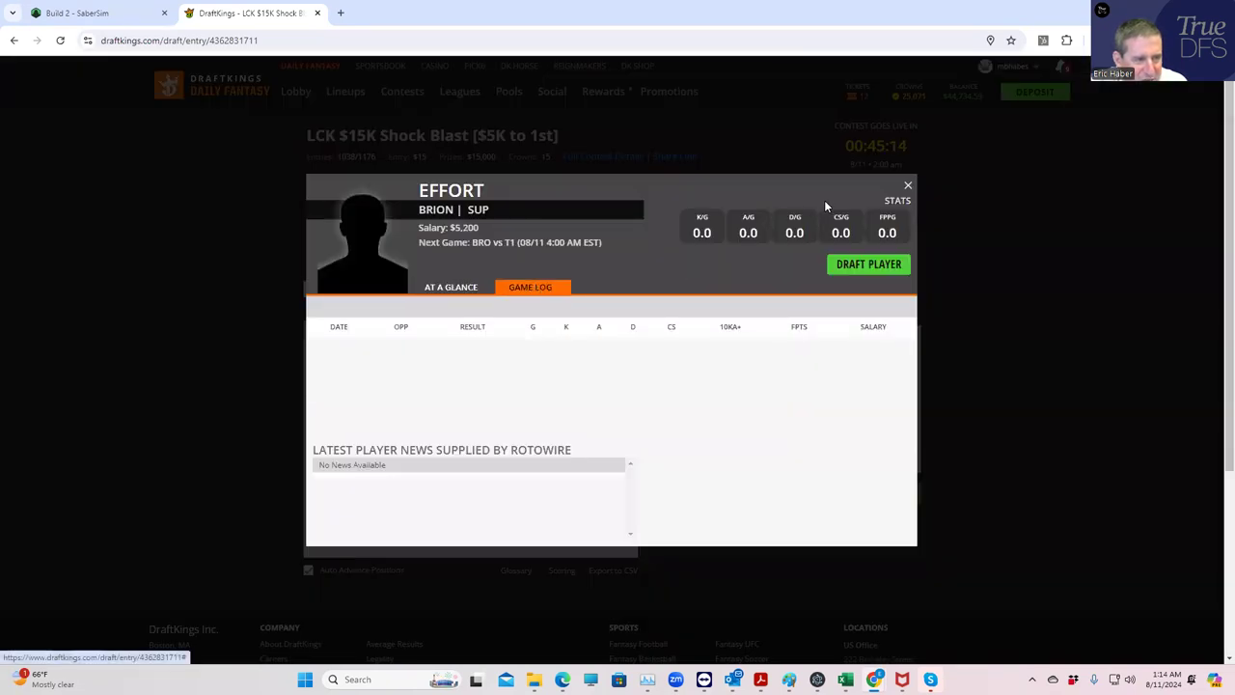
pyautogui.click(907, 184)
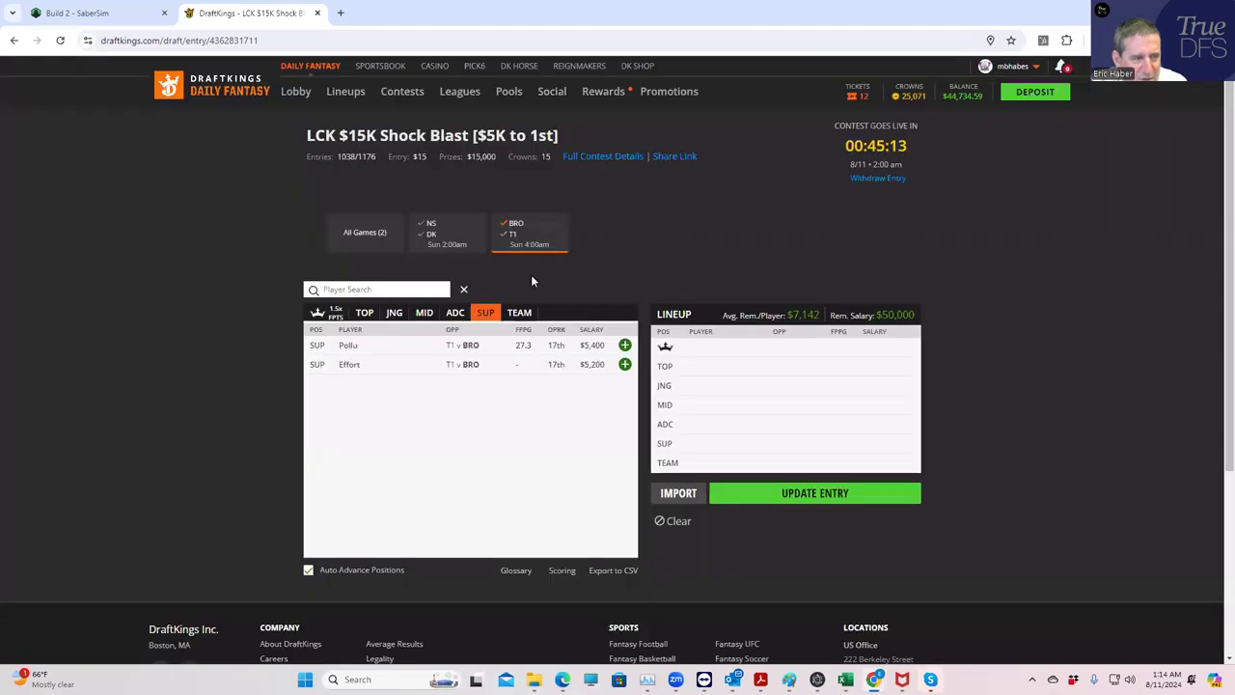
pyautogui.click(513, 222)
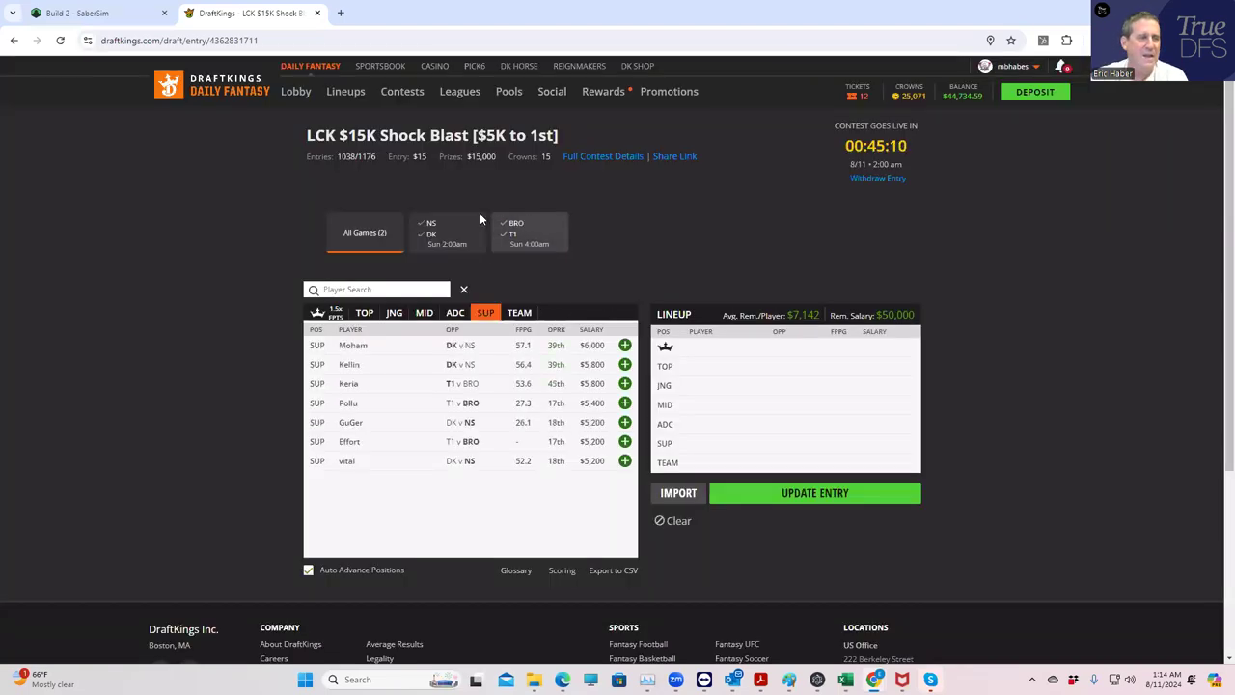
pyautogui.click(53, 17)
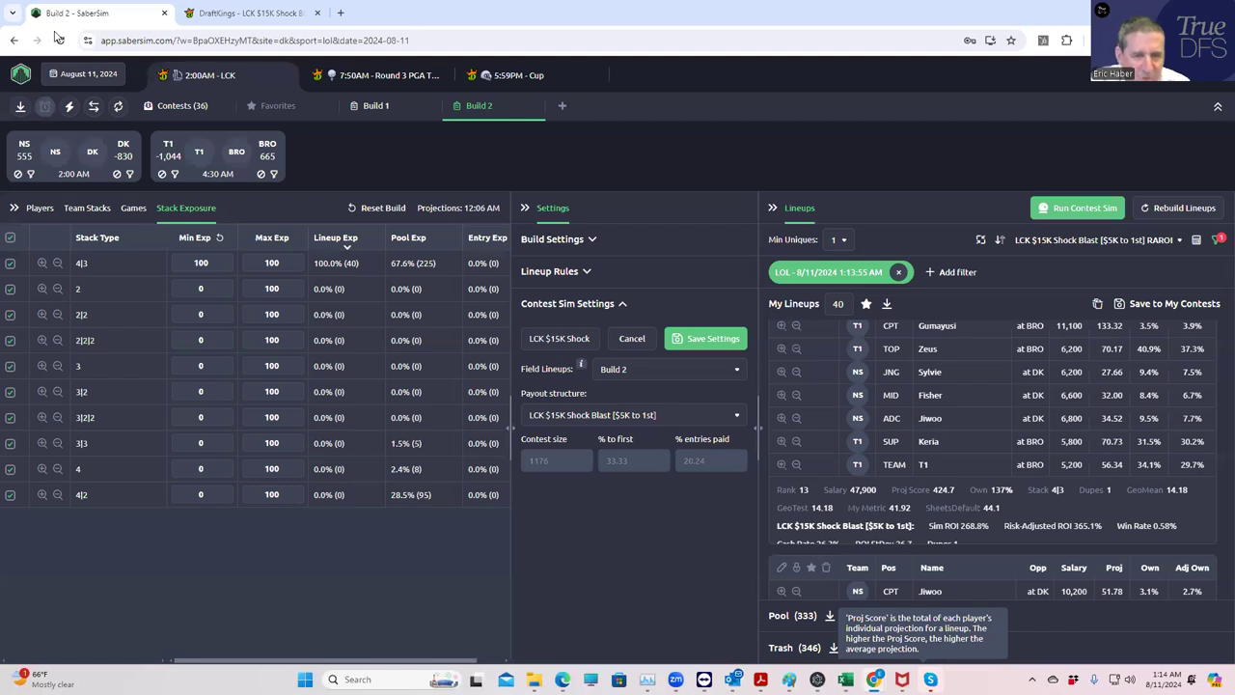
# - Try raising minimum uniques from 2 to 3, then keep editing after the exposure warning
pyautogui.click(839, 243)
pyautogui.click(846, 307)
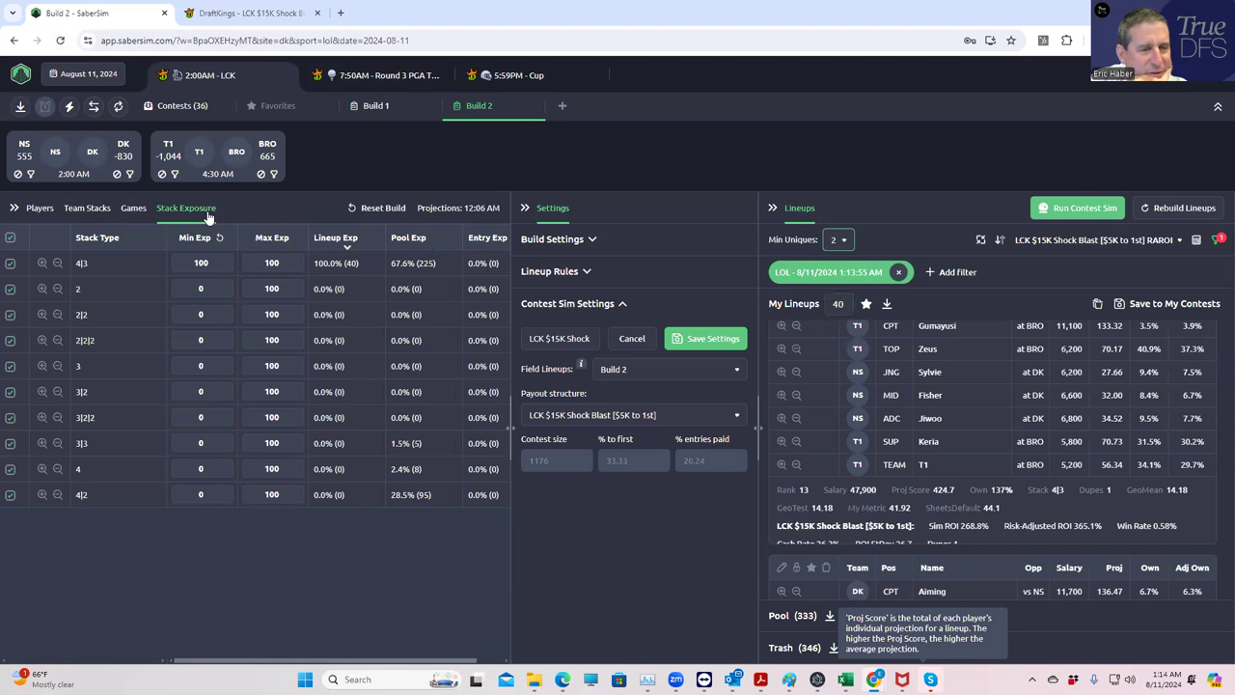
pyautogui.click(90, 212)
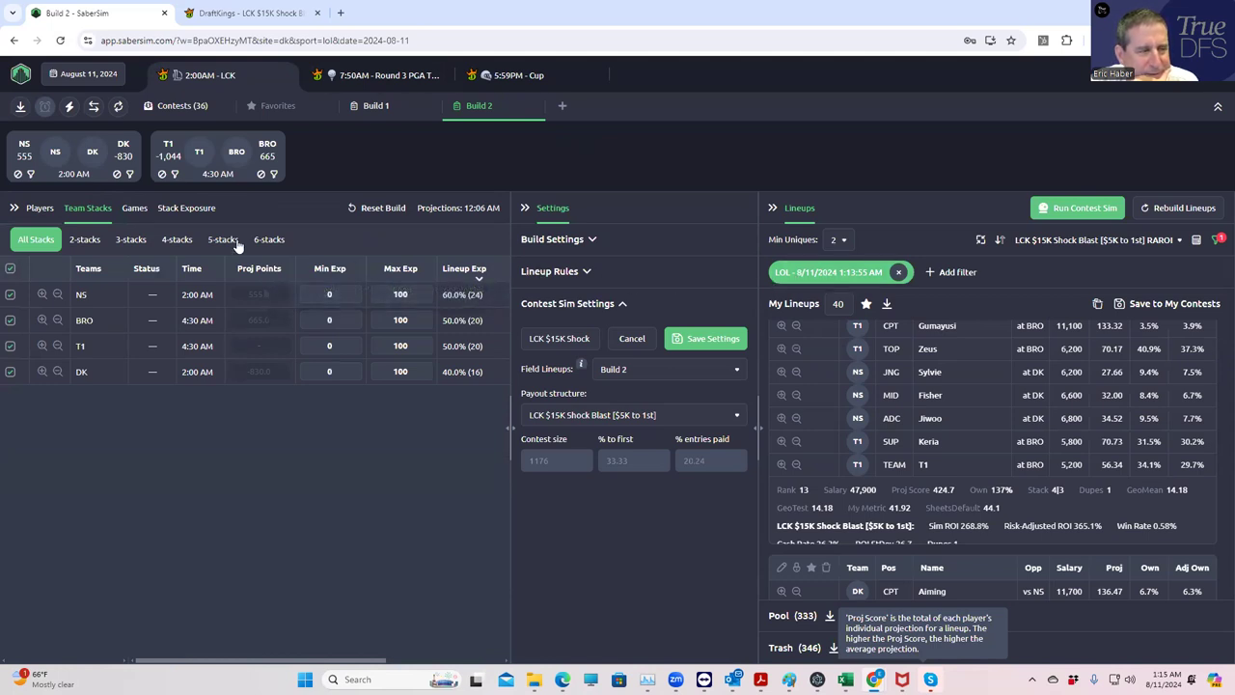
pyautogui.click(839, 239)
pyautogui.click(842, 315)
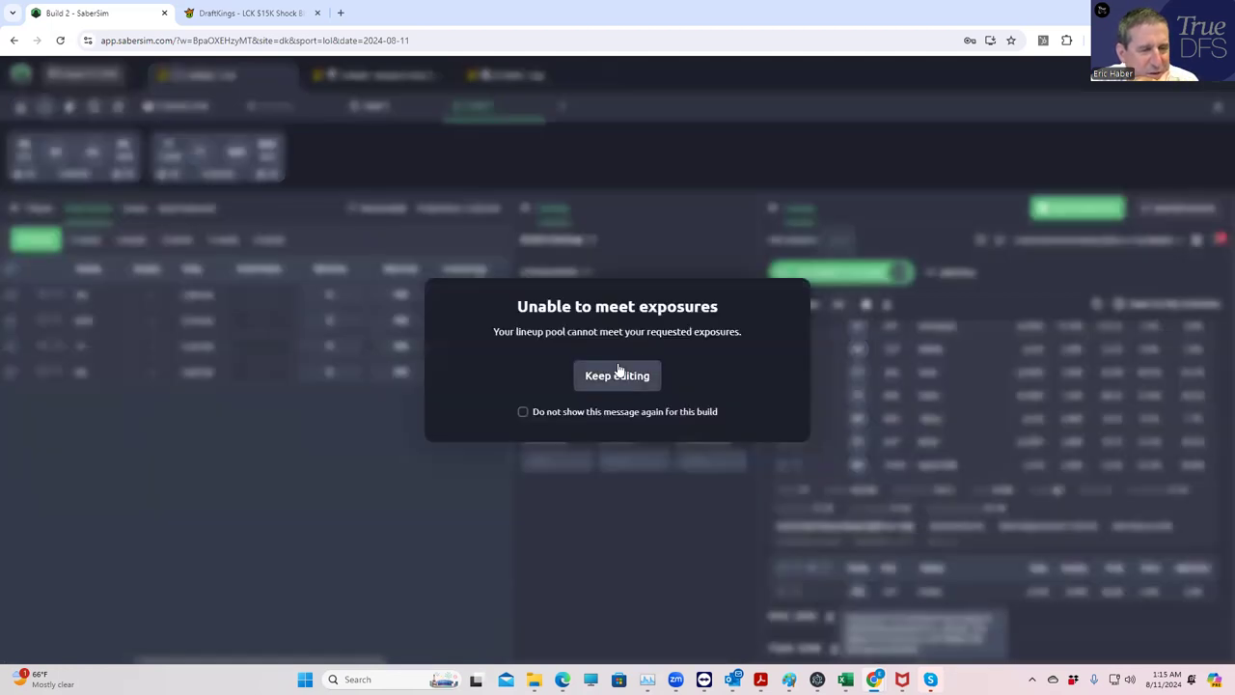
pyautogui.click(618, 375)
# - Set minimum uniques back to 2 and show exposure broken down by stack type
pyautogui.click(844, 240)
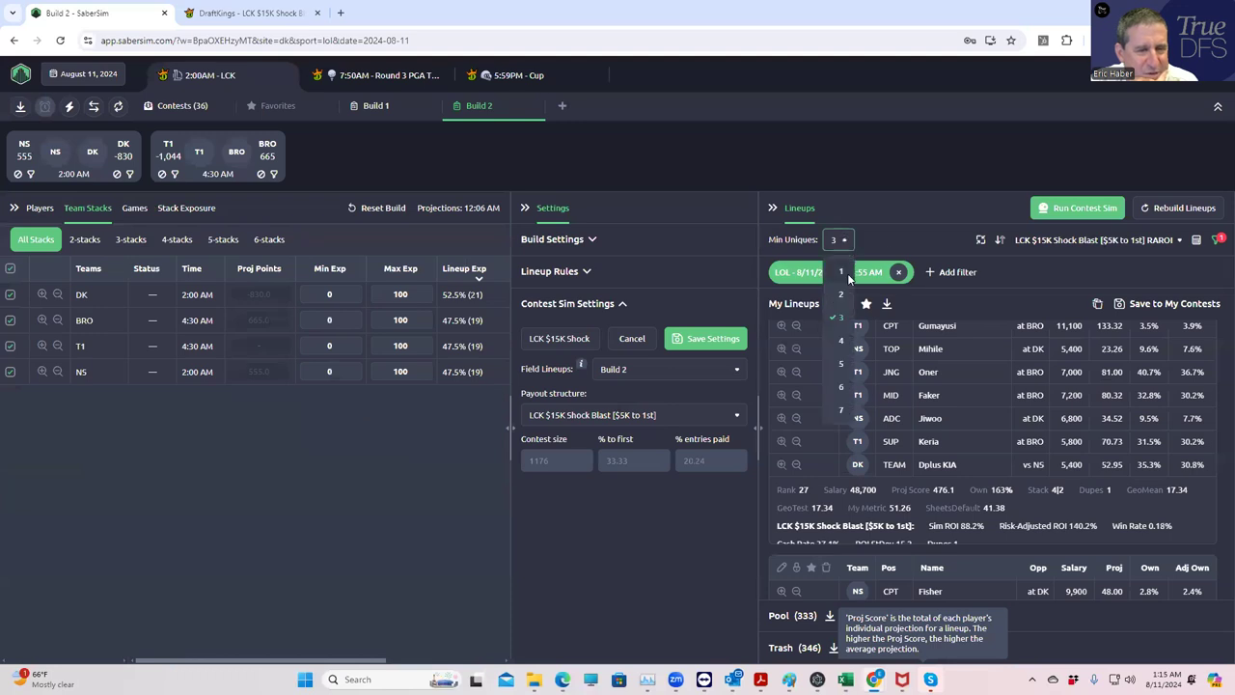
pyautogui.click(841, 294)
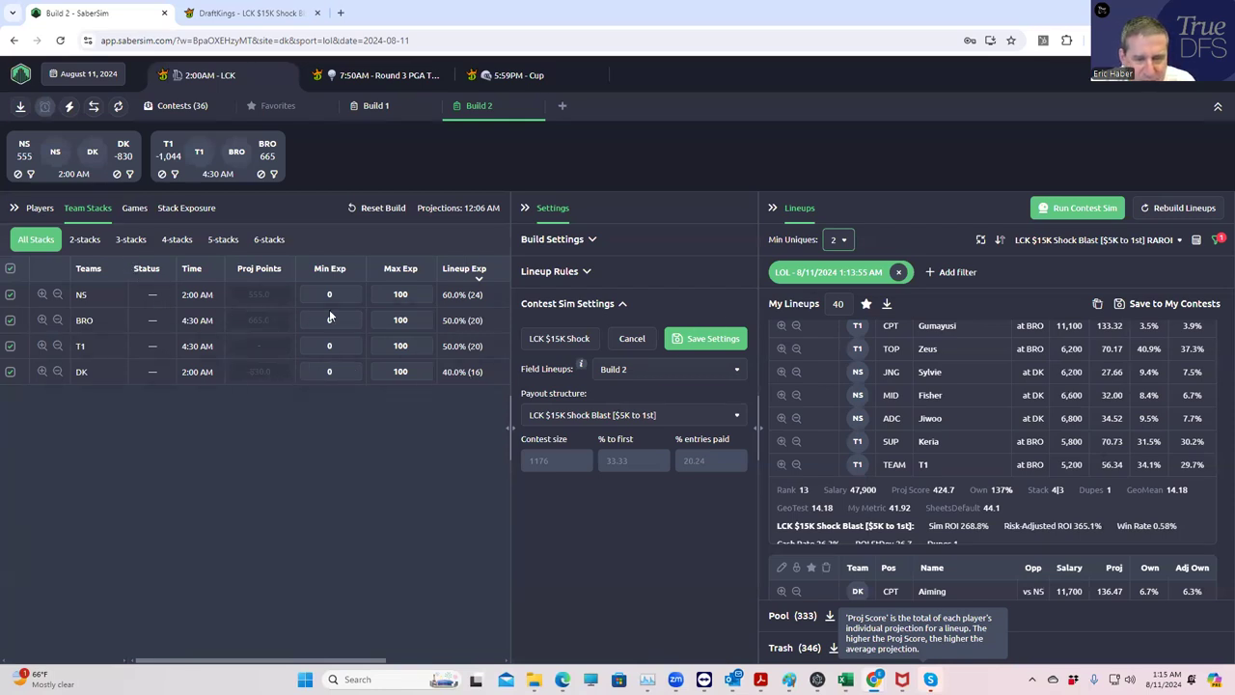
pyautogui.click(172, 214)
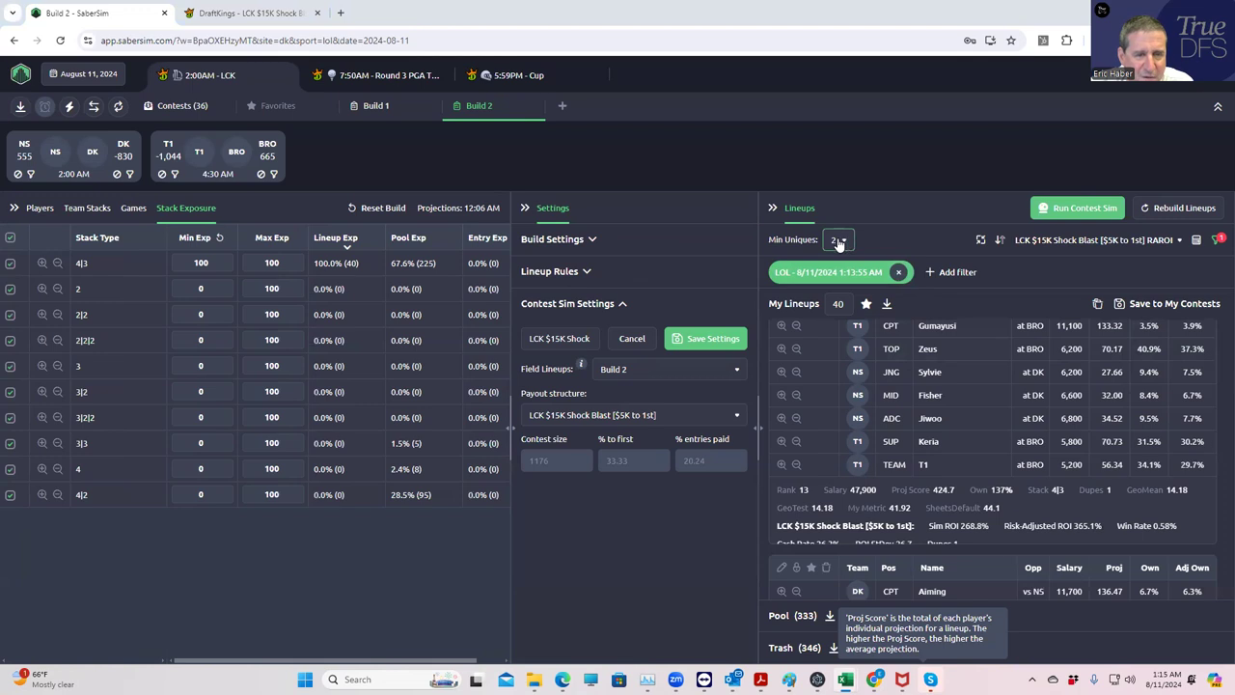
# - Change the My Lineups count from 40 to 25
pyautogui.doubleClick(839, 303)
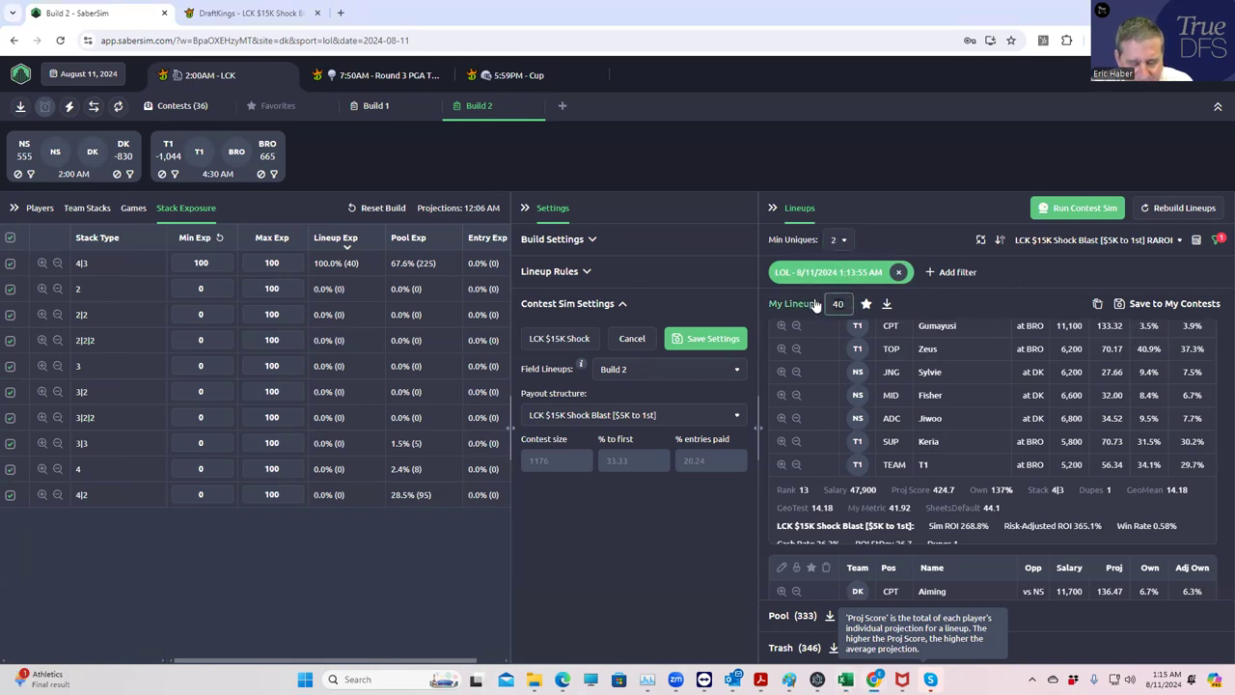
pyautogui.write('25')
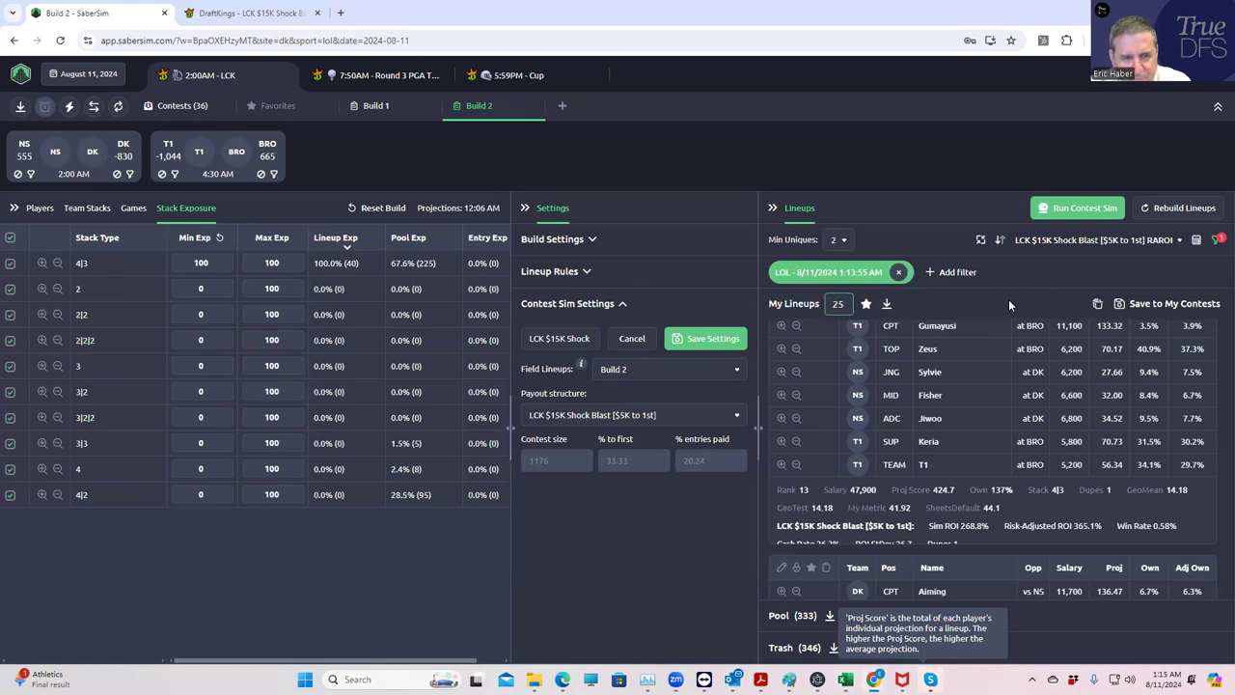
pyautogui.click(1009, 305)
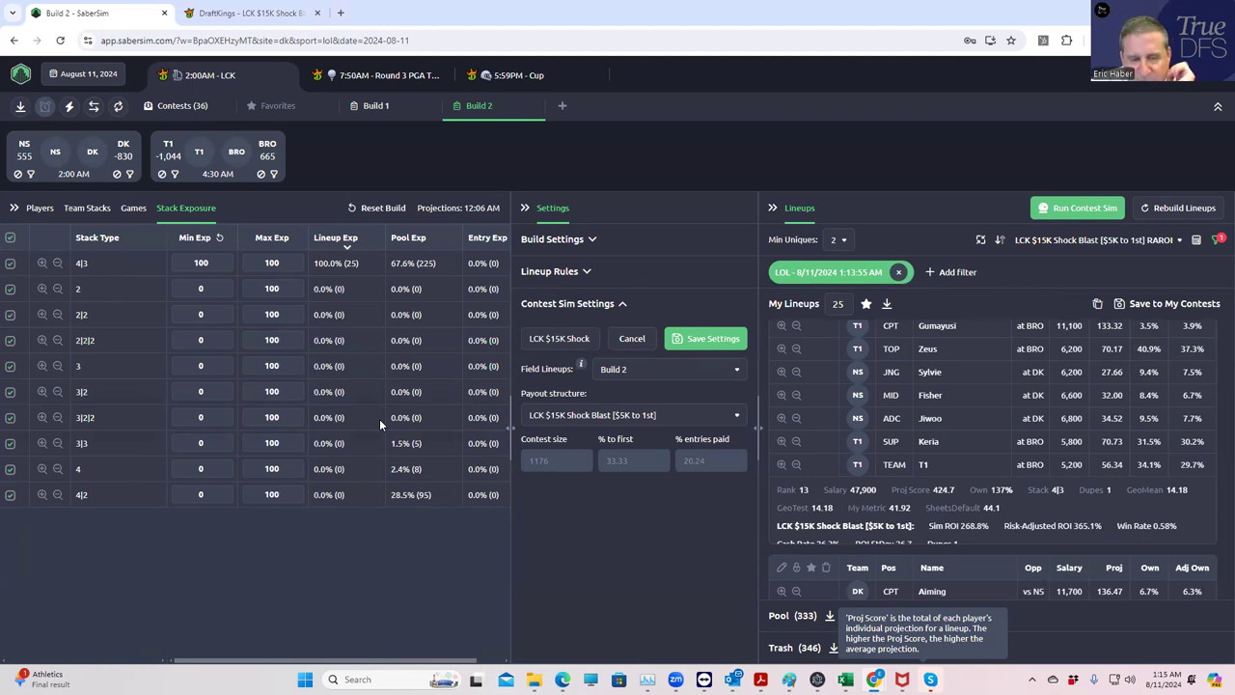
# - Scroll through the 25 resulting lineups, all still 4|3 stacks
pyautogui.scroll(-2, 1000, 550)
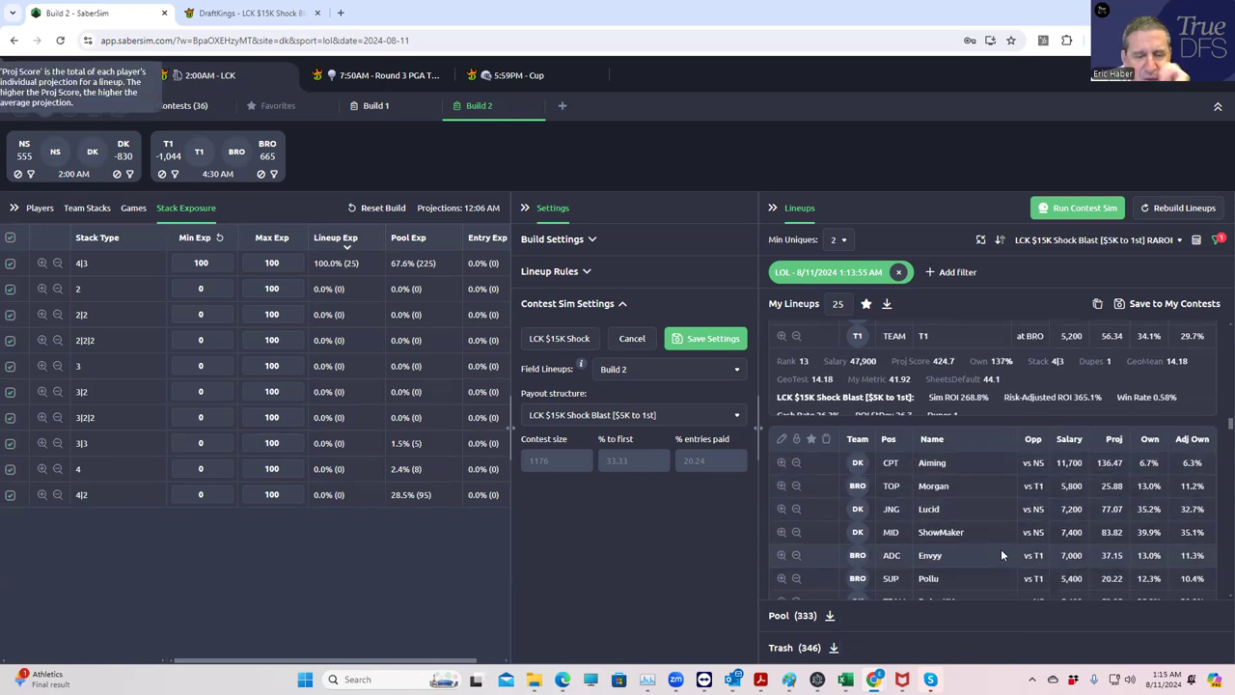
pyautogui.scroll(-1, 1004, 548)
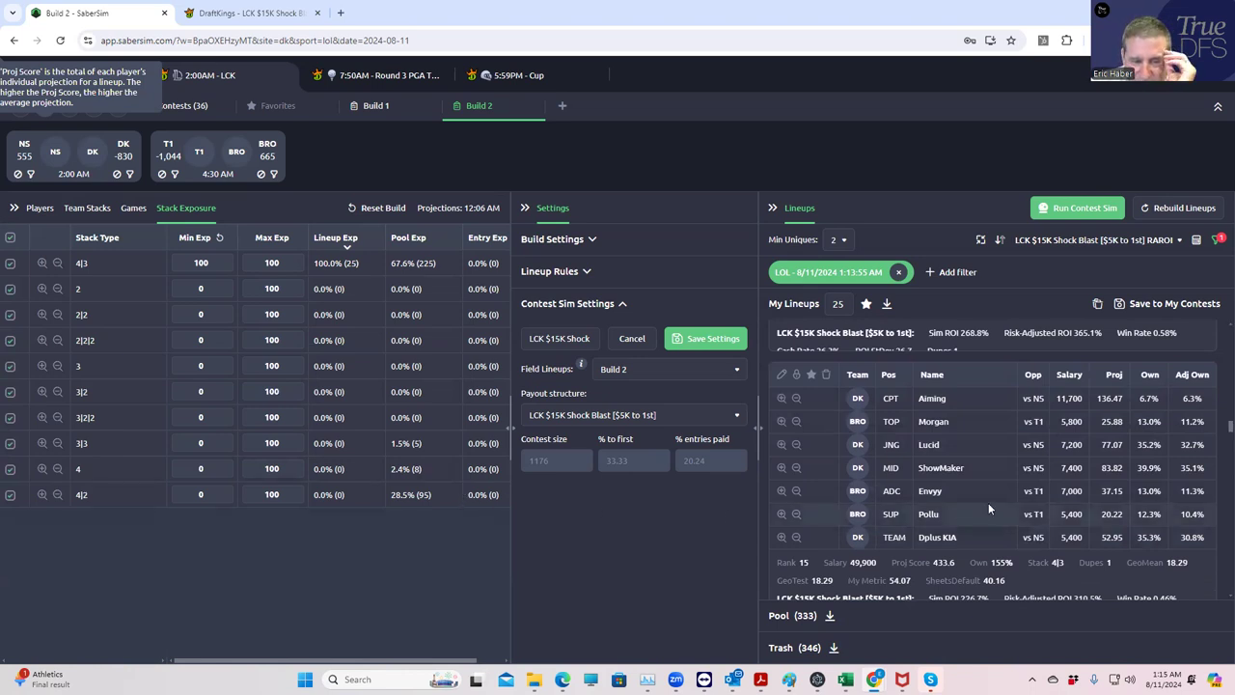
pyautogui.scroll(-3, 957, 490)
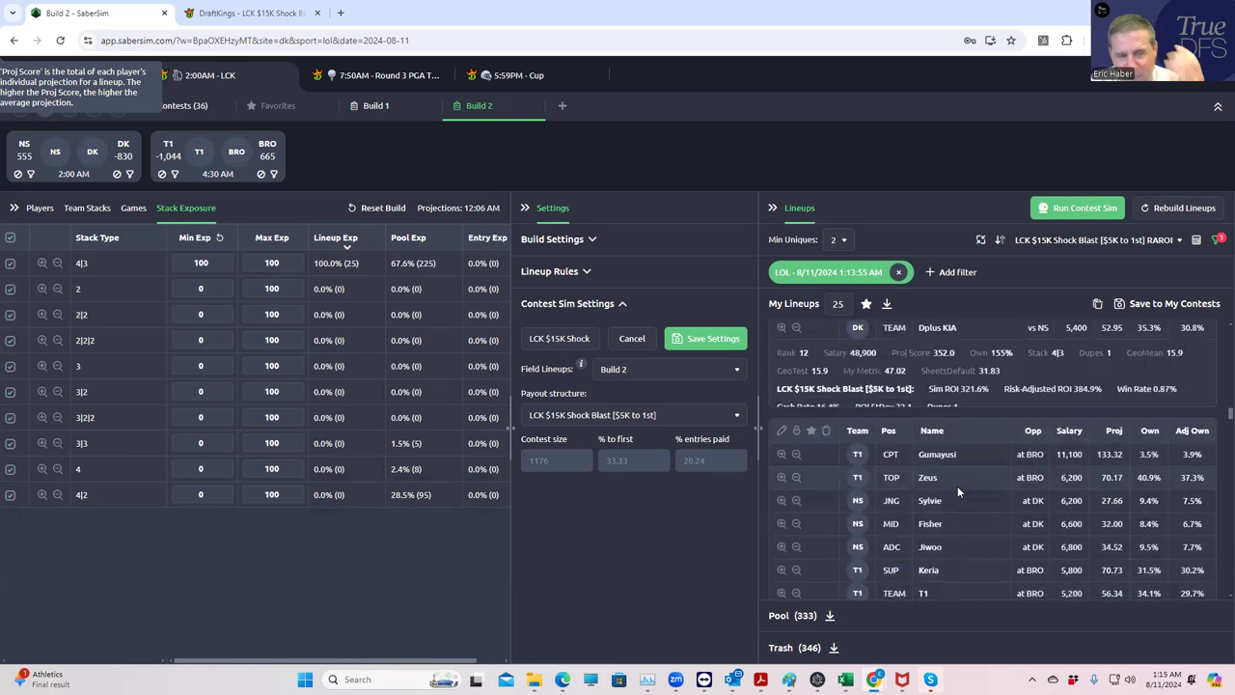
pyautogui.scroll(-1, 957, 490)
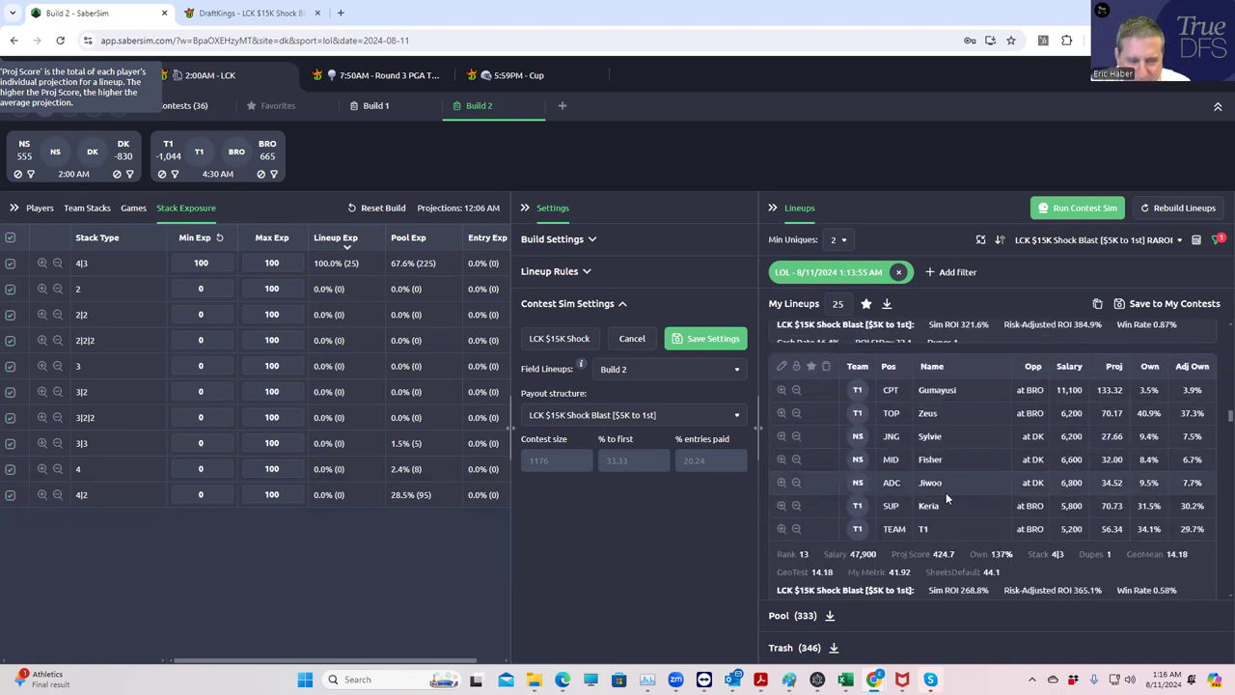
pyautogui.scroll(-3, 990, 503)
pyautogui.scroll(-2, 989, 504)
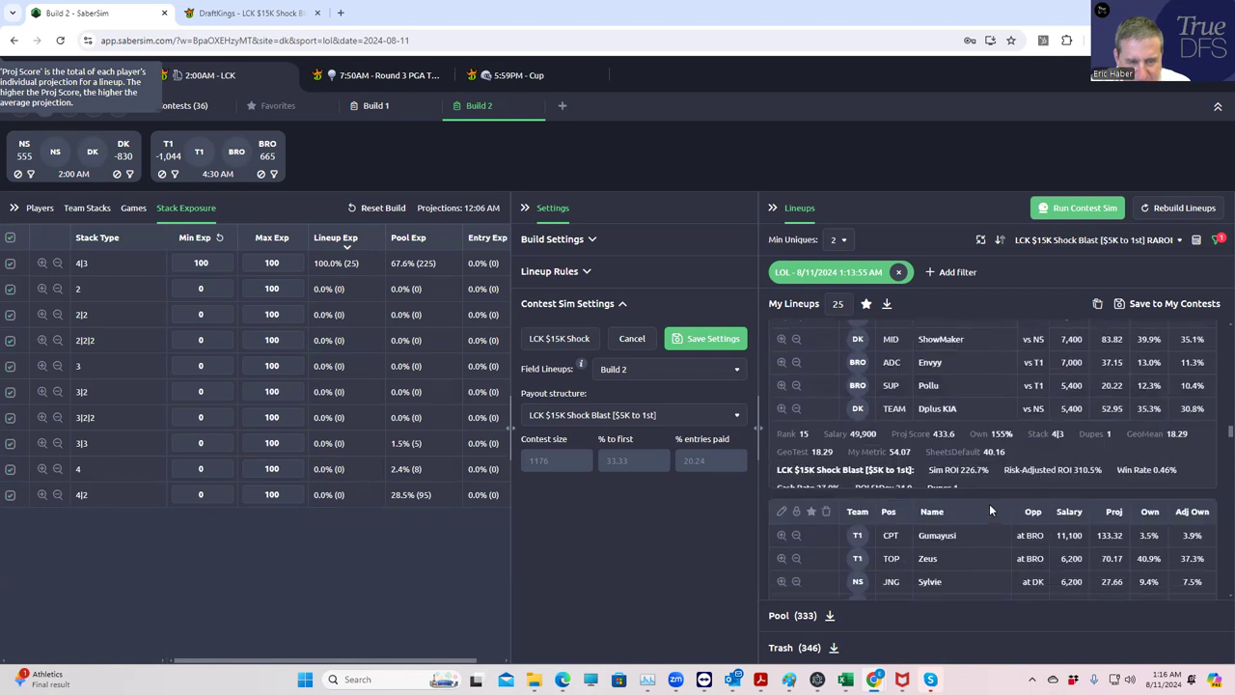
pyautogui.scroll(2, 949, 509)
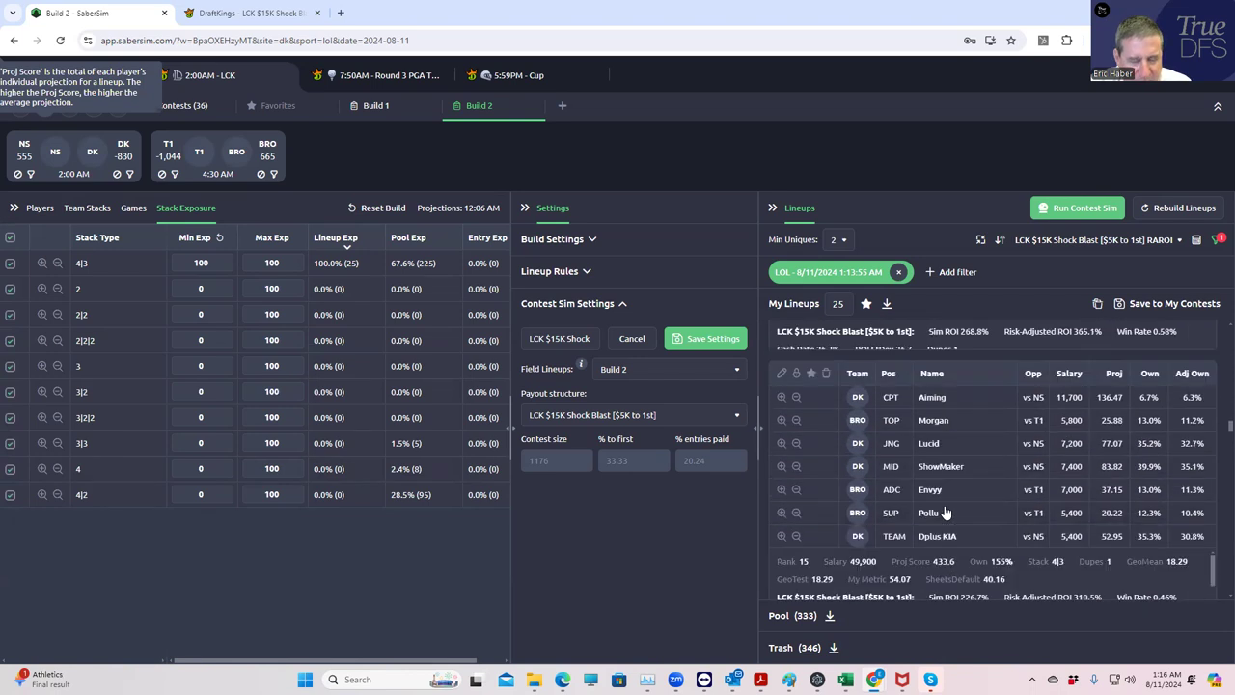
# - Filter the player pool to the seven SUP players and scroll the players table and lineups
pyautogui.click(132, 207)
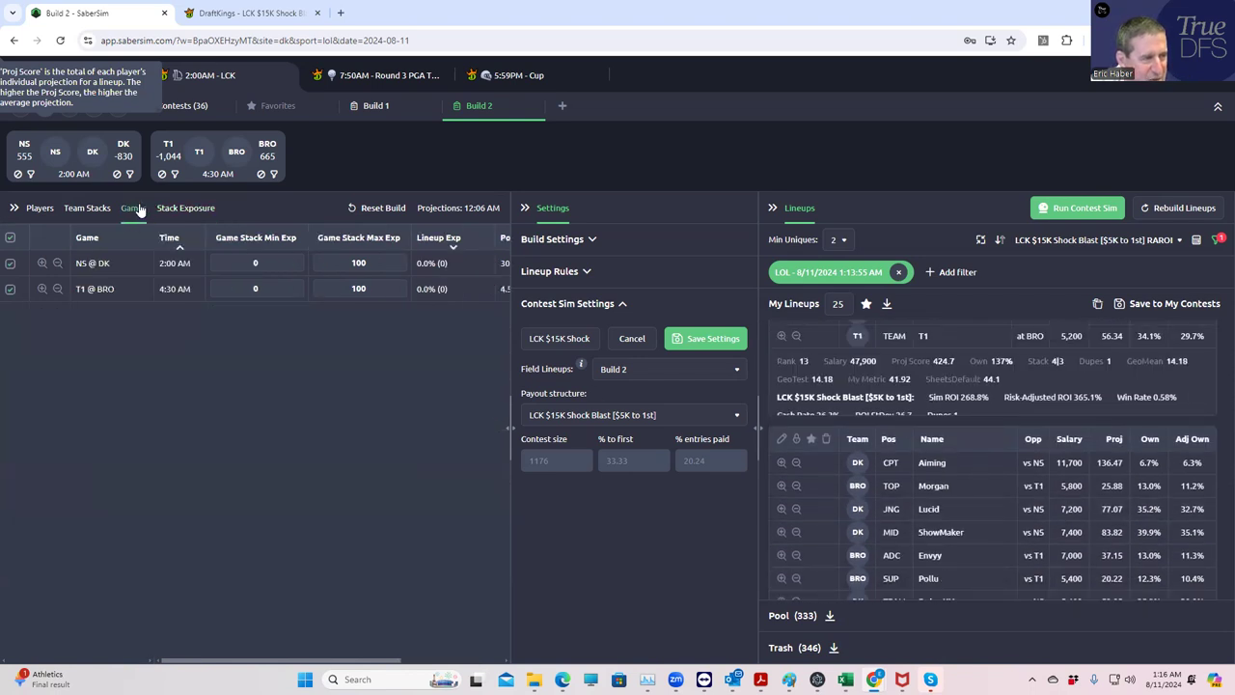
pyautogui.click(41, 207)
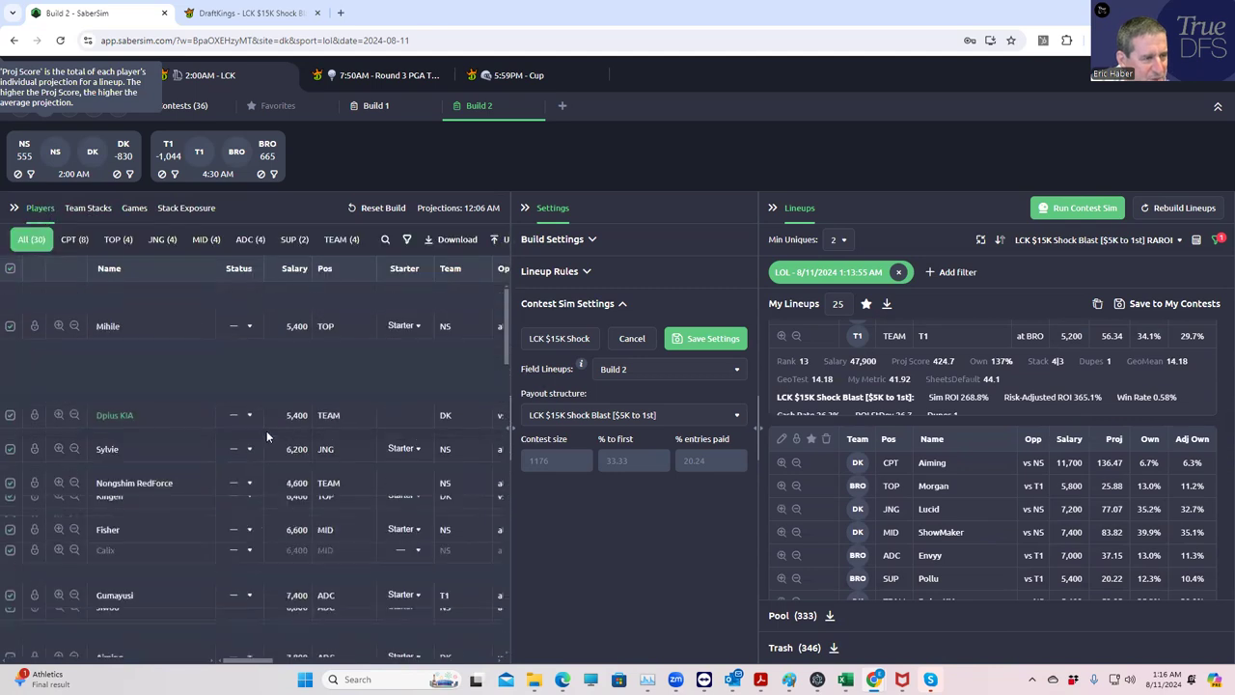
pyautogui.click(294, 239)
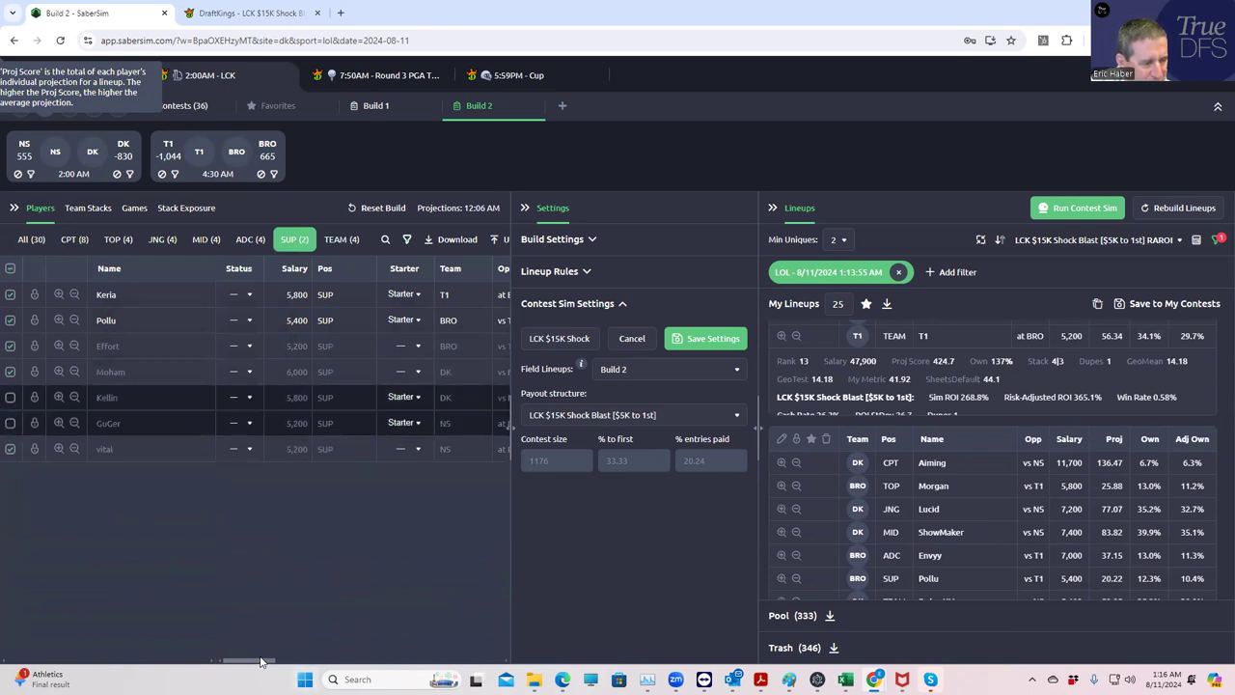
pyautogui.moveTo(262, 662); pyautogui.dragTo(280, 644)
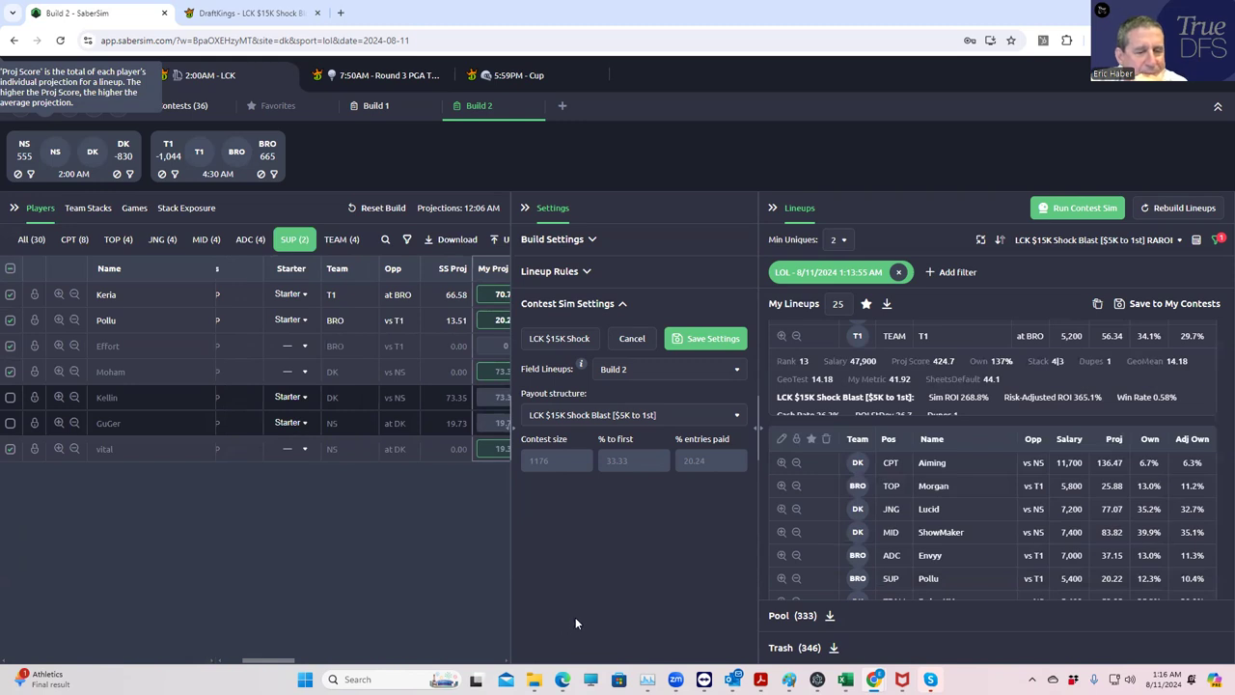
pyautogui.scroll(-1, 914, 589)
pyautogui.scroll(-1, 988, 556)
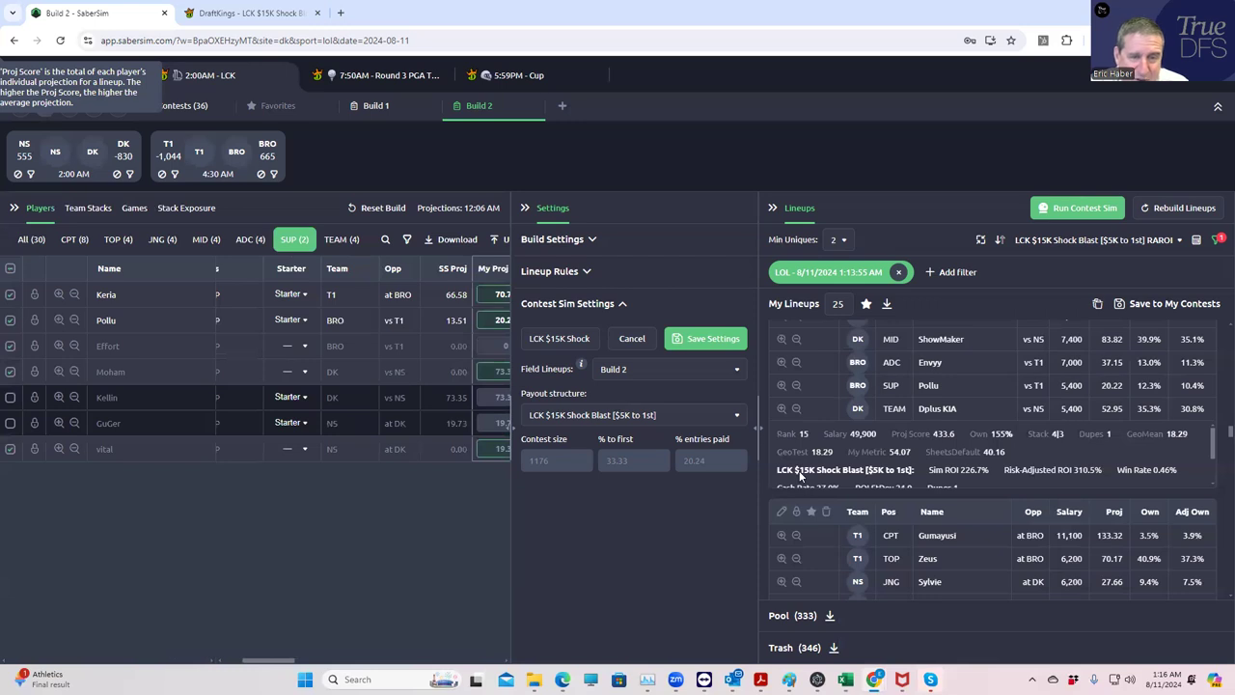
# - Download the lineups CSV, open it in Excel, and paste copied lineup rows starting at A27
pyautogui.click(886, 306)
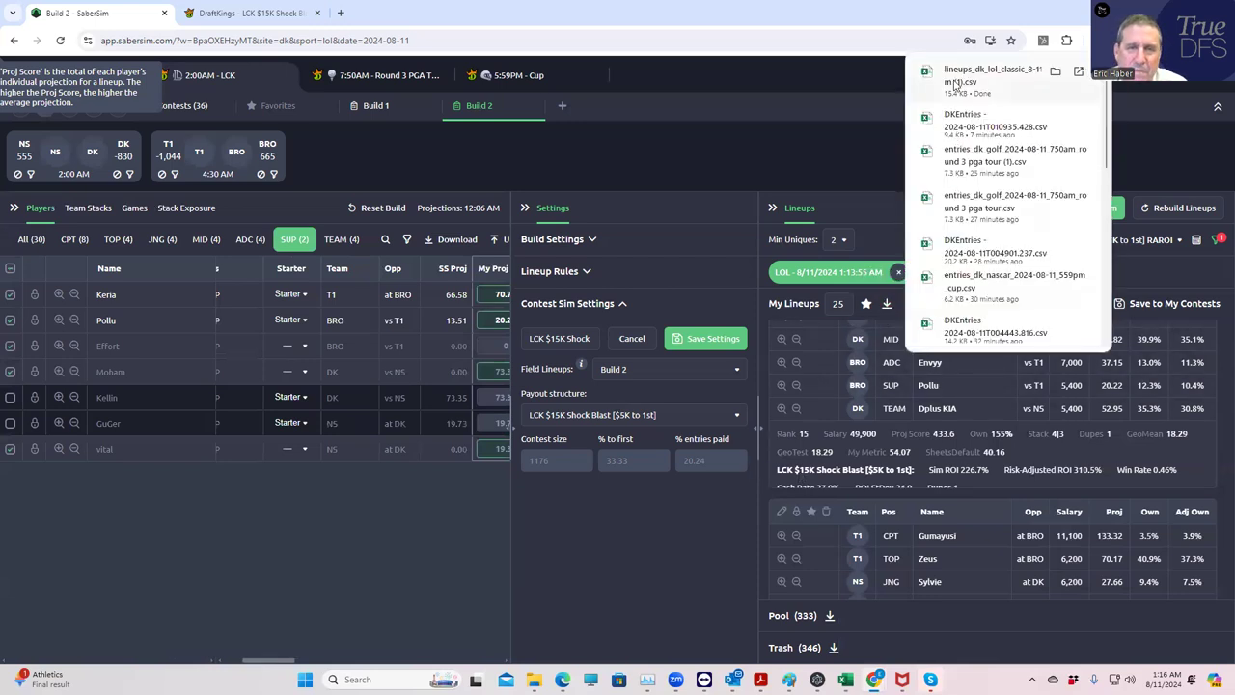
pyautogui.click(958, 77)
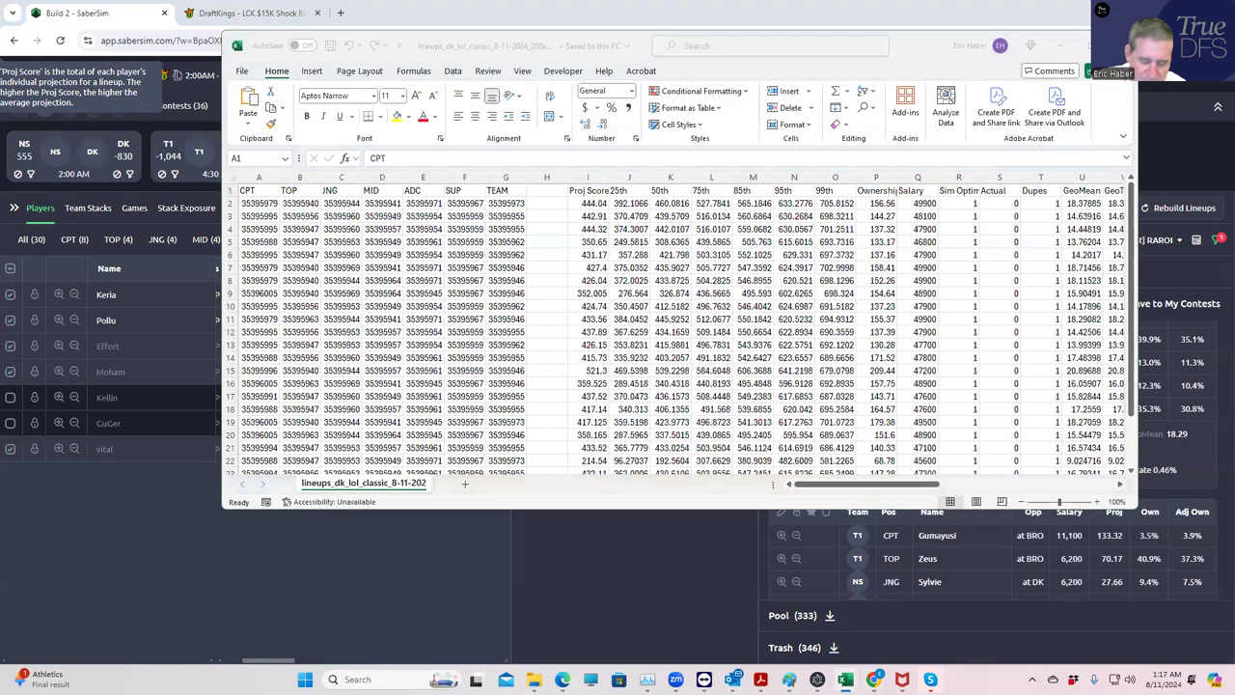
pyautogui.hotkey('ctrl', 'c')
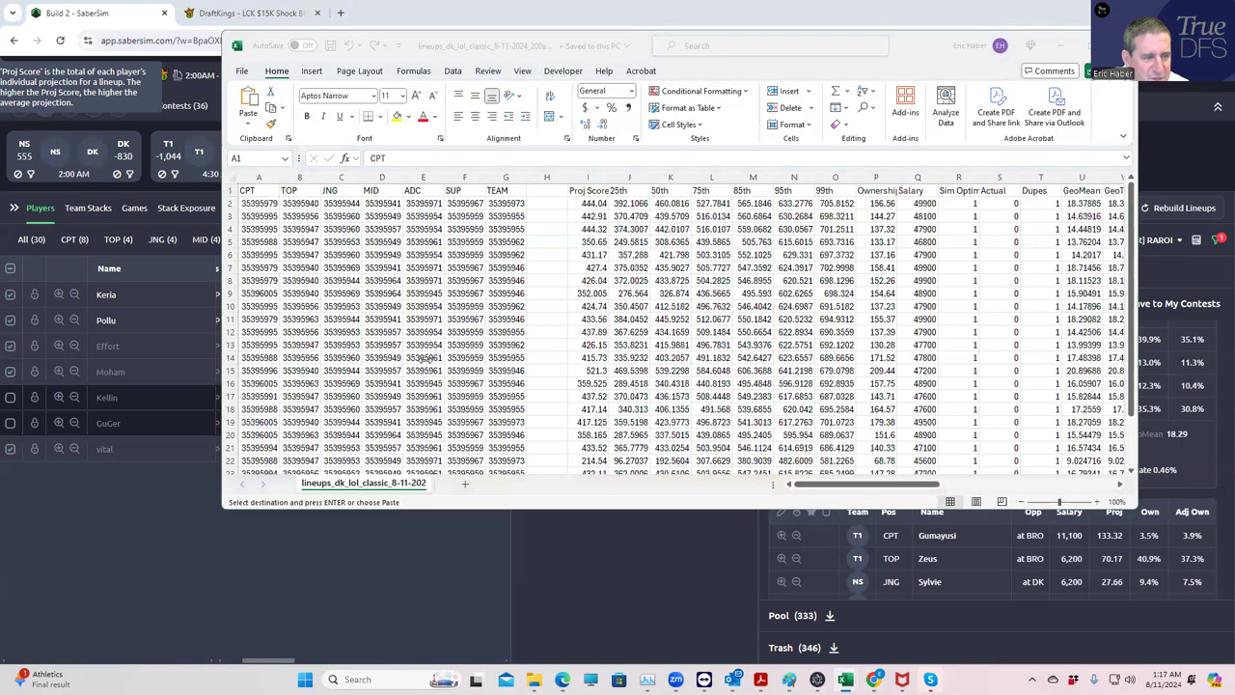
pyautogui.click(410, 360)
pyautogui.scroll(-4, 395, 363)
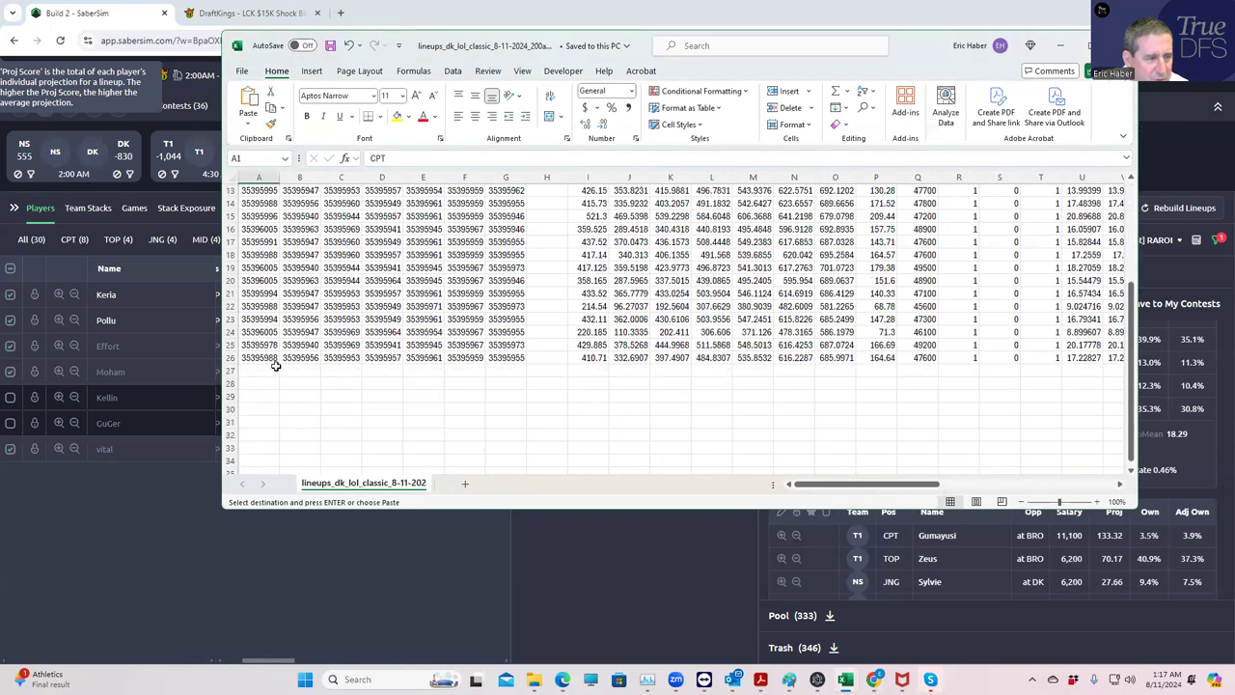
pyautogui.click(256, 369)
pyautogui.hotkey('ctrl', 'v')
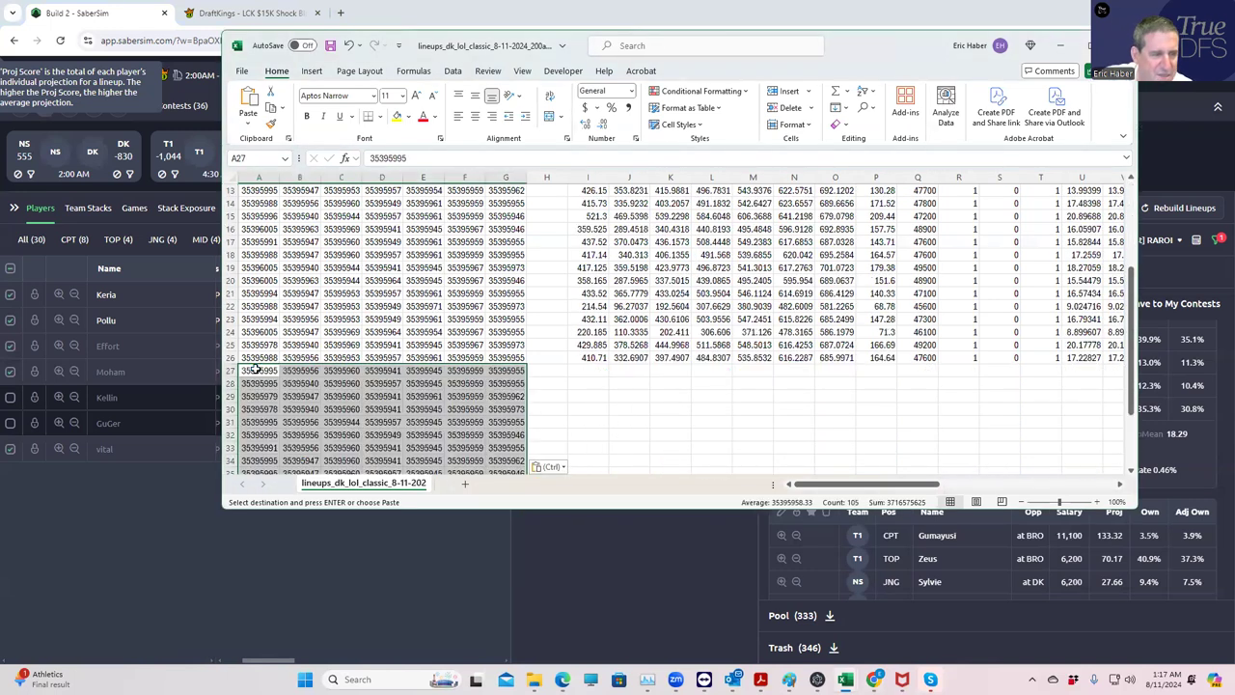
# - Select and copy the 40-lineup block A2:G41
pyautogui.click(629, 422)
pyautogui.scroll(4, 649, 394)
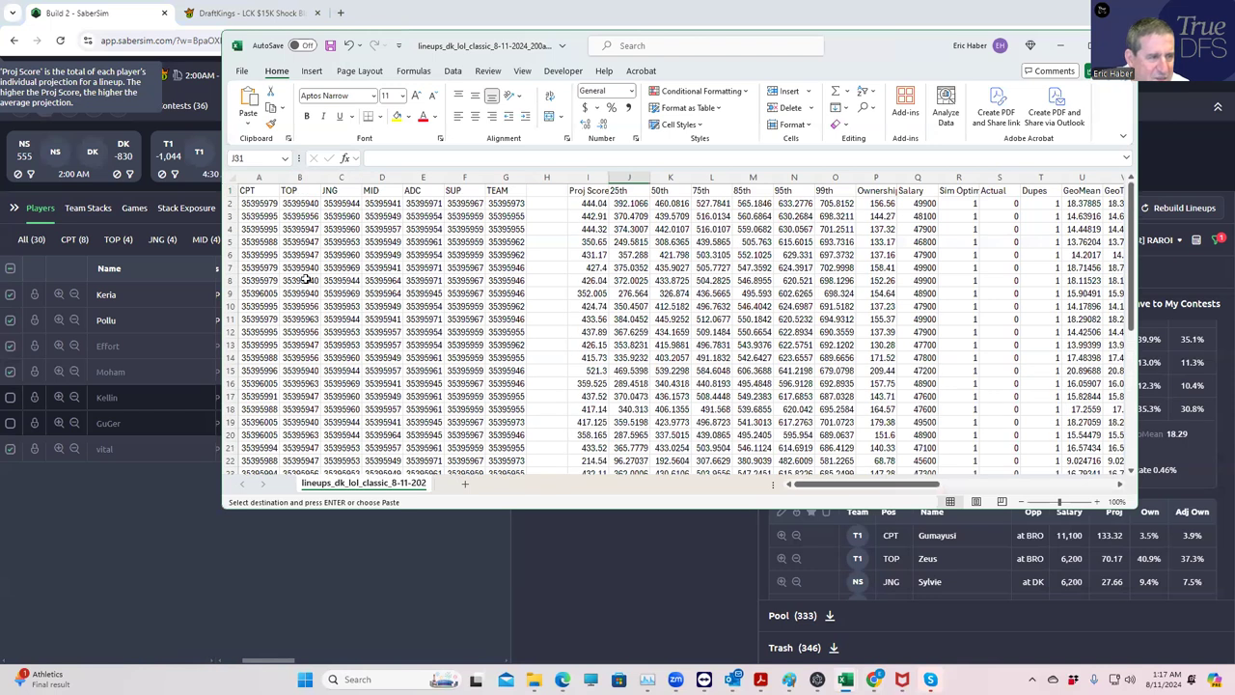
pyautogui.moveTo(253, 203); pyautogui.dragTo(511, 449)
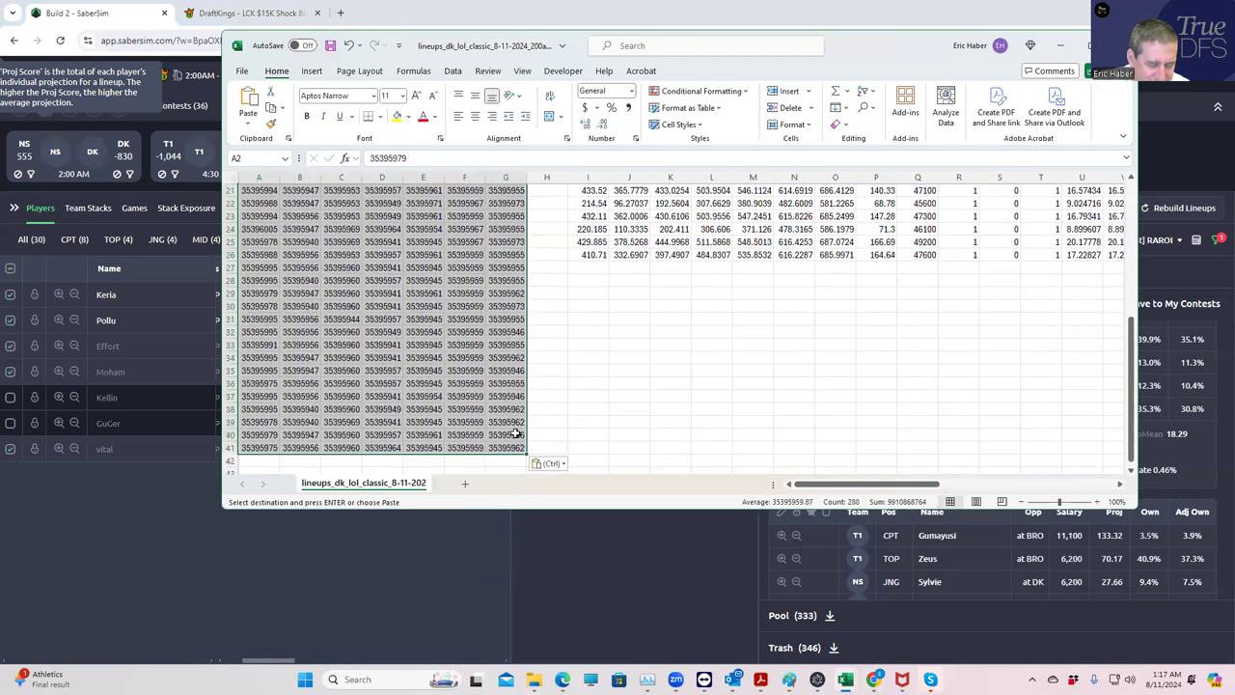
pyautogui.hotkey('ctrl', 'c')
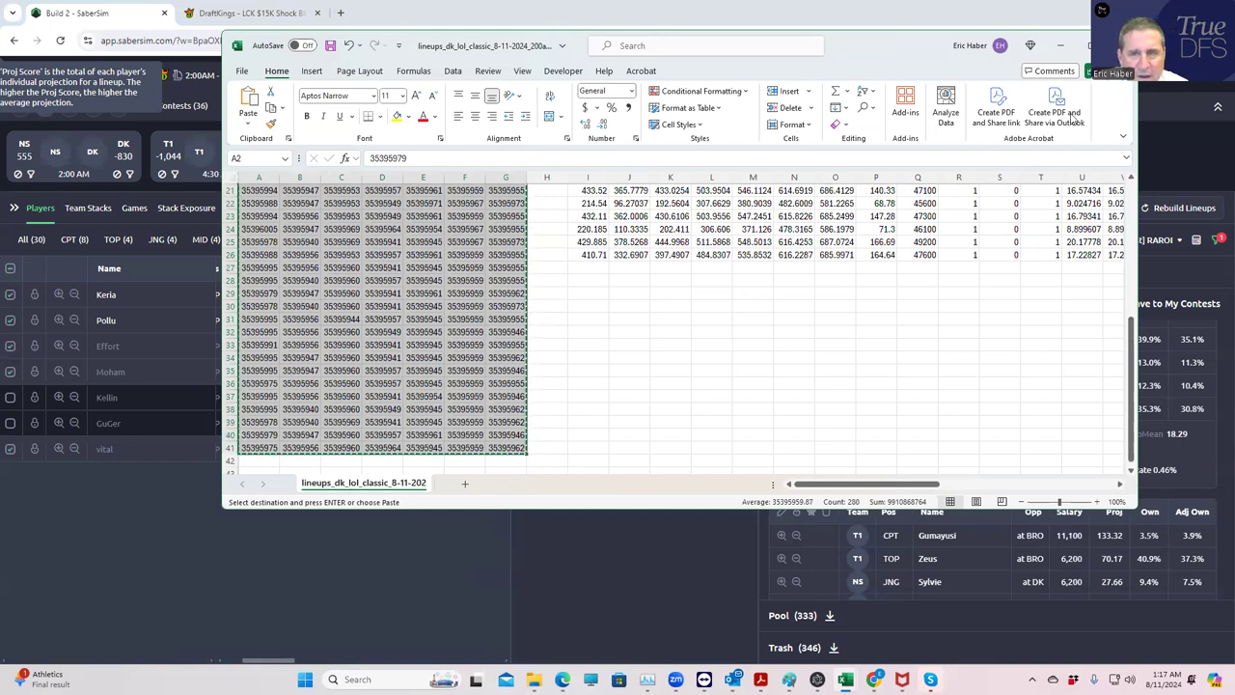
# - Download the DKEntries CSV for the 36 LOL Classic entries in the 08/11 2:00 am slate
pyautogui.click(258, 32)
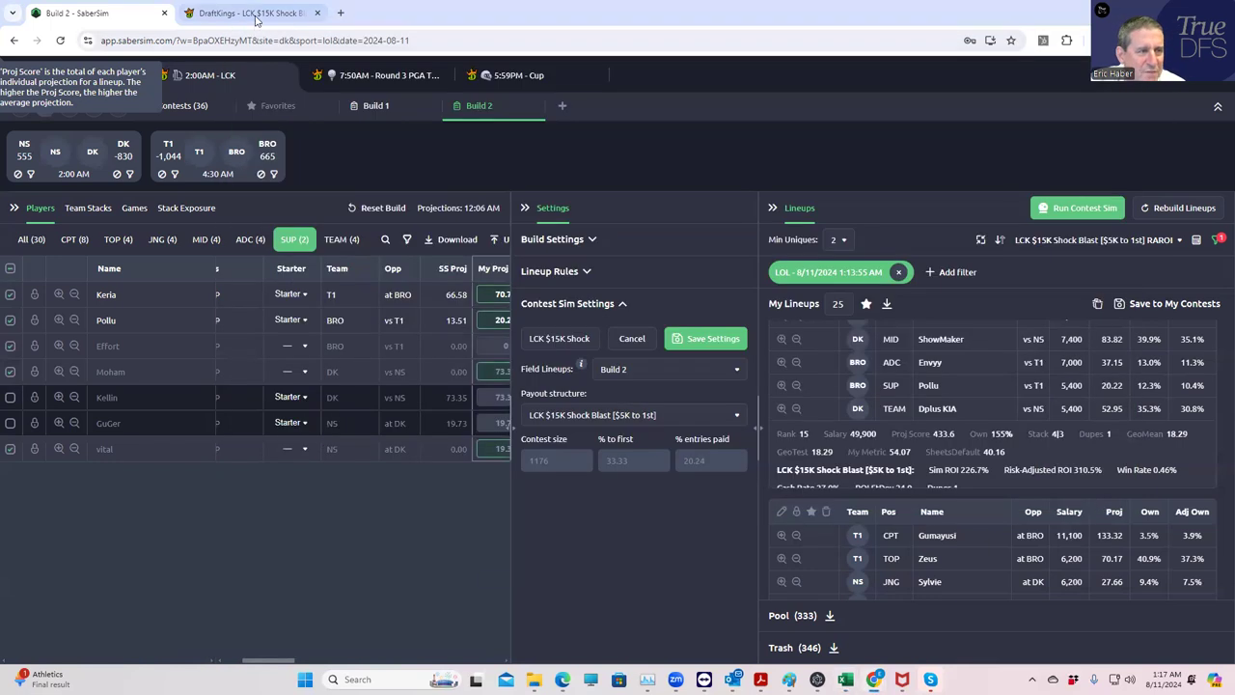
pyautogui.click(256, 14)
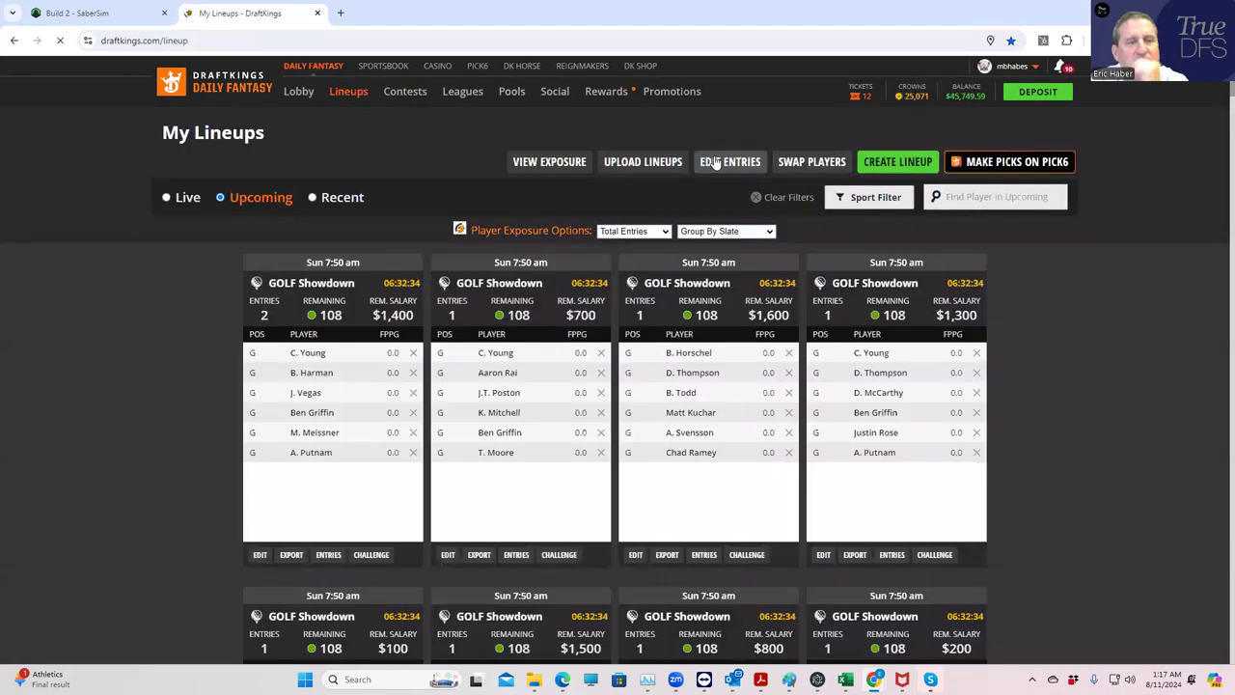
pyautogui.click(722, 162)
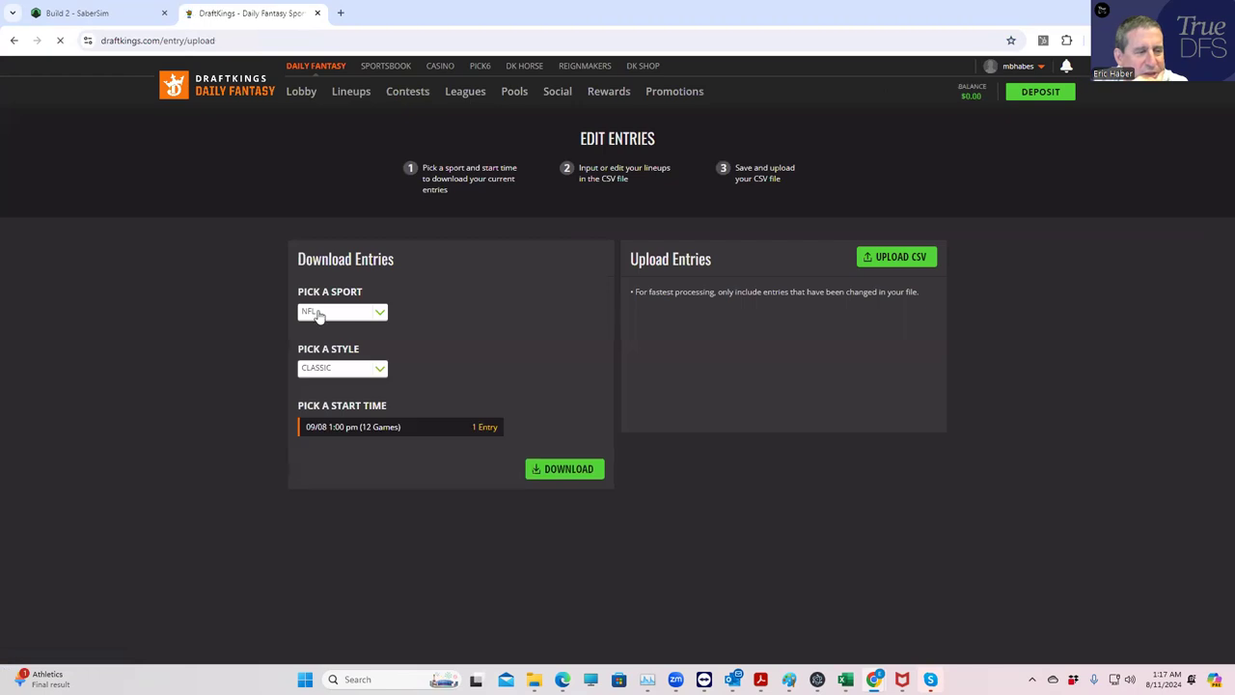
pyautogui.click(319, 315)
pyautogui.click(315, 369)
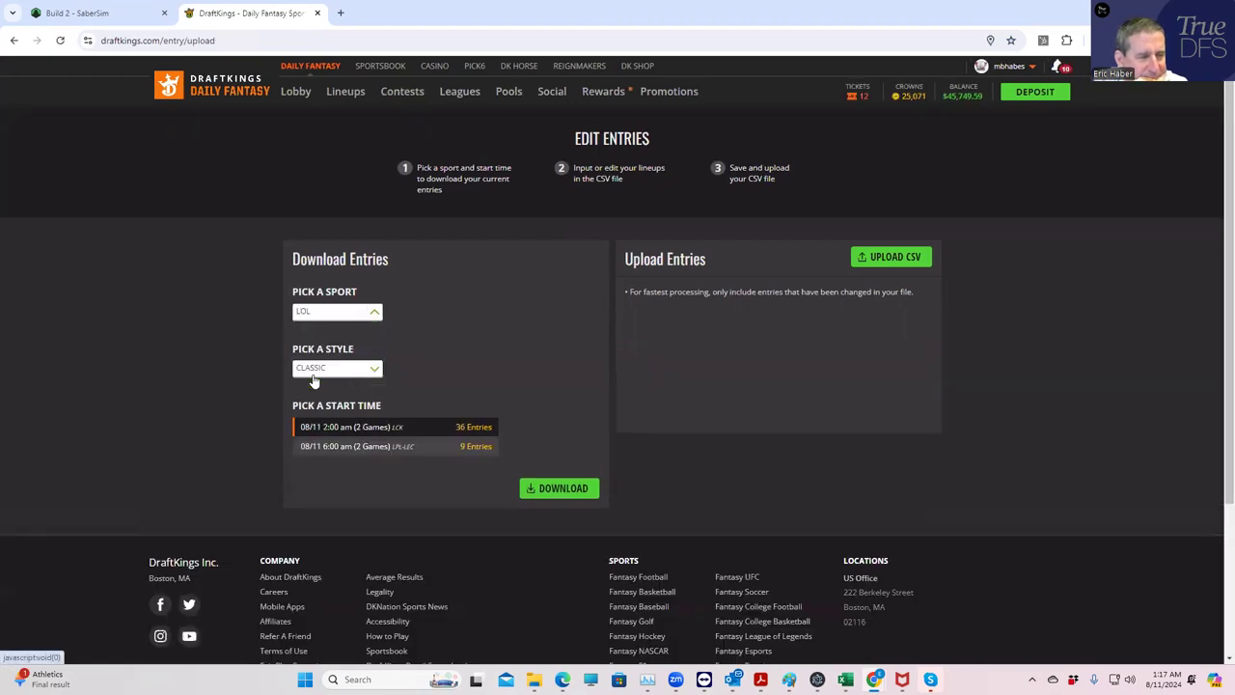
pyautogui.click(569, 486)
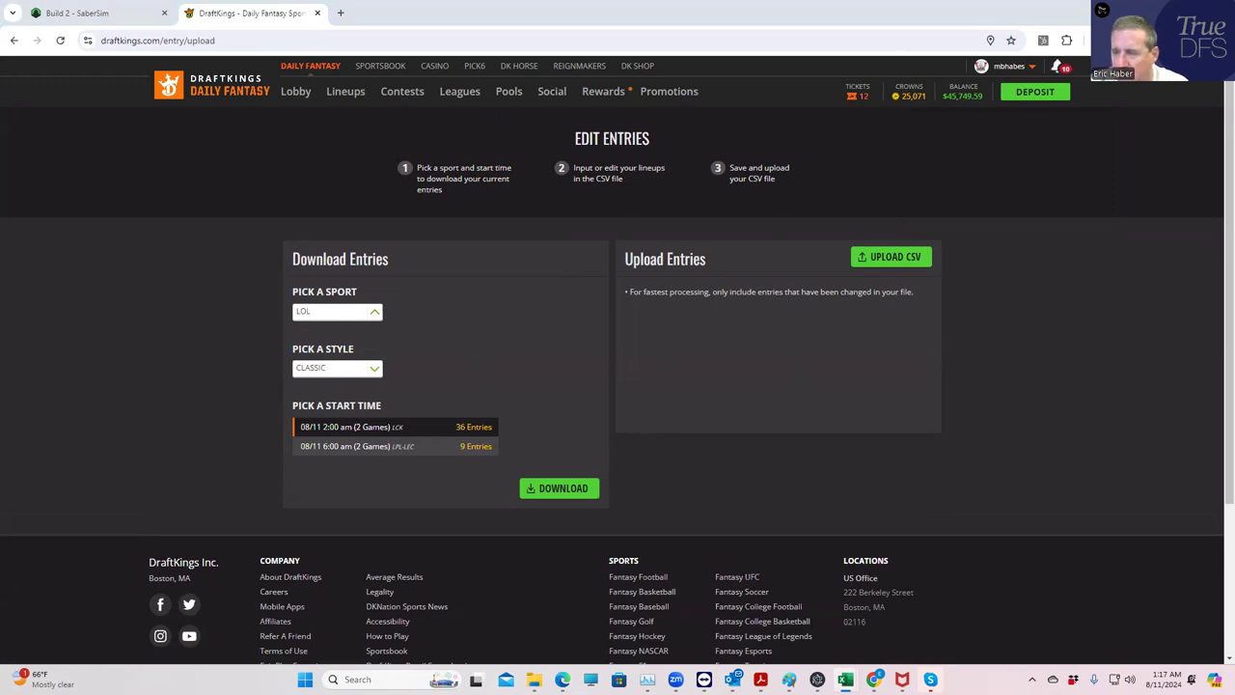
# - Remove the LOL date filter chip and sort lineups by the tri contest's RAROI
pyautogui.click(100, 16)
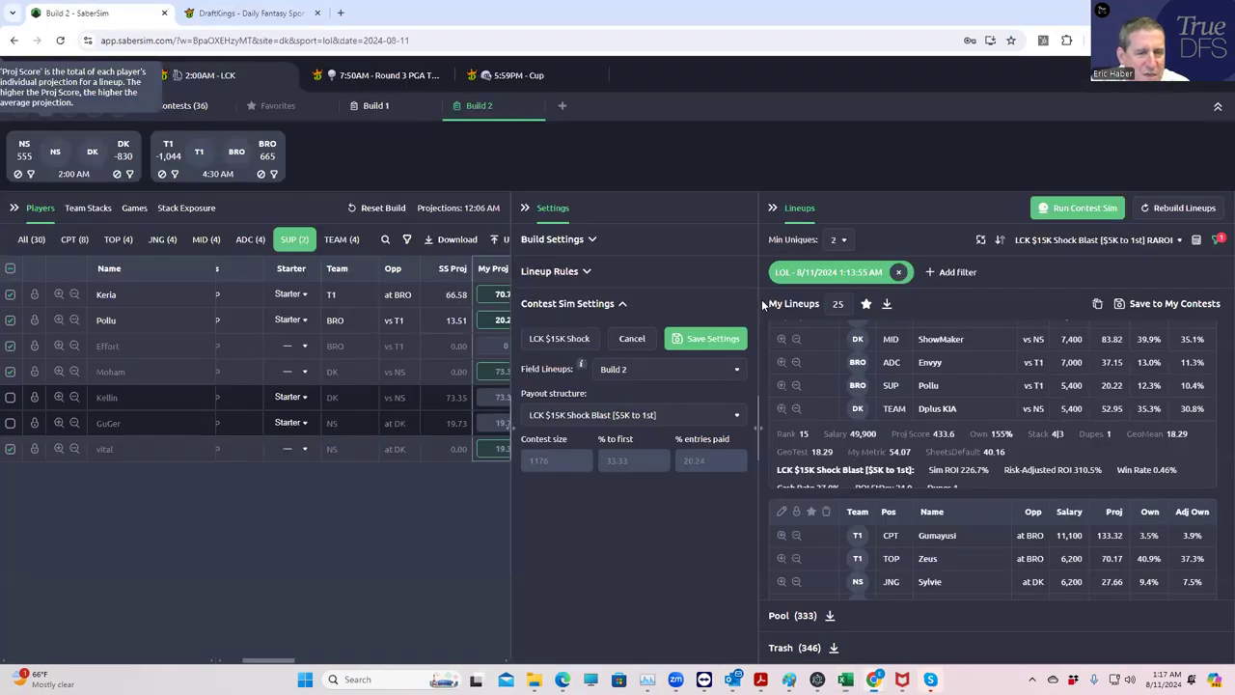
pyautogui.click(898, 272)
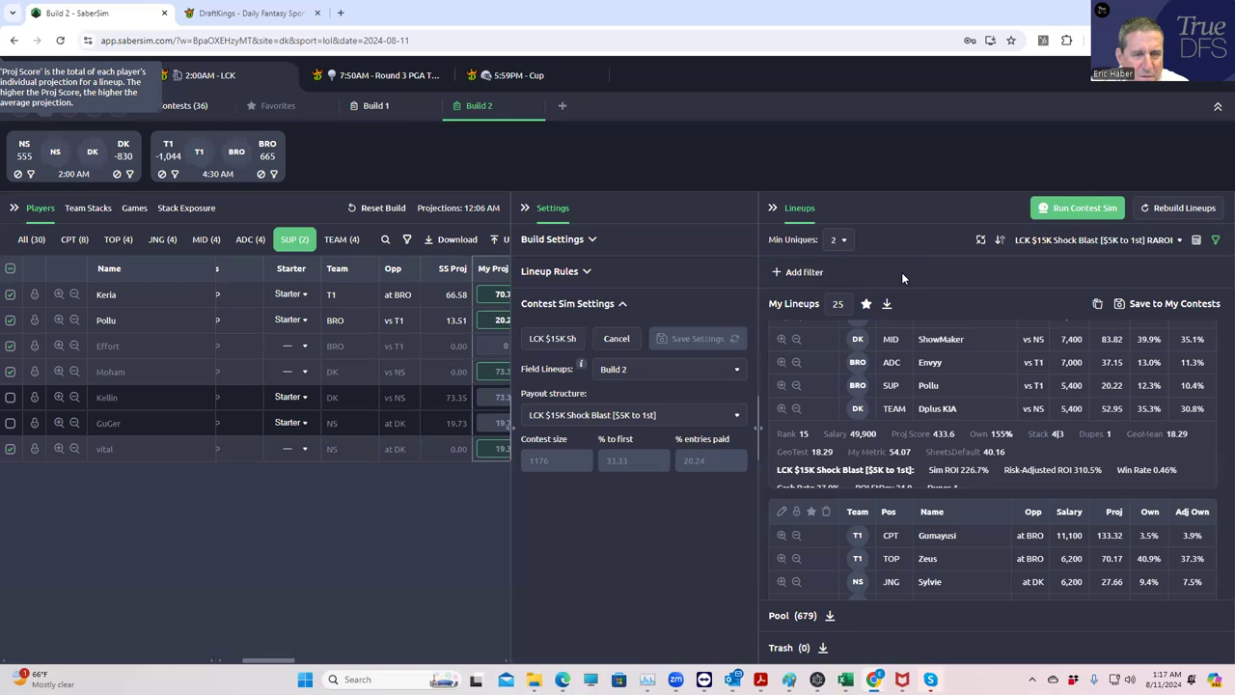
pyautogui.click(1100, 241)
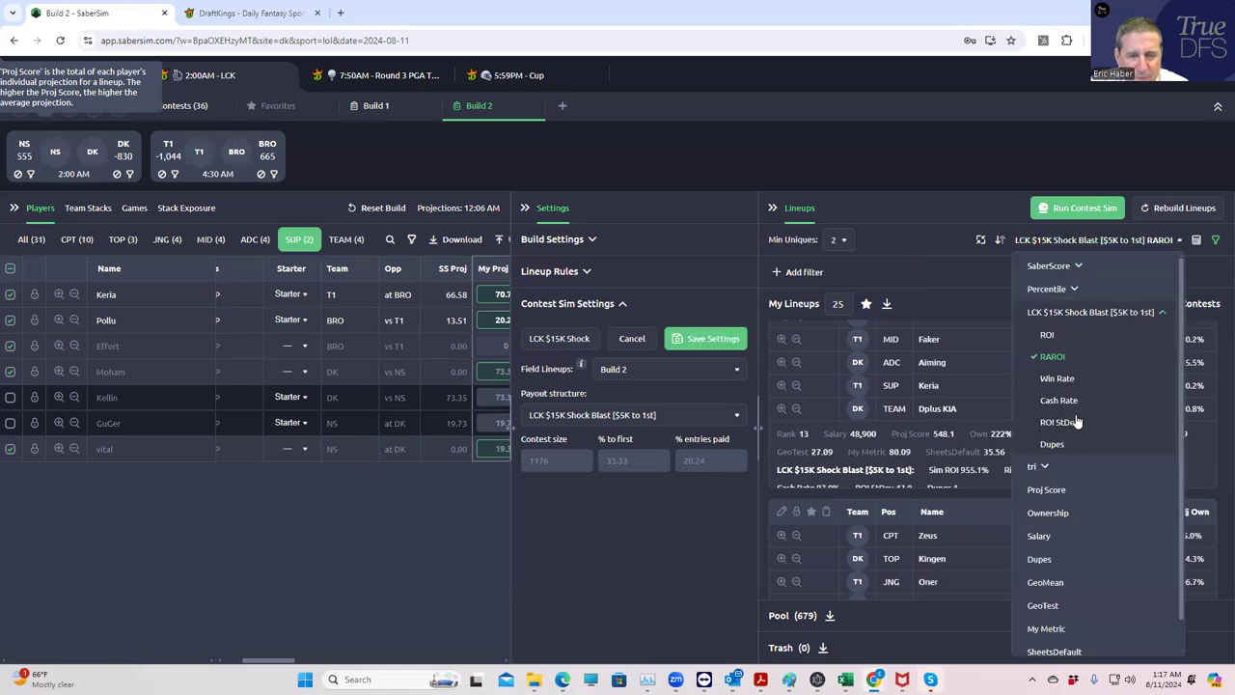
pyautogui.click(1034, 467)
pyautogui.click(1051, 512)
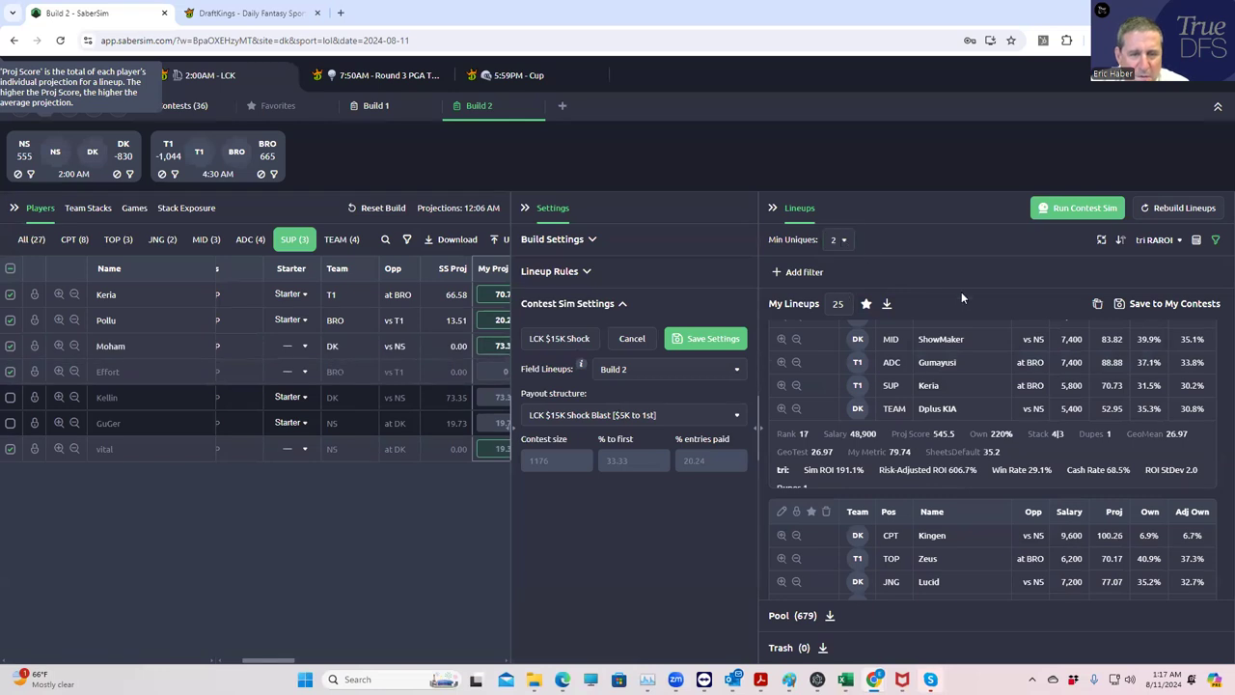
pyautogui.scroll(5, 916, 376)
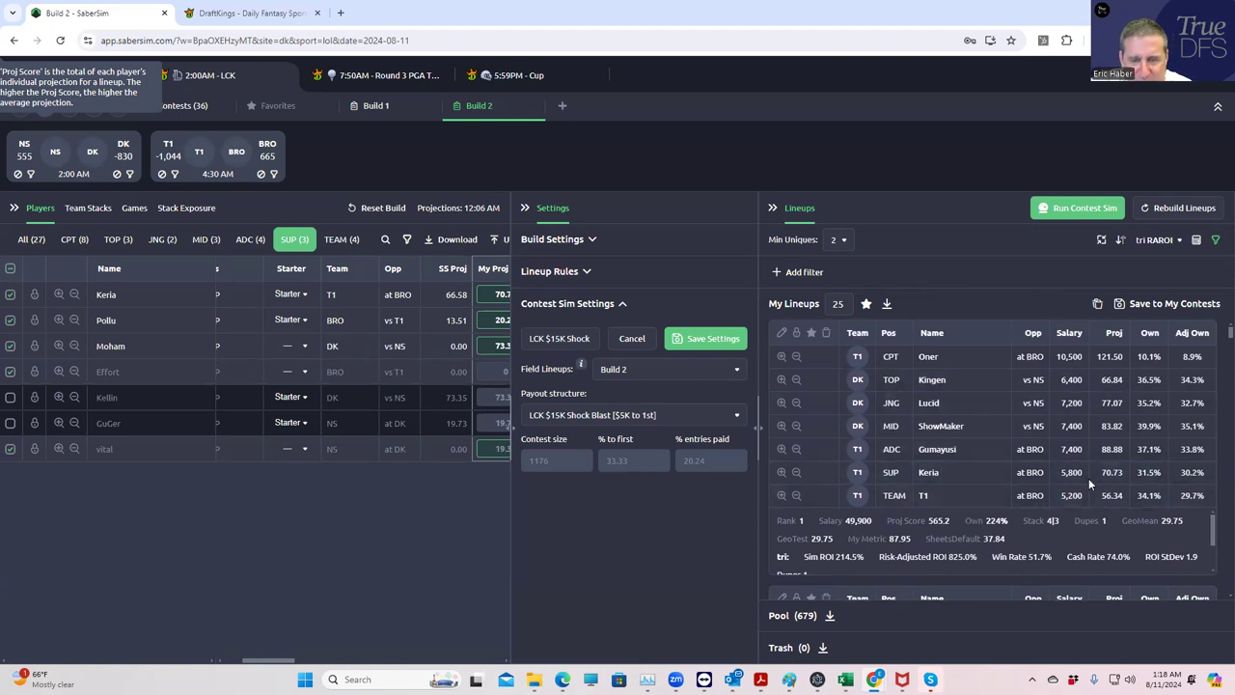
# - Save the lineup to the LCK $4.8K Triumphant Warrior contest only and download the entries file
pyautogui.click(1124, 305)
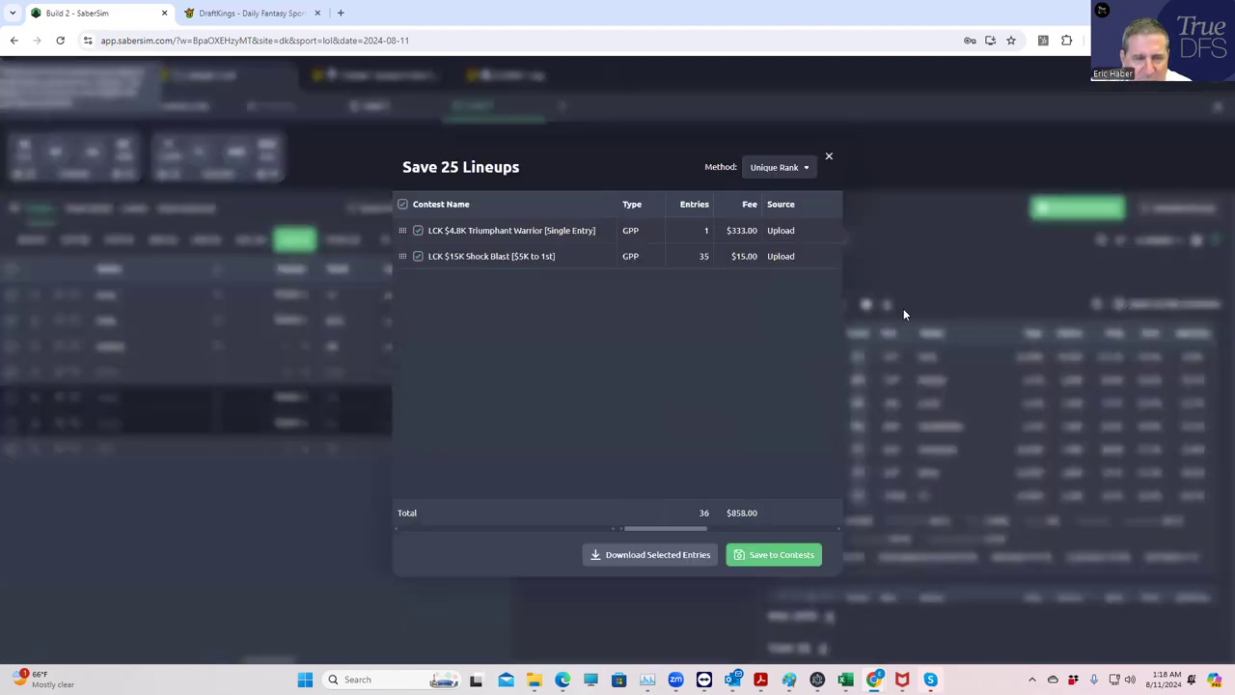
pyautogui.click(417, 256)
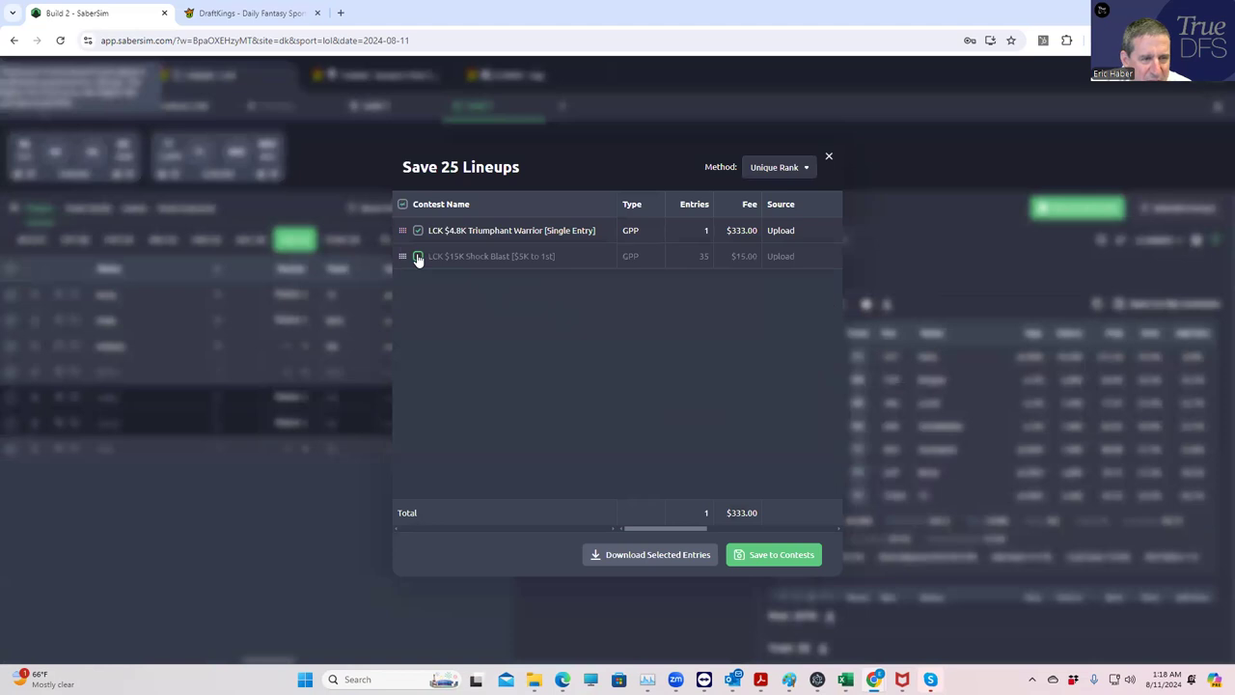
pyautogui.click(765, 554)
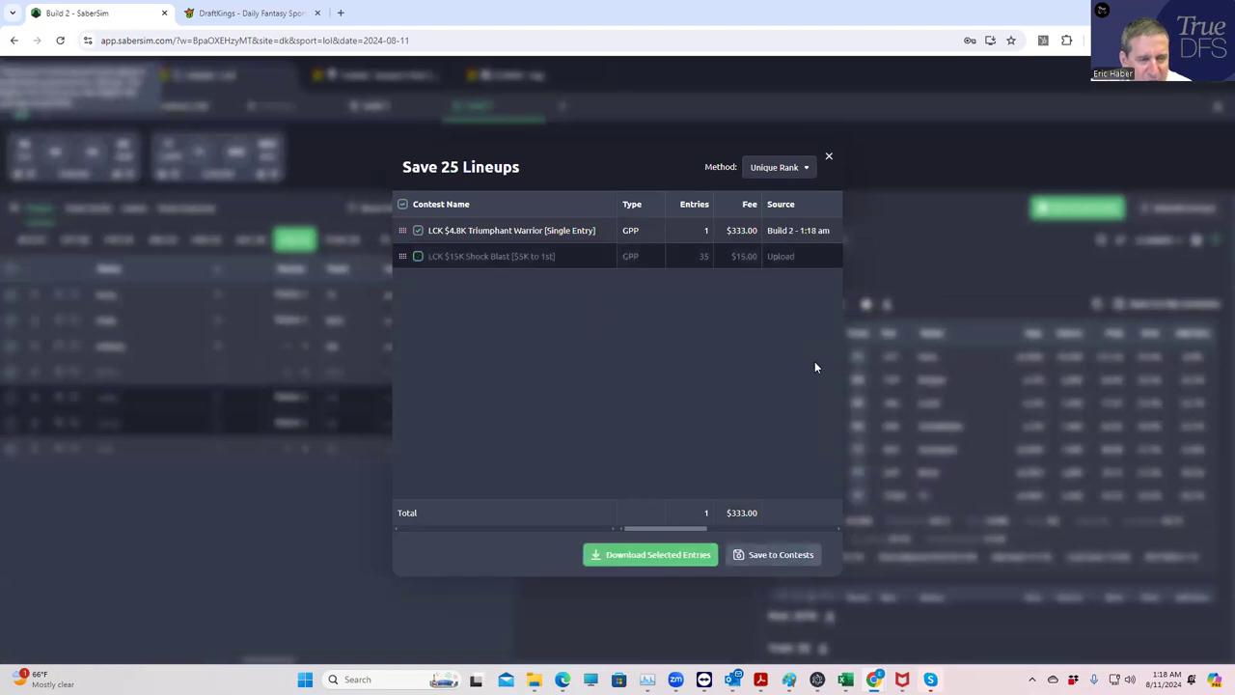
pyautogui.click(829, 157)
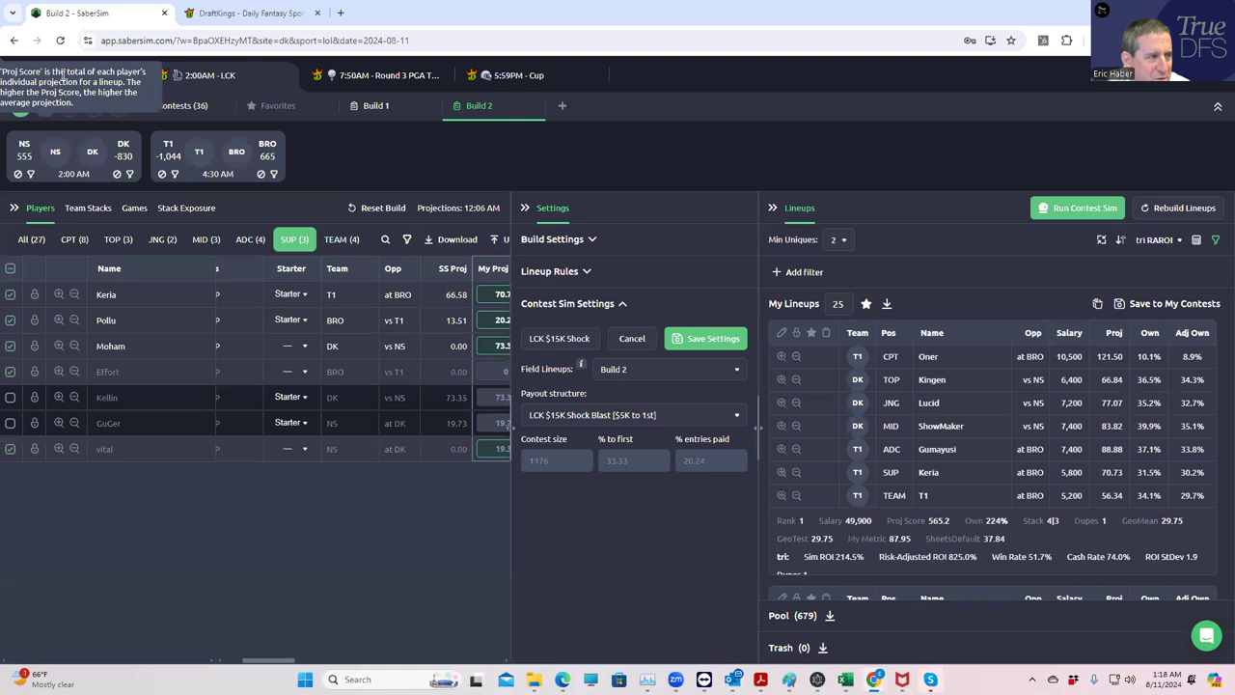
pyautogui.click(20, 118)
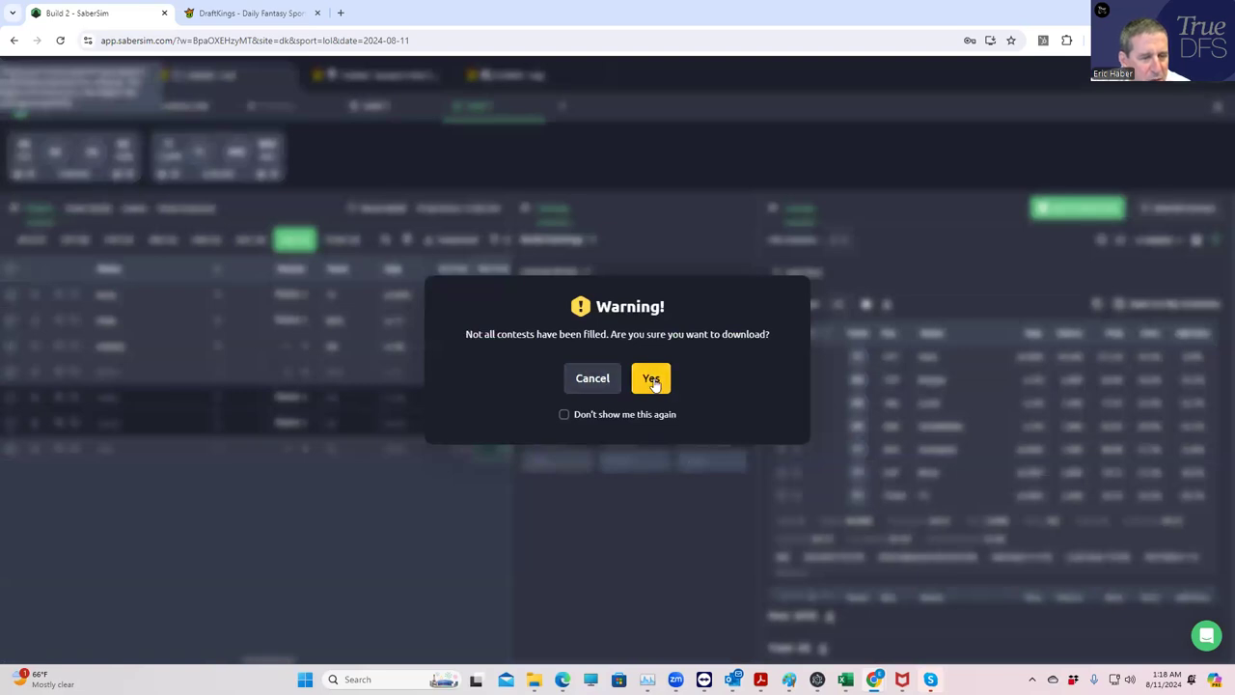
pyautogui.click(591, 386)
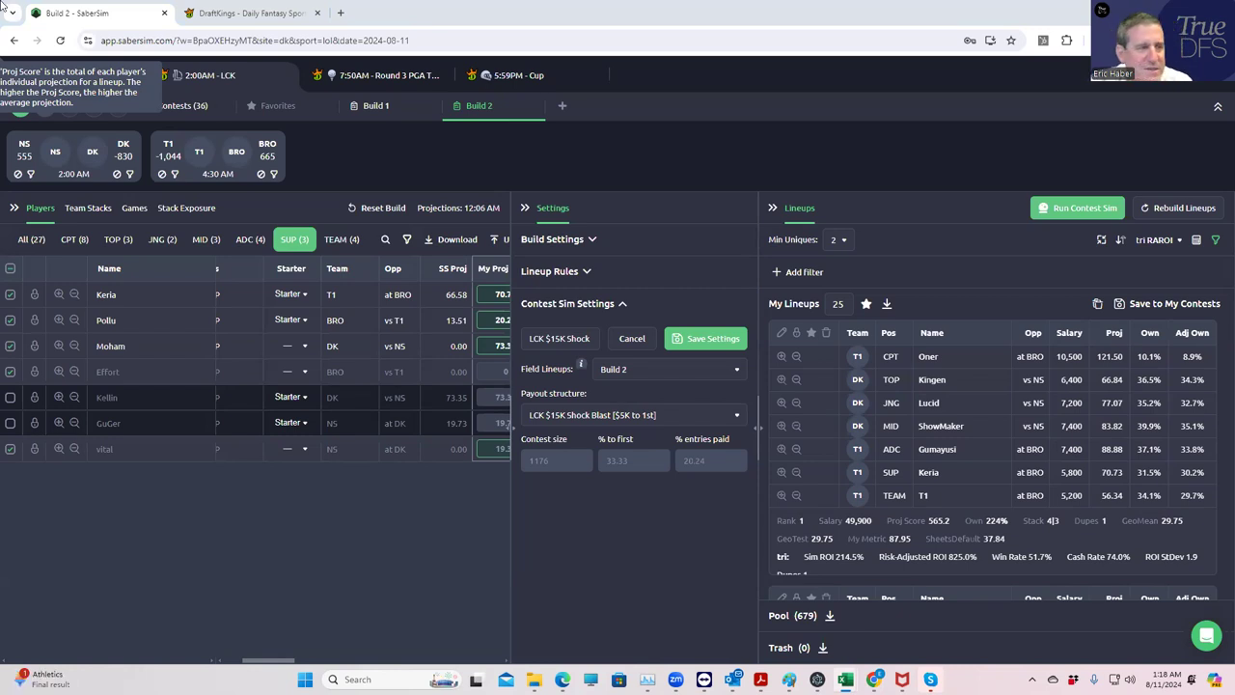
# - Upload DKEntries - 2024-08-11T011731.511 to DraftKings, updating all 36 entries, then view My Lineups
pyautogui.click(193, 12)
pyautogui.click(890, 256)
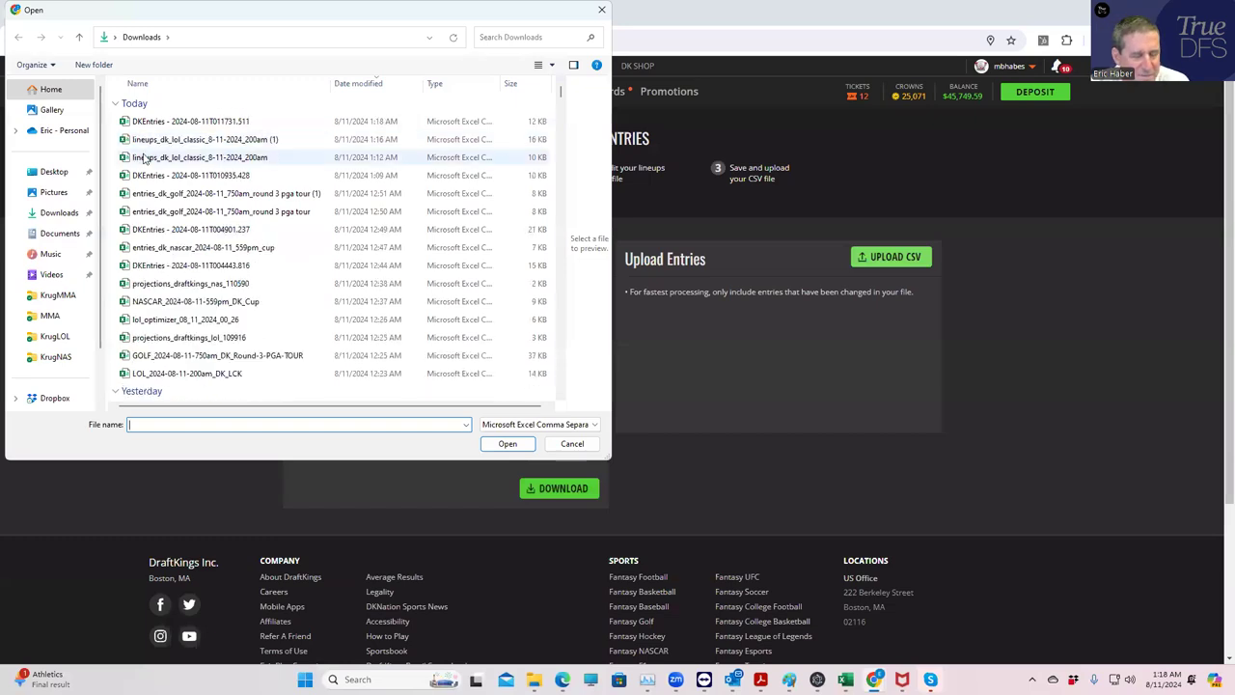
pyautogui.click(198, 122)
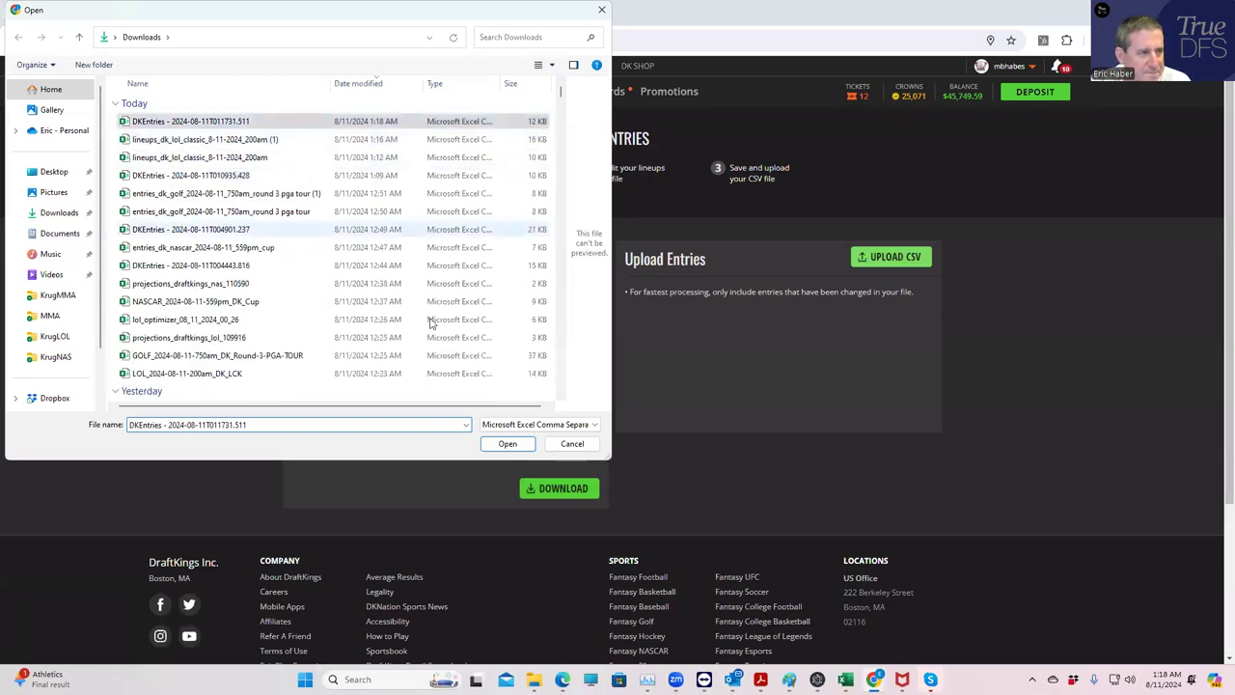
pyautogui.click(503, 444)
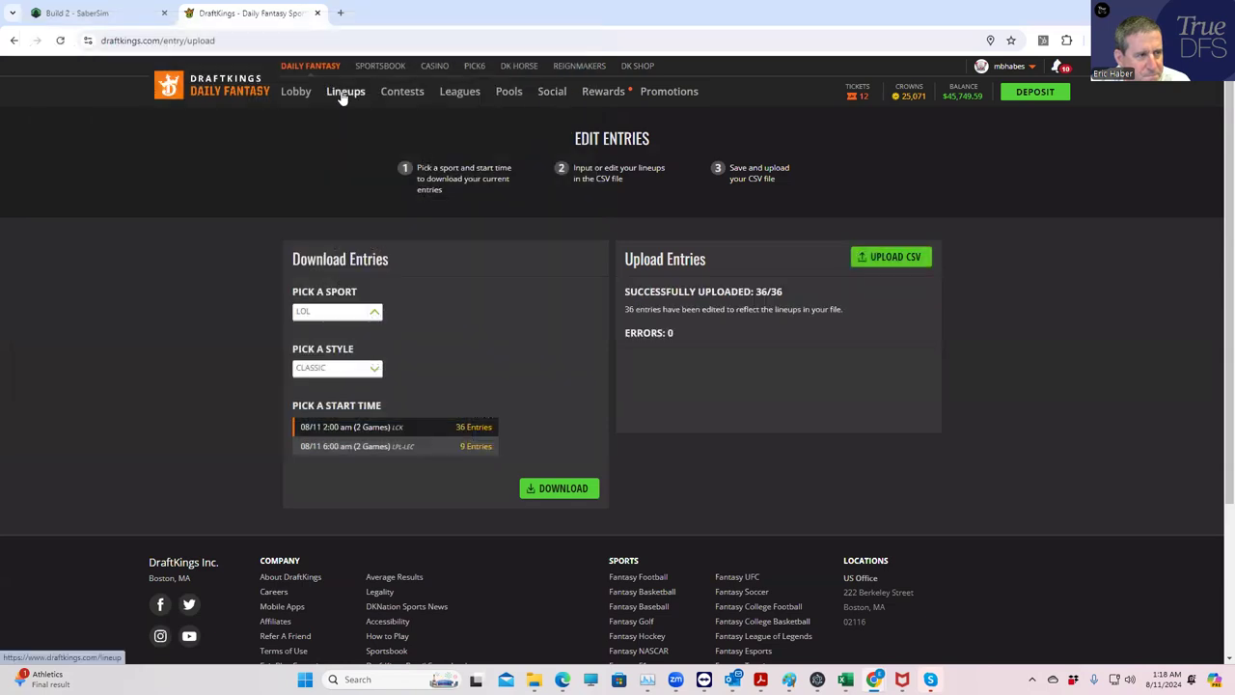
pyautogui.click(345, 91)
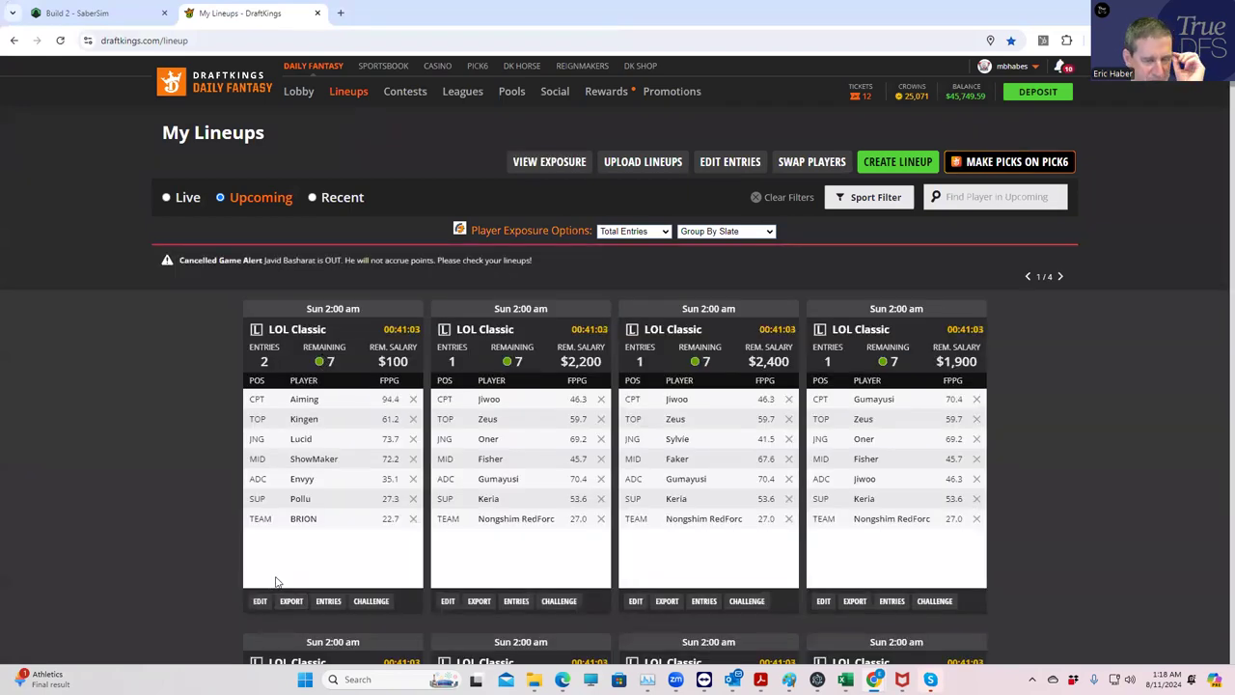
# - Clear the first lineup card and make Oner the captain, checking the SaberSim lineup
pyautogui.click(258, 602)
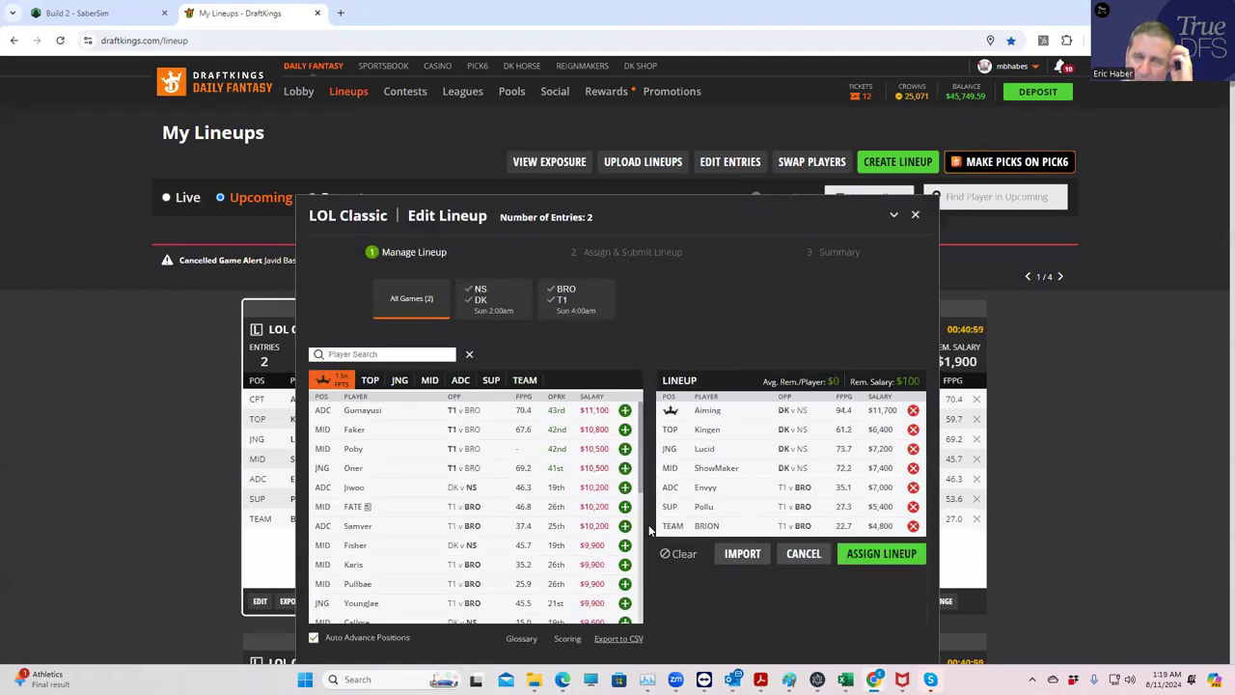
pyautogui.click(682, 555)
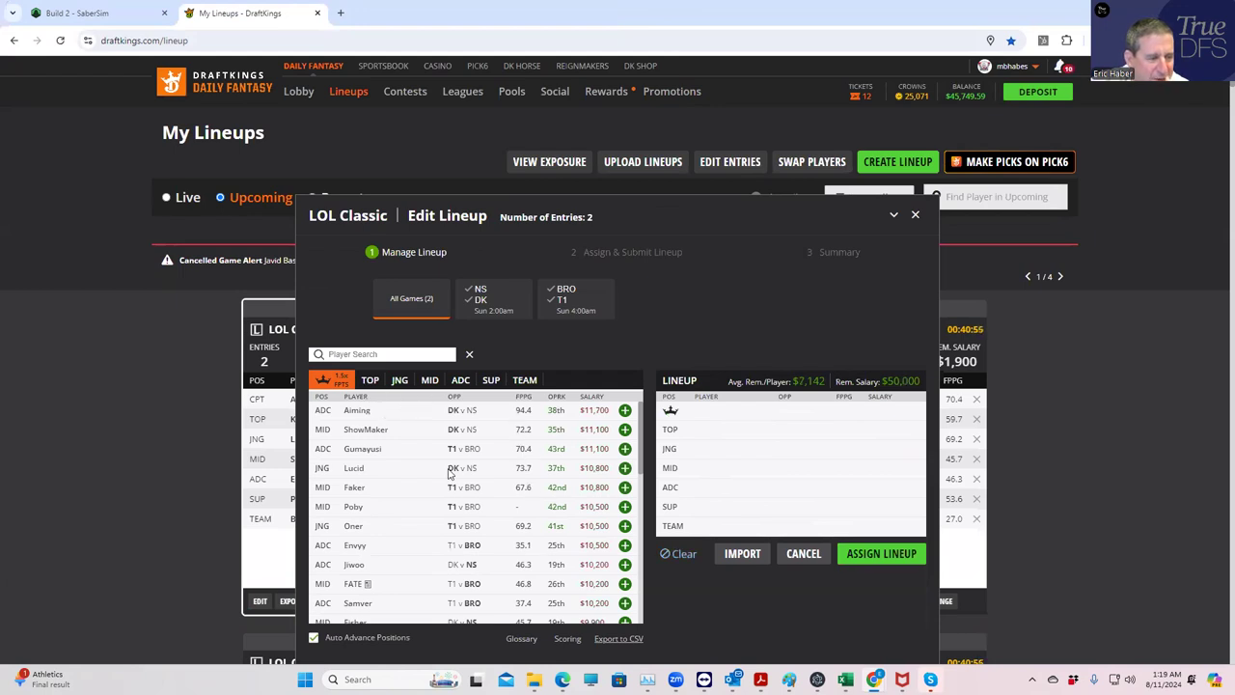
pyautogui.click(624, 526)
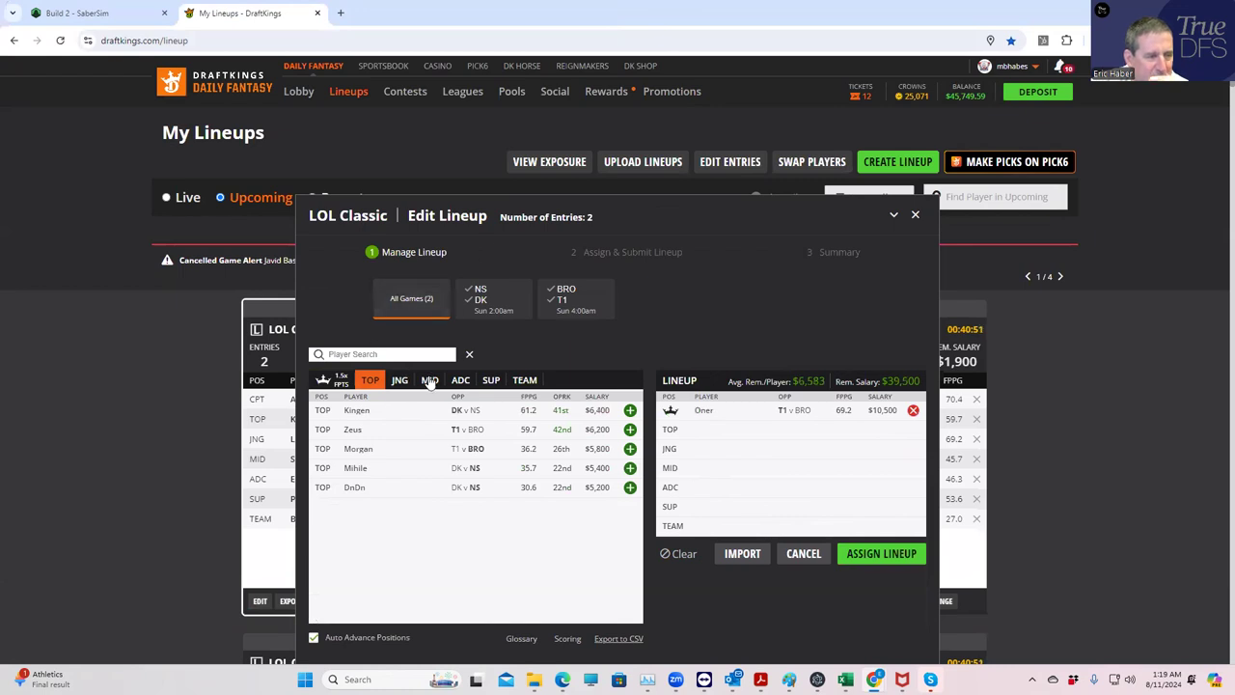
pyautogui.click(567, 299)
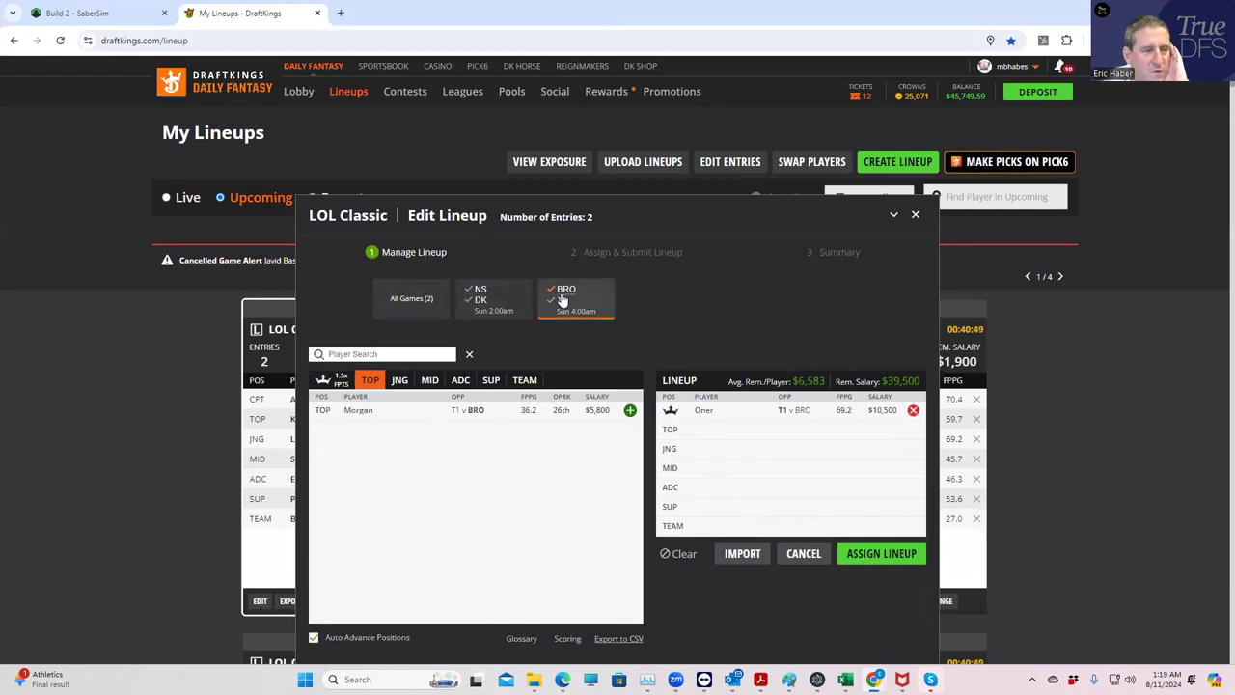
pyautogui.click(135, 13)
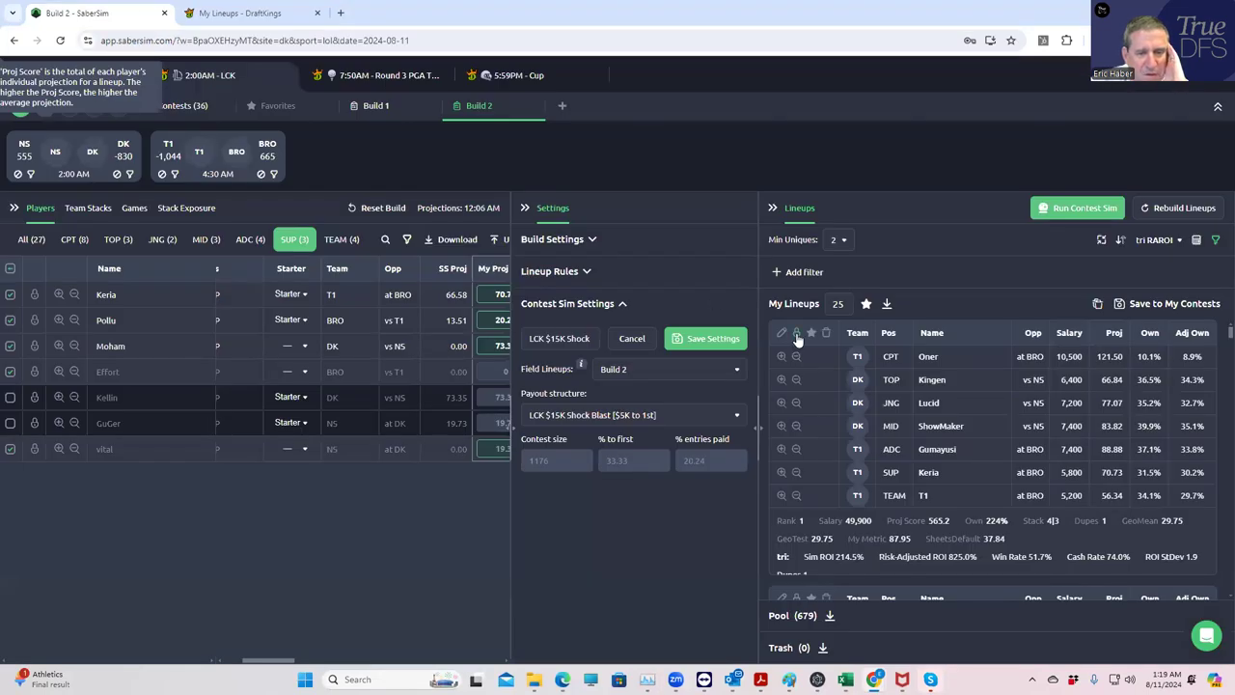
pyautogui.click(241, 14)
pyautogui.click(557, 302)
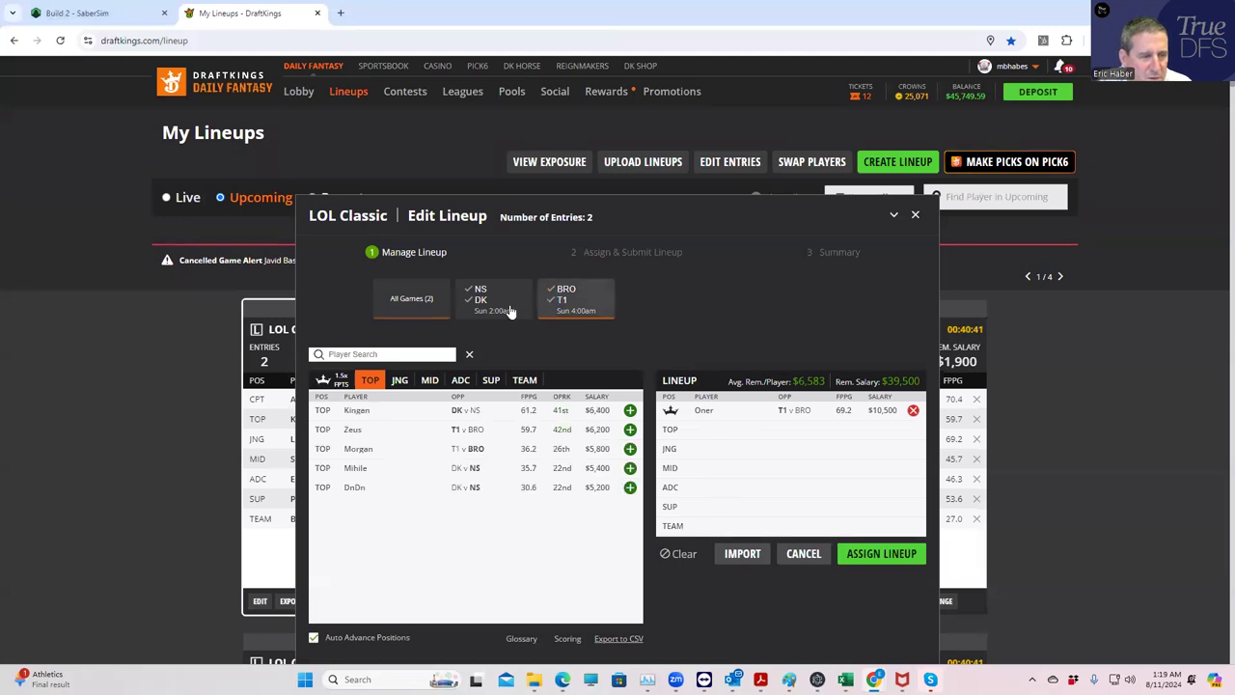
# - Add Kingen, Lucid, ShowMaker, Gumayusi, Keria and T1 to the lineup
pyautogui.click(483, 303)
pyautogui.click(629, 410)
pyautogui.click(629, 410)
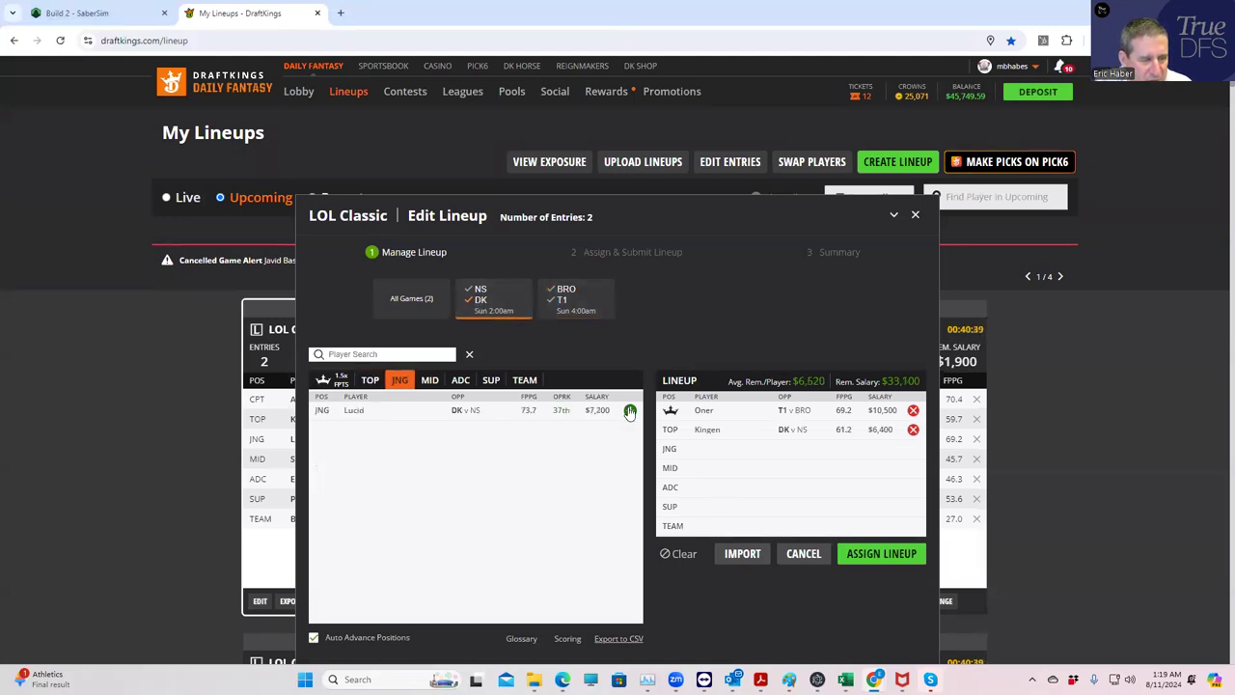
pyautogui.click(629, 410)
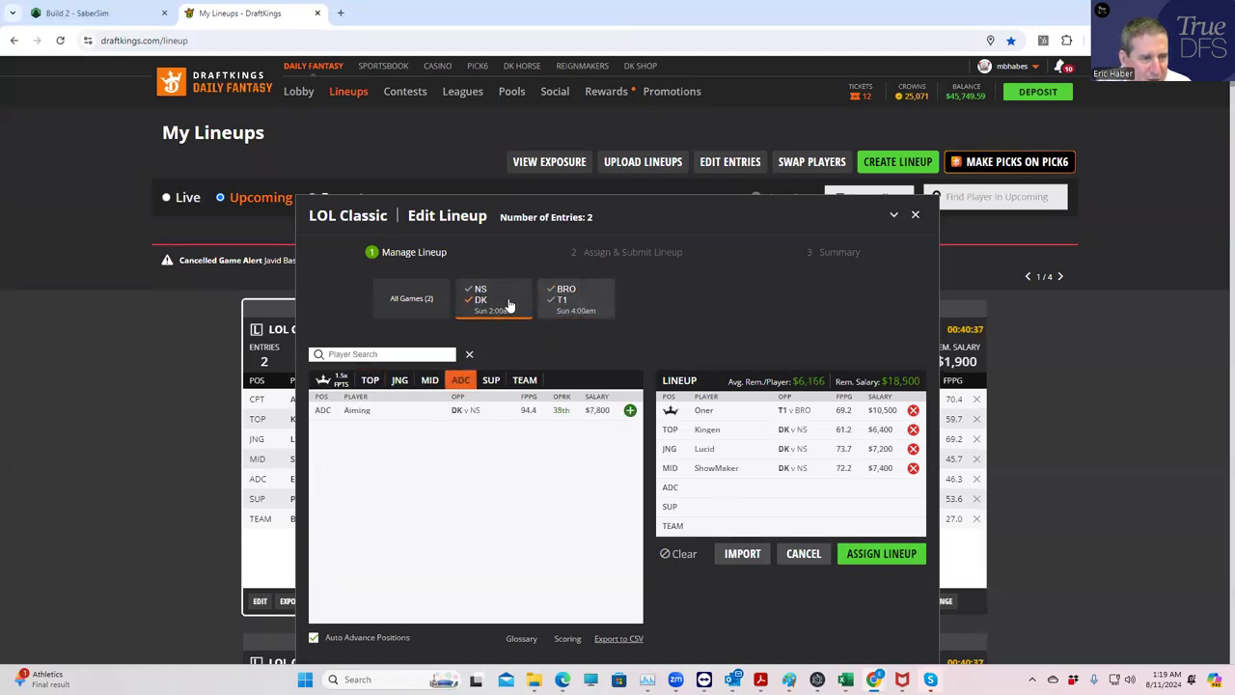
pyautogui.click(487, 302)
pyautogui.click(584, 304)
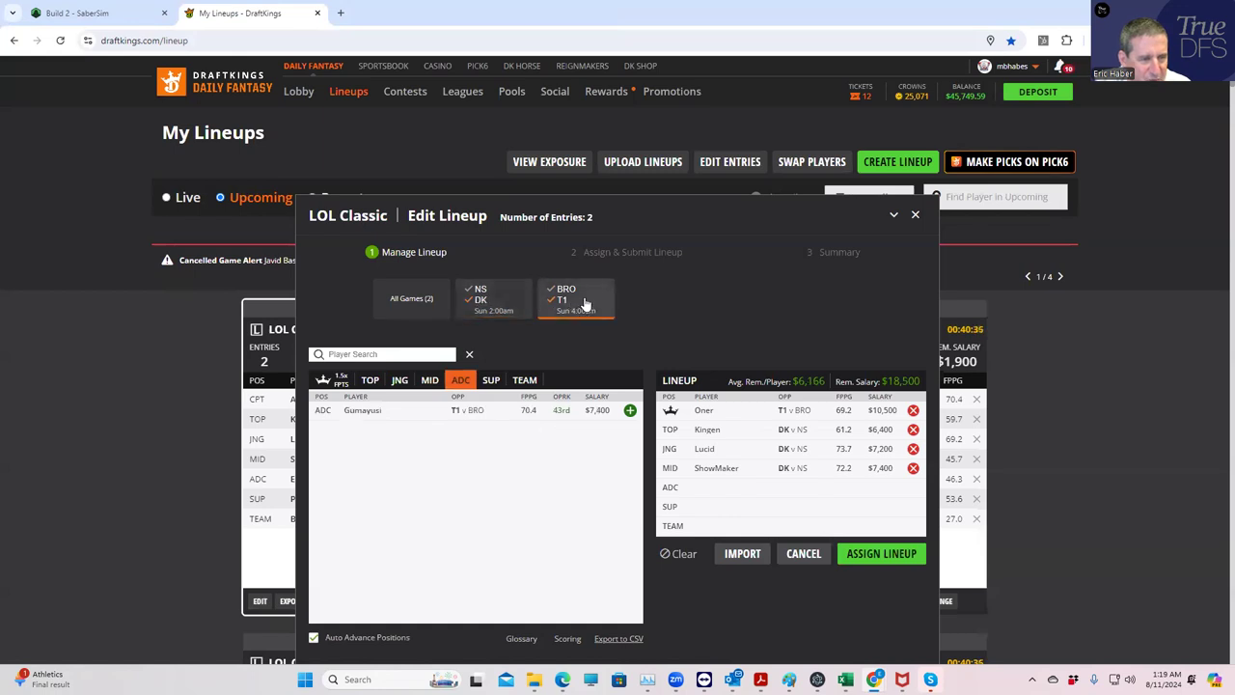
pyautogui.click(629, 410)
pyautogui.click(629, 410)
pyautogui.click(629, 410)
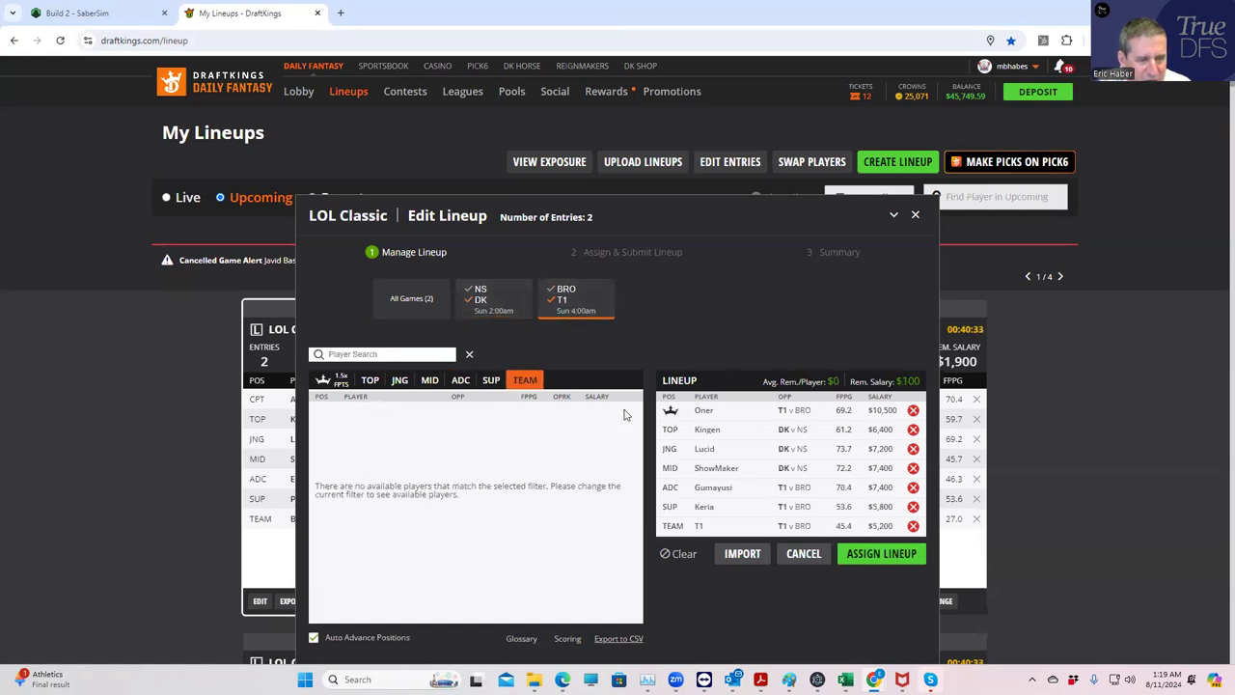
# - Assign the lineup to the LCK $4.8K Triumphant Warrior entry only
pyautogui.click(858, 552)
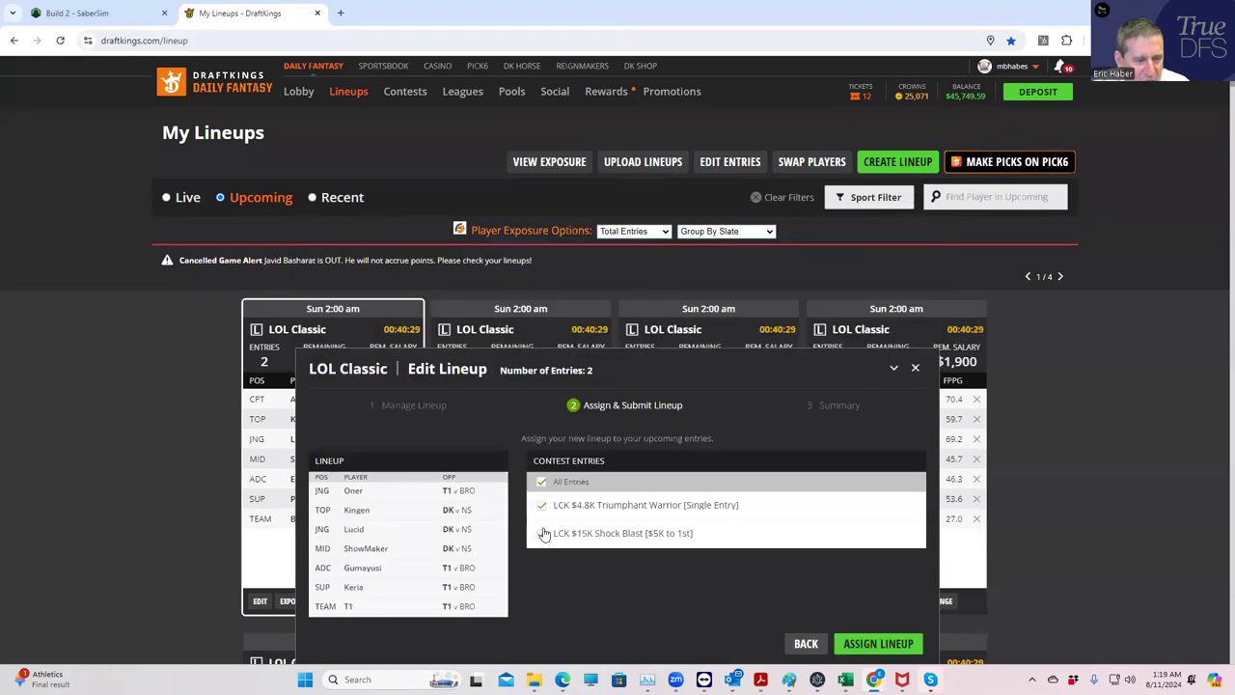
pyautogui.click(871, 645)
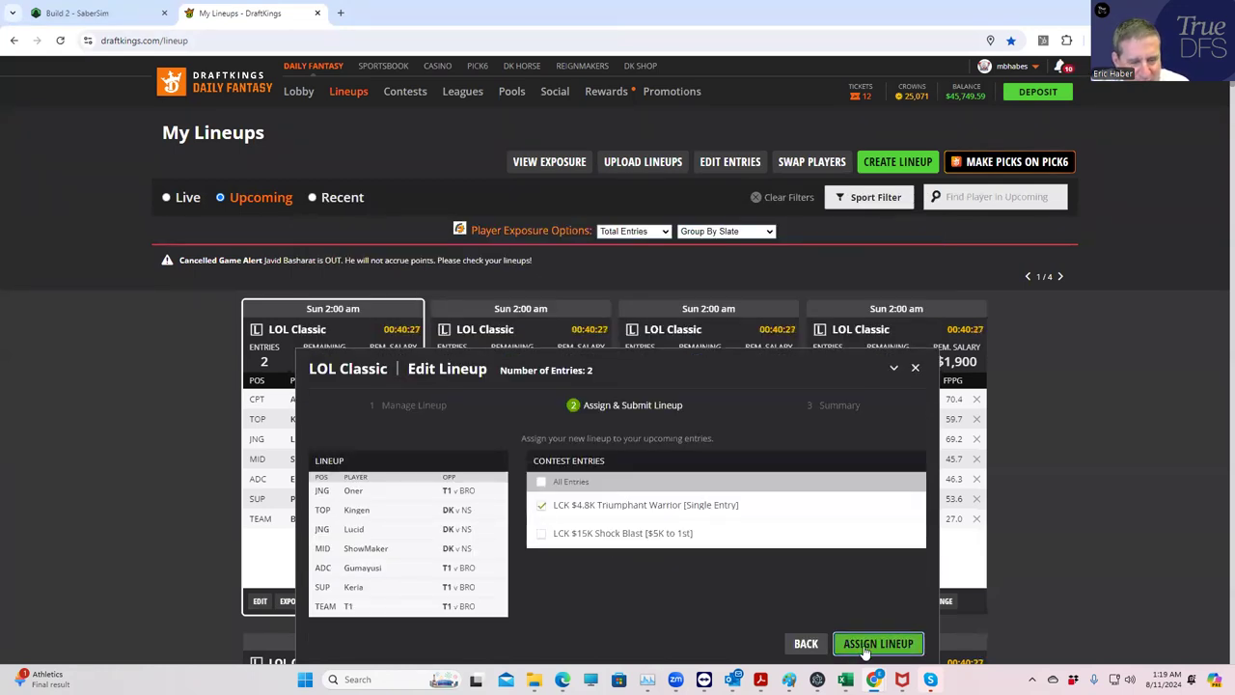
pyautogui.click(916, 335)
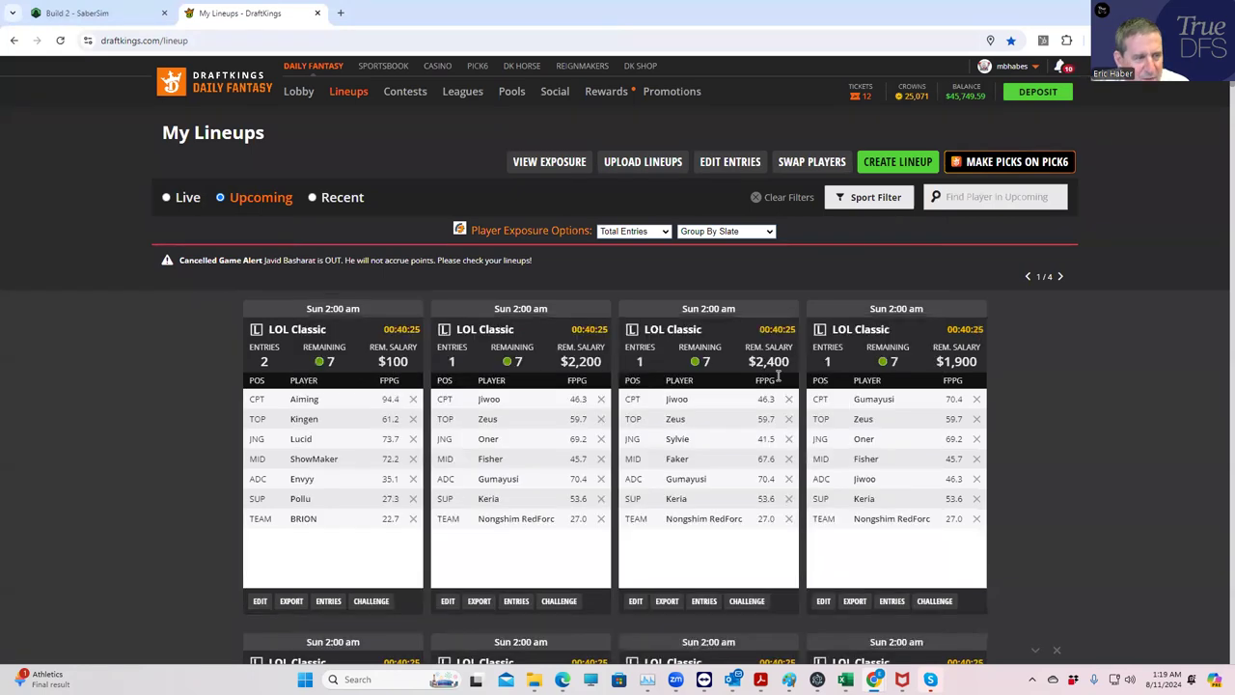